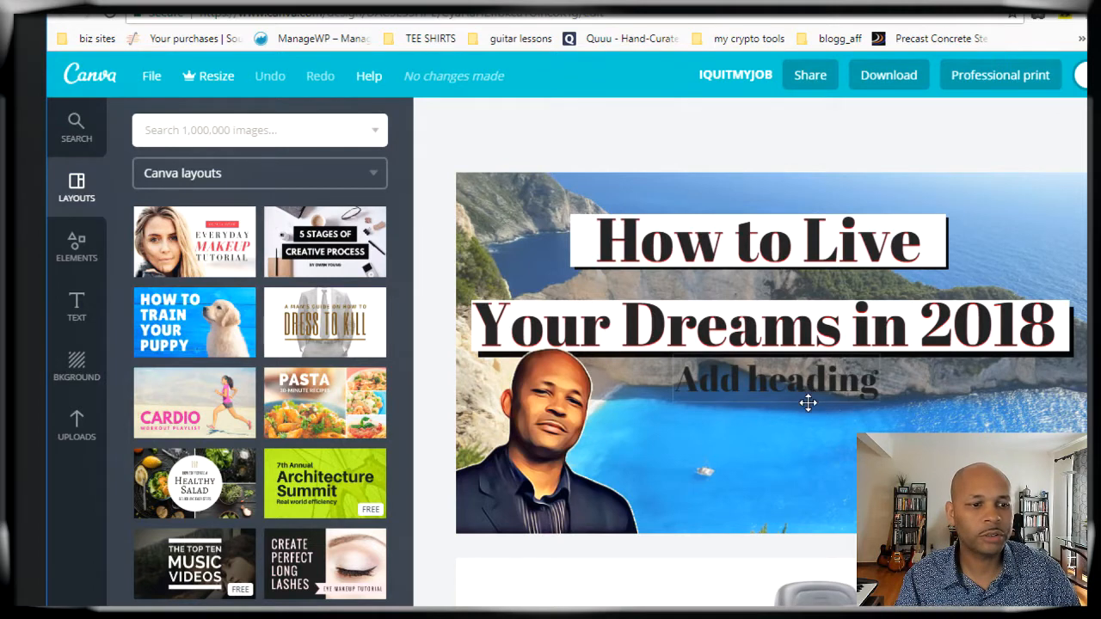
# Check the design's file options, return to the Canva home page, and reopen the IQUITMYJOB design
pyautogui.press('Escape')
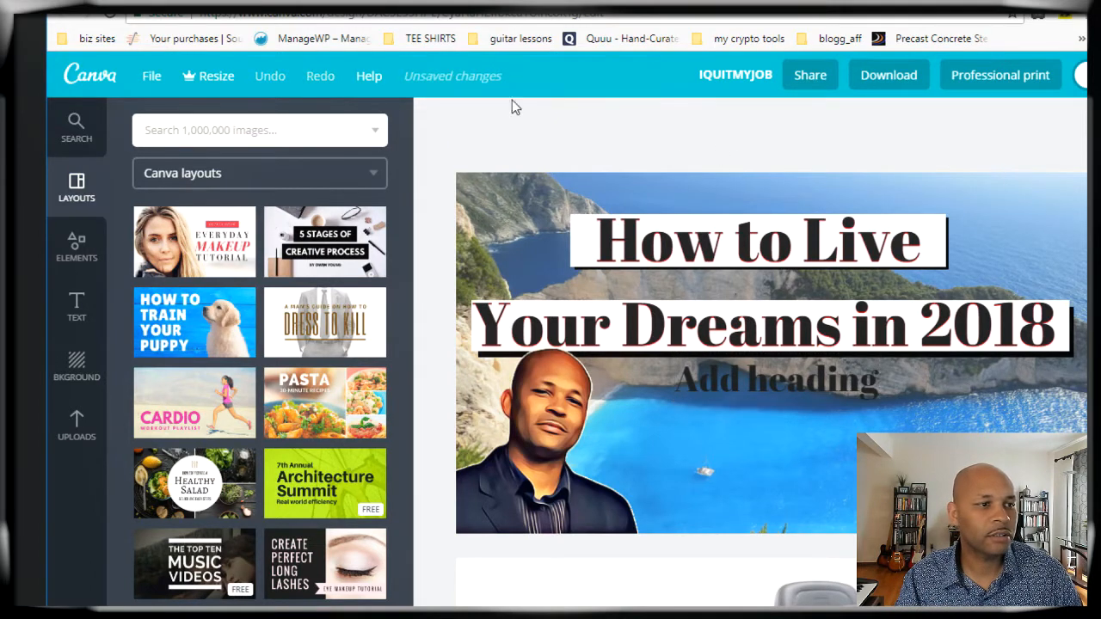
pyautogui.click(152, 76)
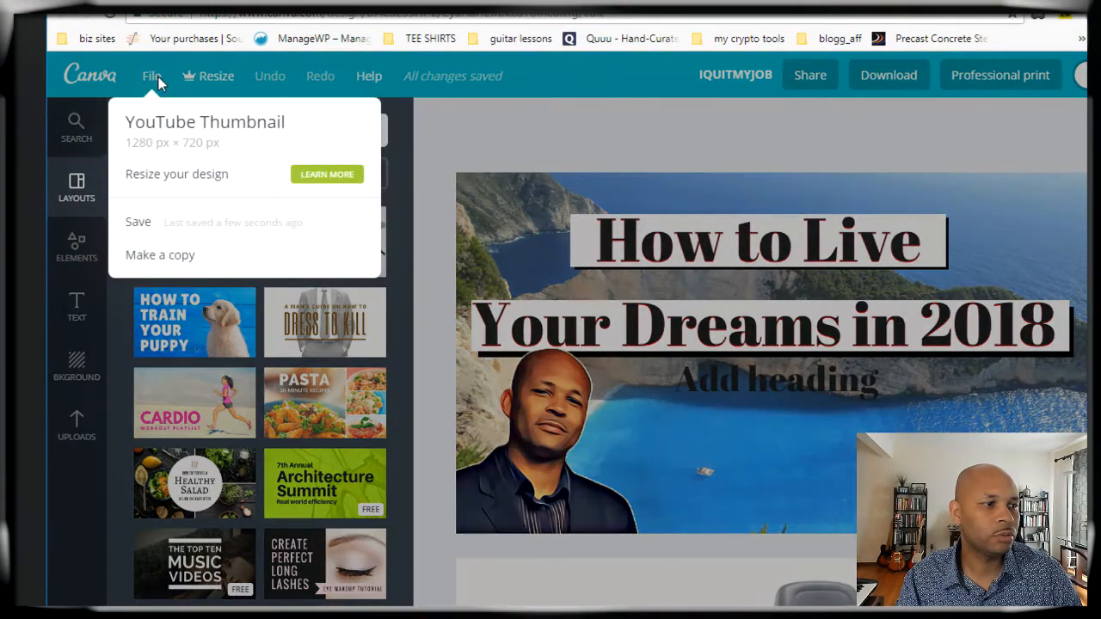
pyautogui.click(553, 162)
pyautogui.click(73, 81)
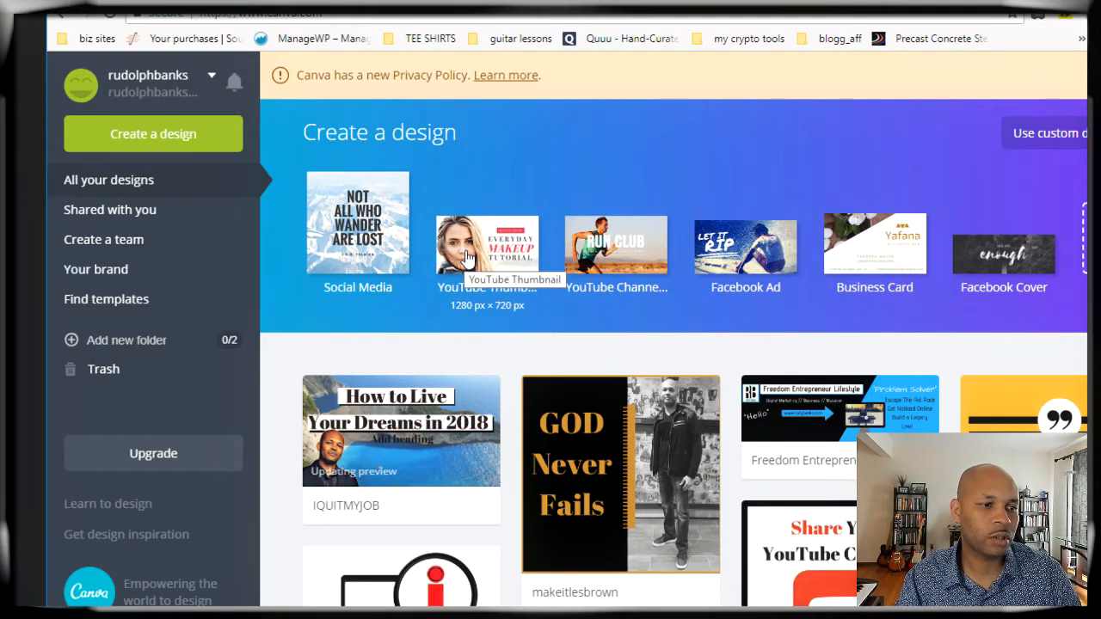
pyautogui.click(449, 464)
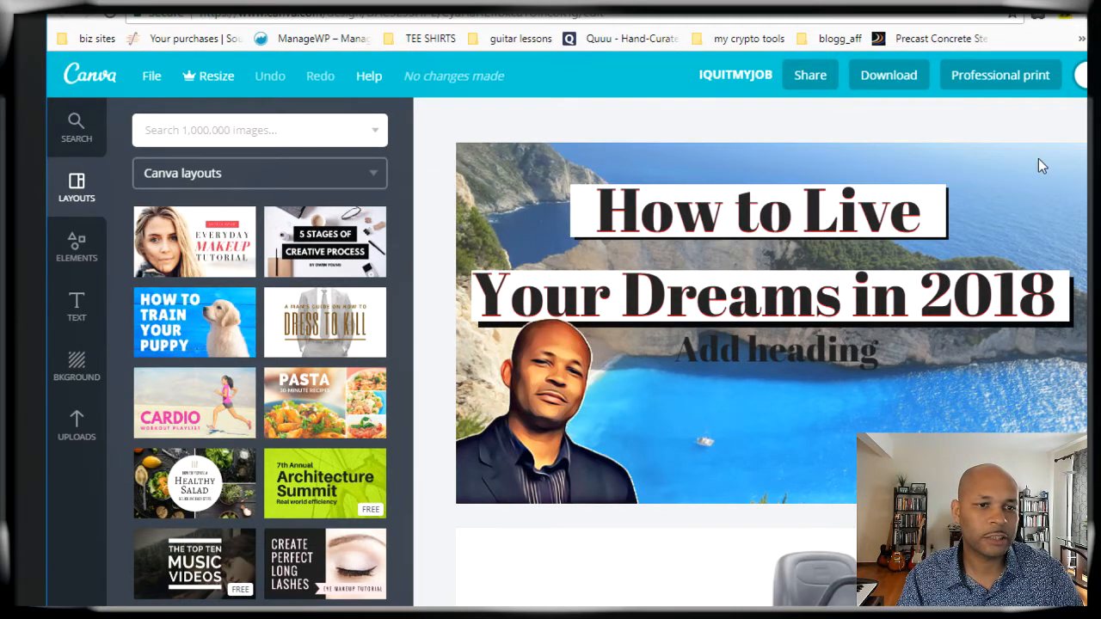
# Apply the Edge filter to the sea and cliffs background photo of the first thumbnail
pyautogui.click(1022, 420)
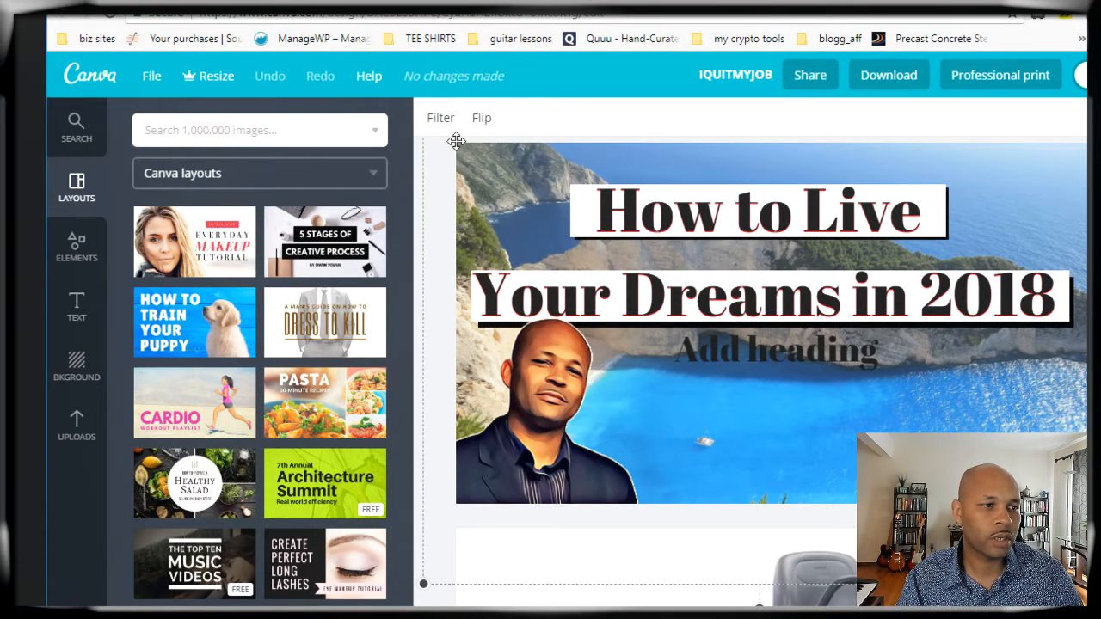
pyautogui.click(440, 121)
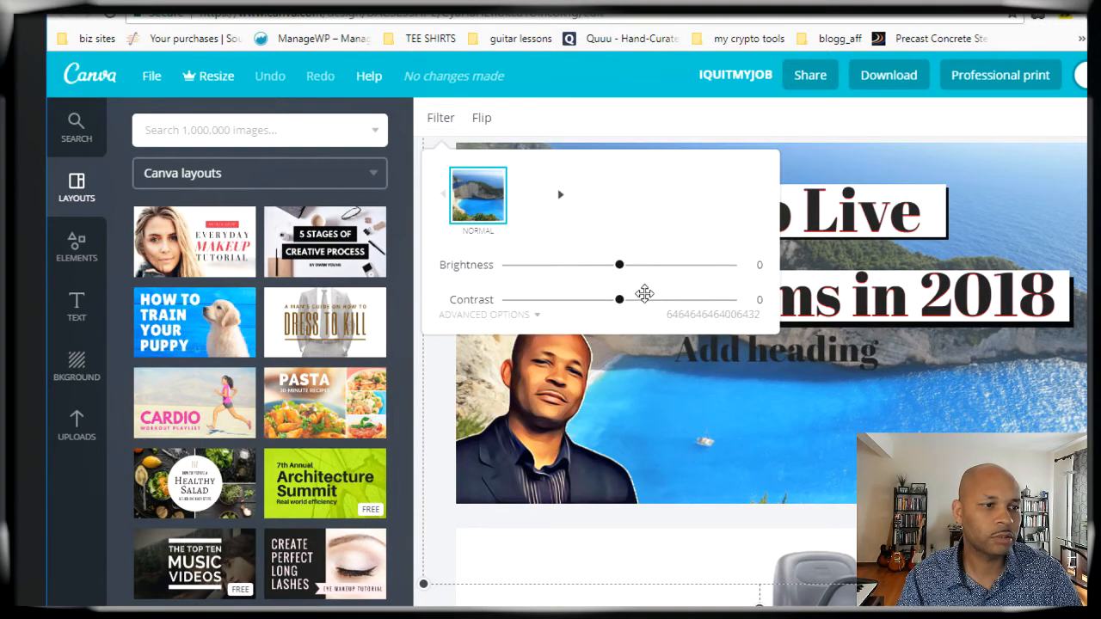
pyautogui.click(605, 210)
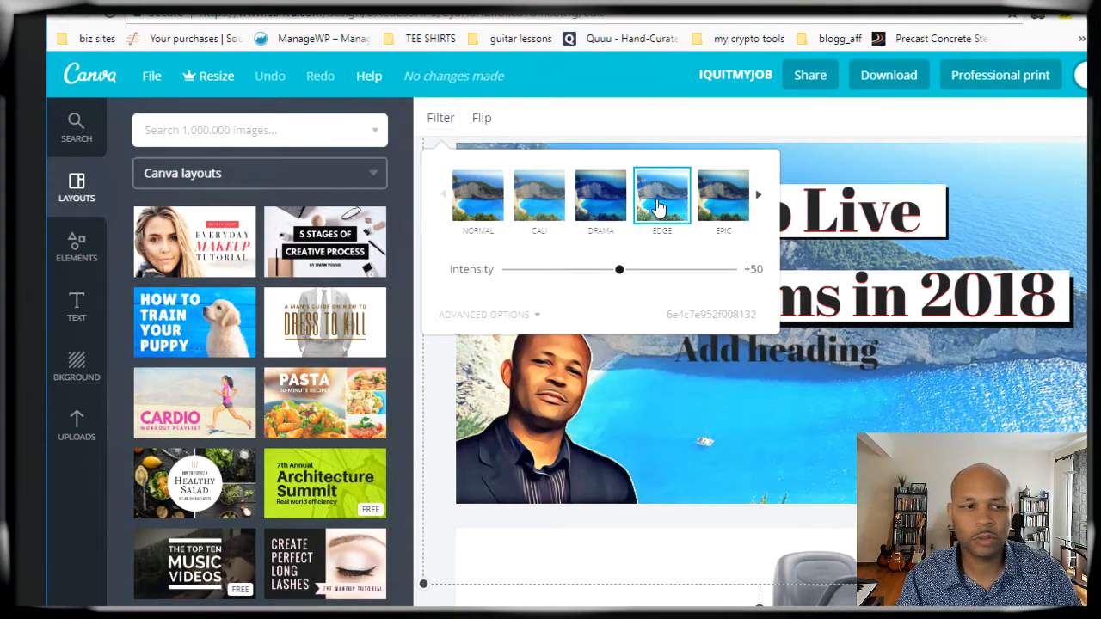
pyautogui.press('Escape')
pyautogui.press('Escape')
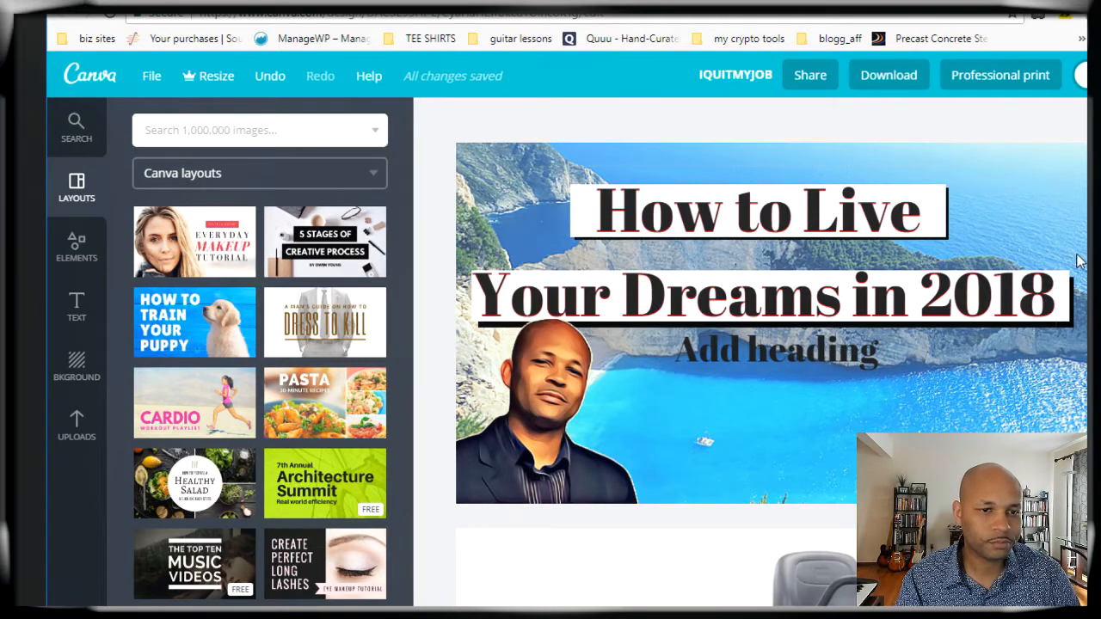
pyautogui.click(569, 380)
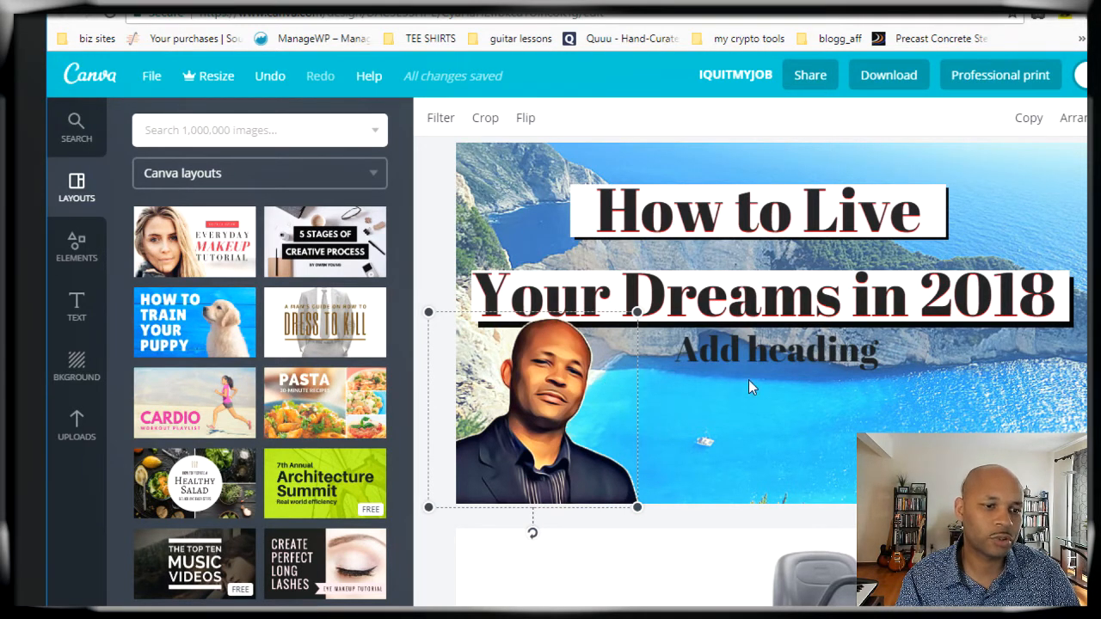
pyautogui.click(1094, 370)
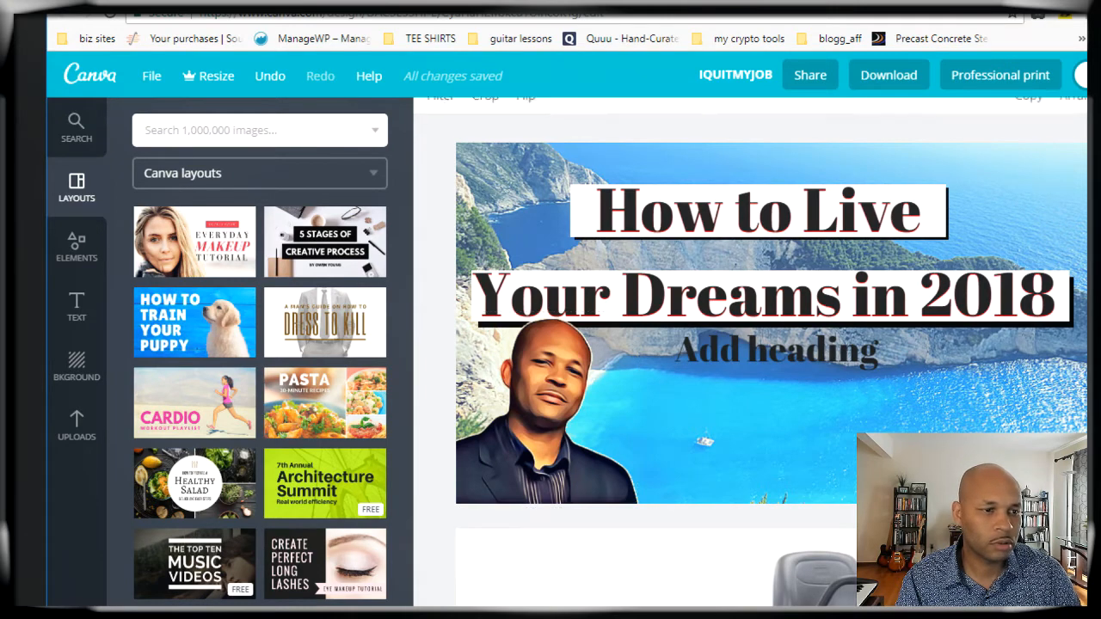
# Offset the black "How to Live Your Dreams in 2018" heading slightly from its red copy to form a thin red shadow
pyautogui.click(665, 214)
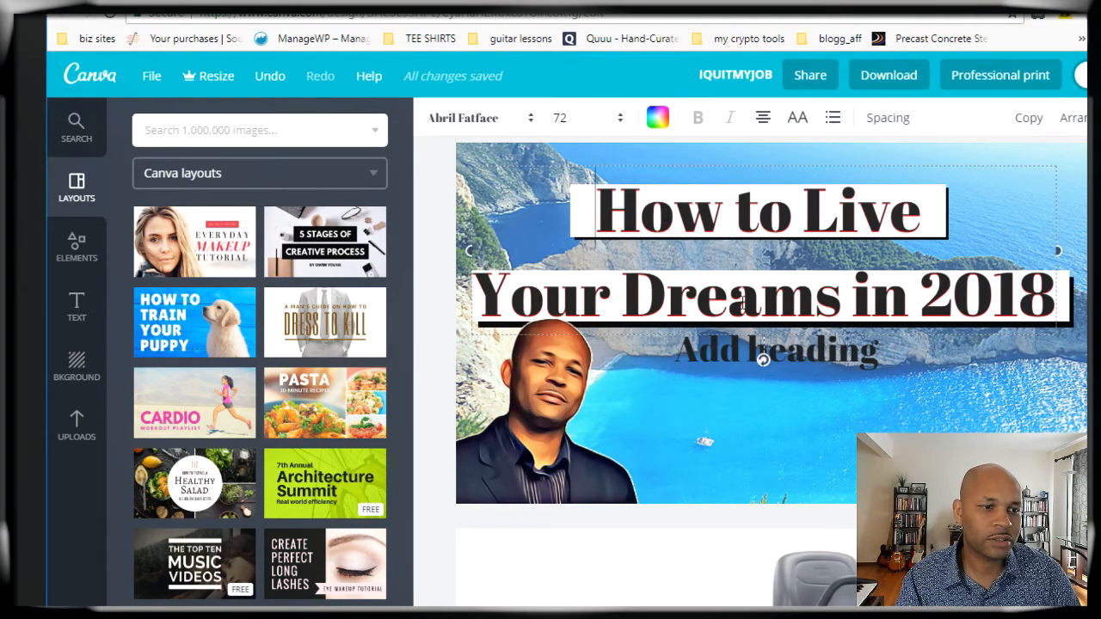
pyautogui.moveTo(807, 163)
pyautogui.mouseDown()
pyautogui.moveTo(813, 191)
pyautogui.moveTo(803, 148)
pyautogui.moveTo(803, 161)
pyautogui.mouseUp()
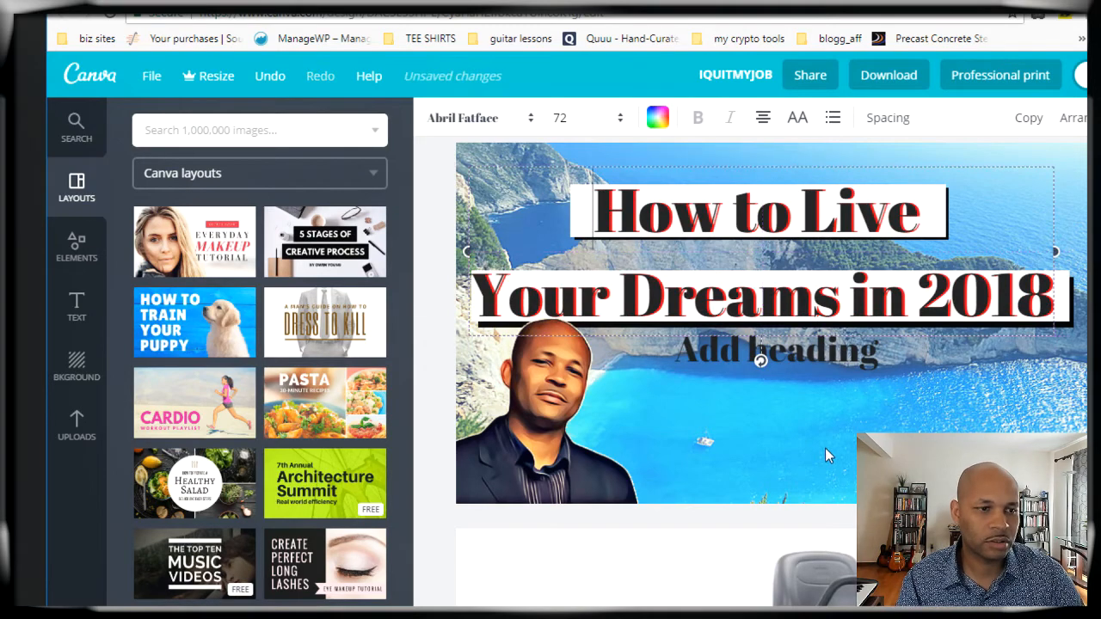
pyautogui.click(783, 166)
pyautogui.press('Up')
pyautogui.press('Right')
pyautogui.press('Right')
pyautogui.press('Right')
pyautogui.press('Right')
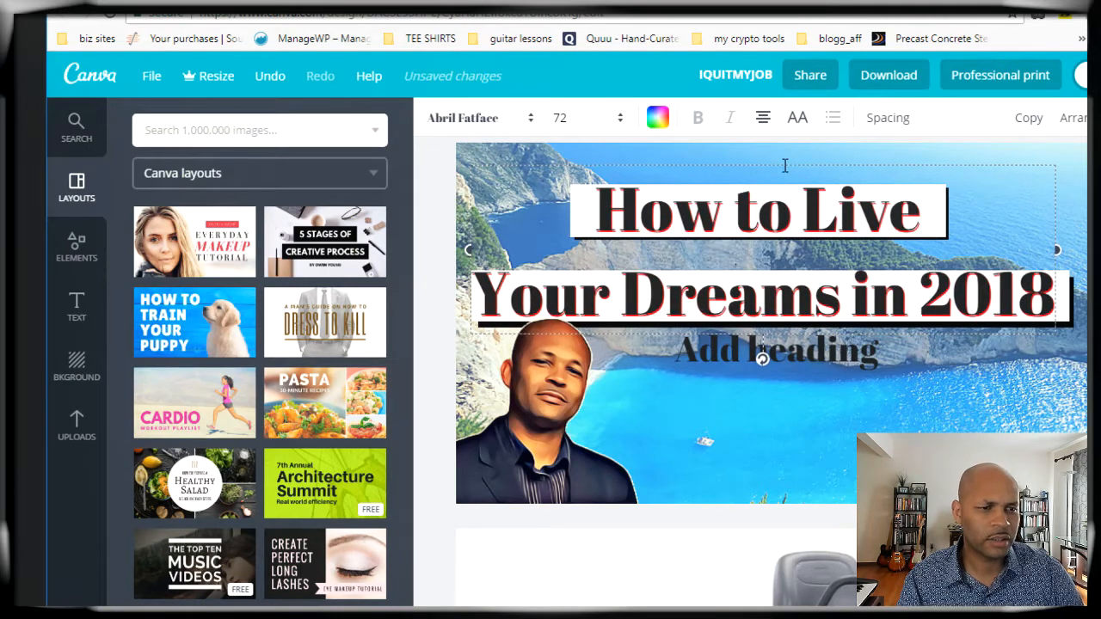
pyautogui.press('Escape')
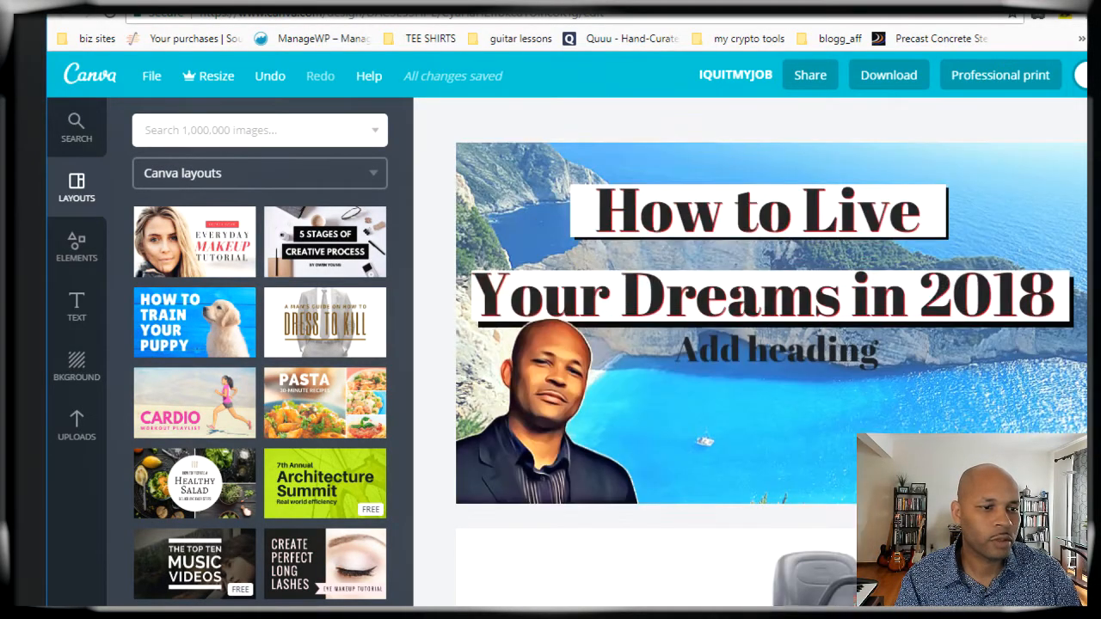
# Look through the mower, Gratitude and Quit Your Job thumbnail pages below the first page
pyautogui.scroll(1, 953, 291)
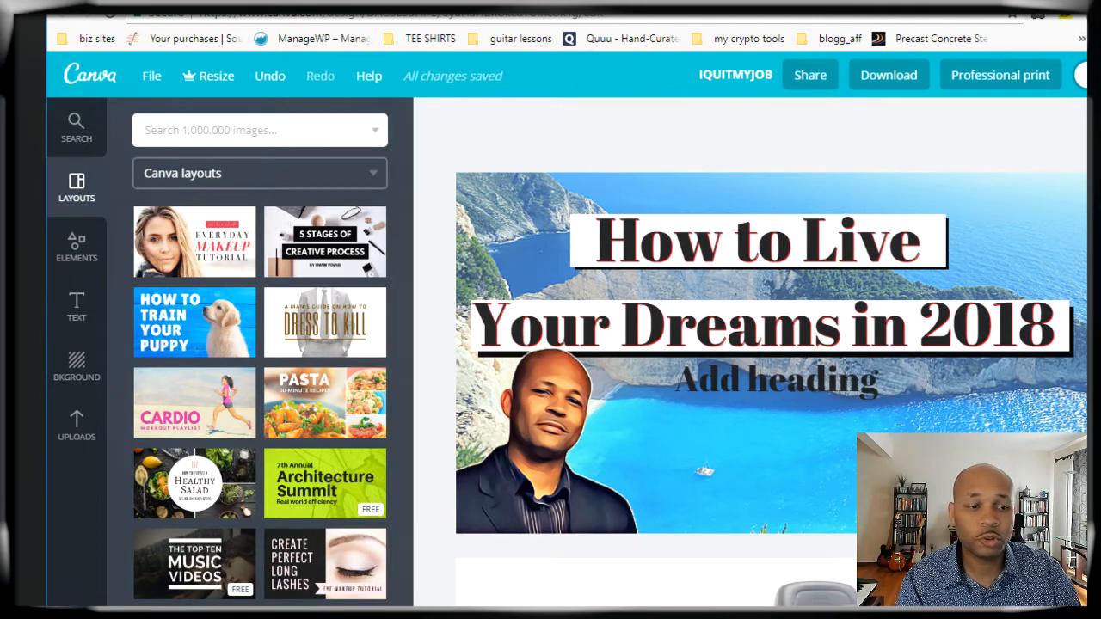
pyautogui.scroll(-5, 771, 352)
pyautogui.scroll(-1, 771, 353)
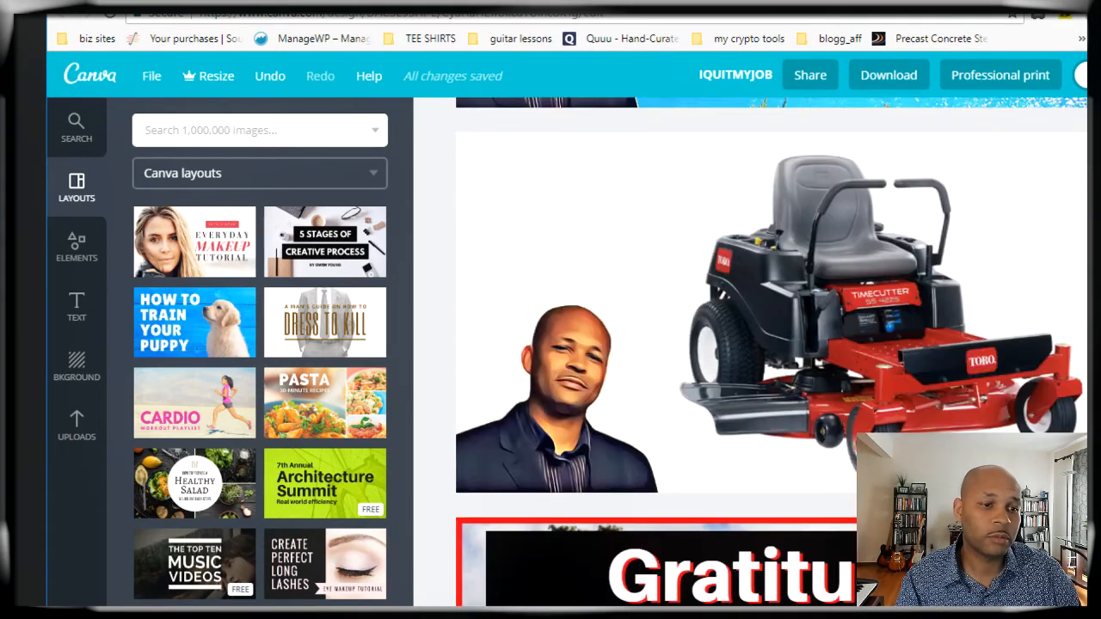
pyautogui.scroll(-4, 771, 353)
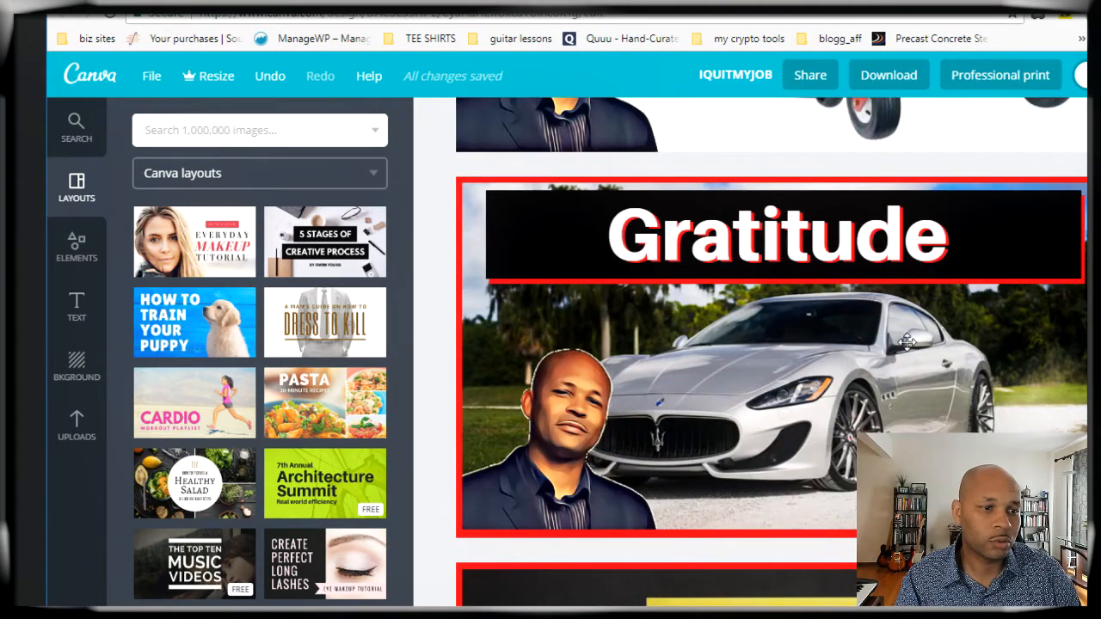
pyautogui.scroll(-4, 773, 379)
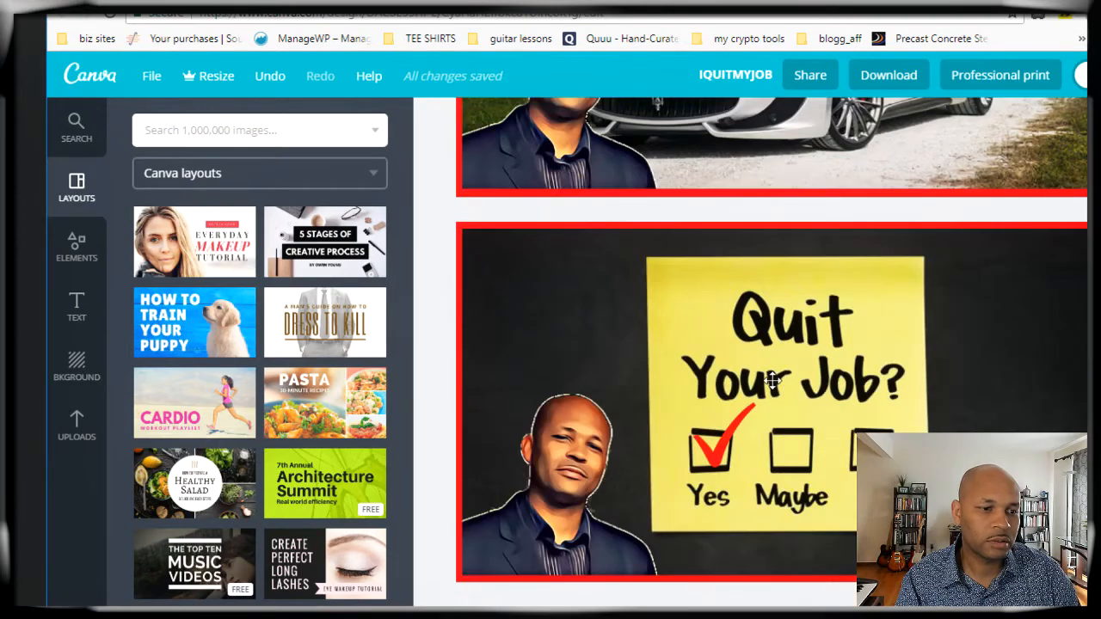
pyautogui.scroll(-1, 772, 380)
# Examine the red border frames on the Gratitude and Quit Your Job thumbnails and compare them with the unframed pages
pyautogui.click(772, 380)
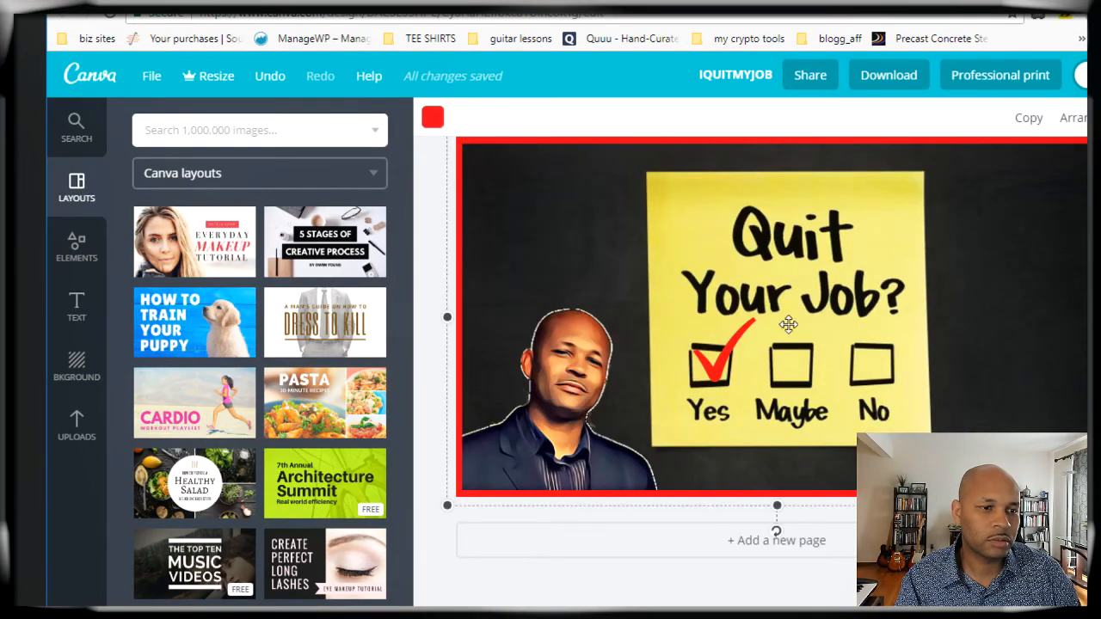
pyautogui.scroll(6, 772, 380)
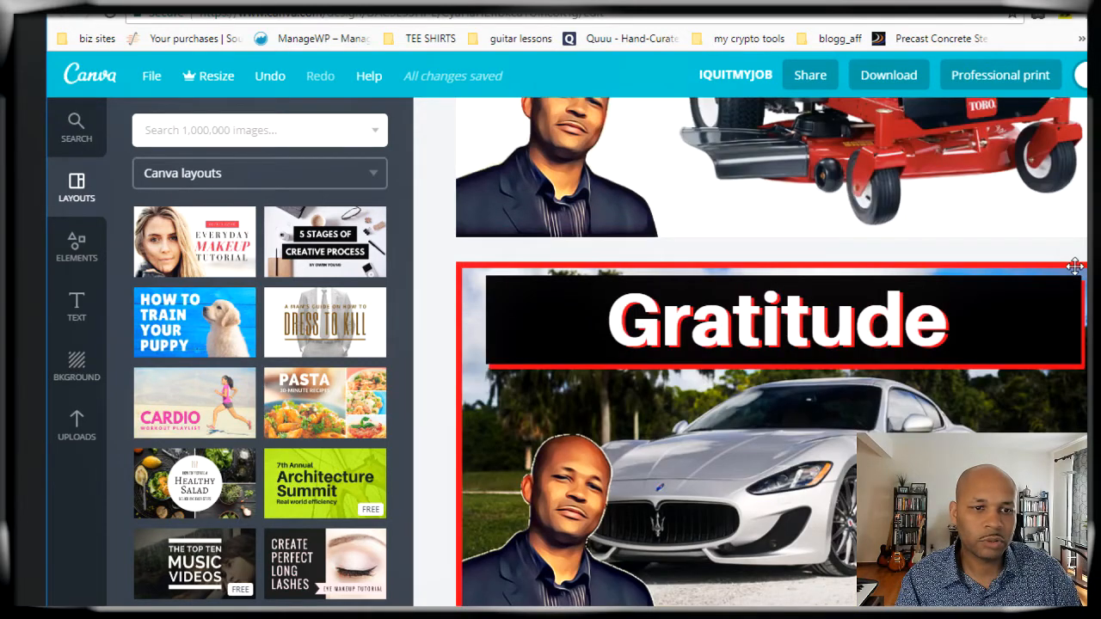
pyautogui.click(1074, 266)
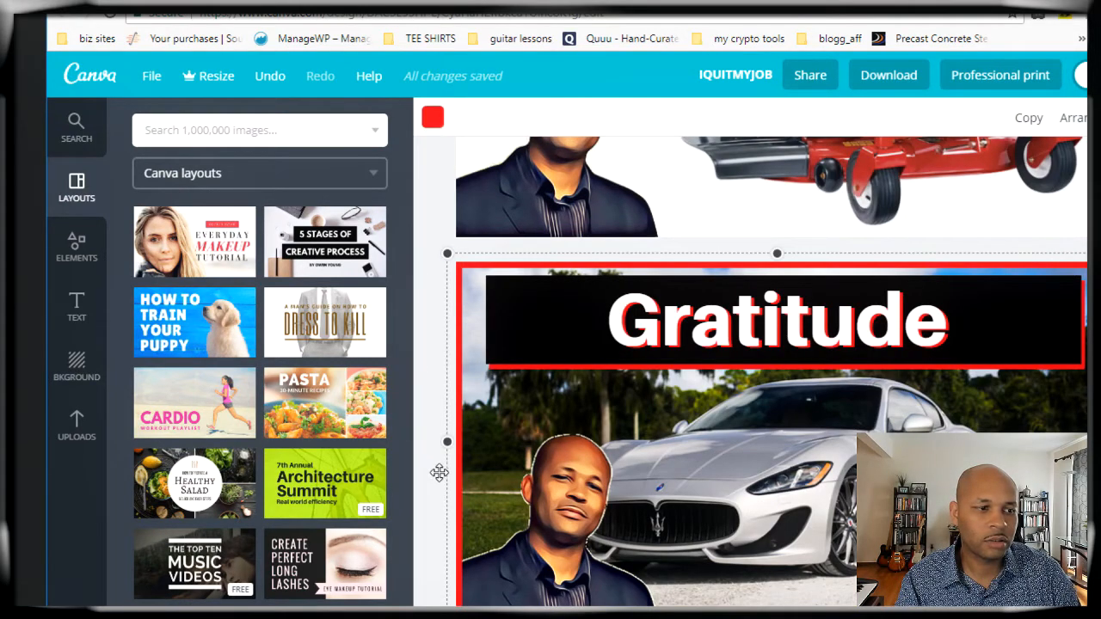
pyautogui.scroll(-4, 439, 473)
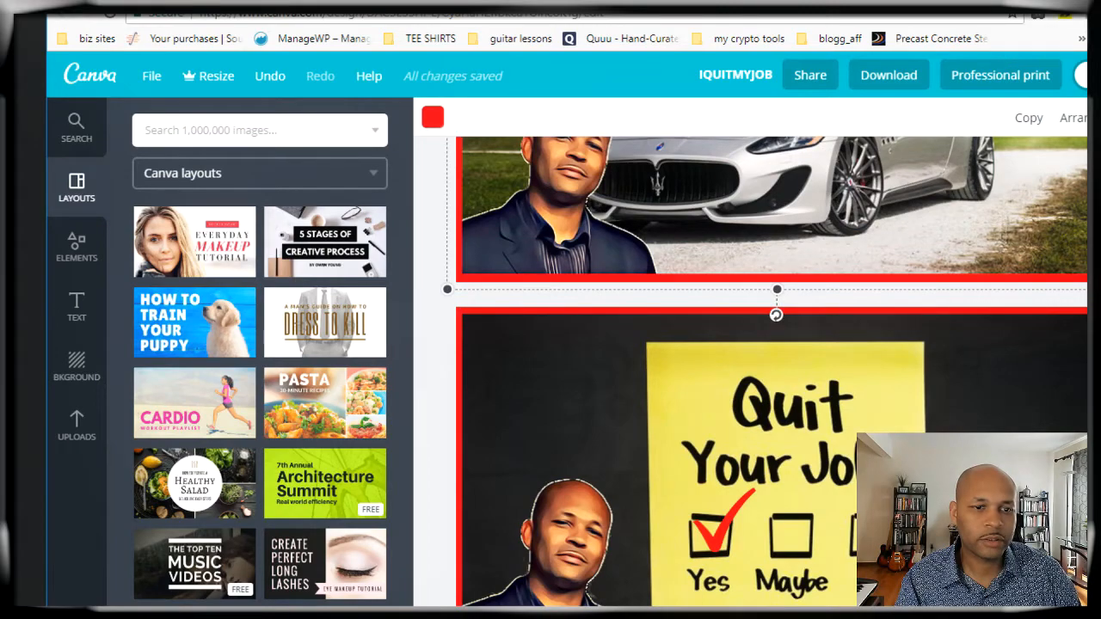
pyautogui.click(436, 473)
pyautogui.scroll(4, 436, 473)
pyautogui.scroll(-6, 436, 473)
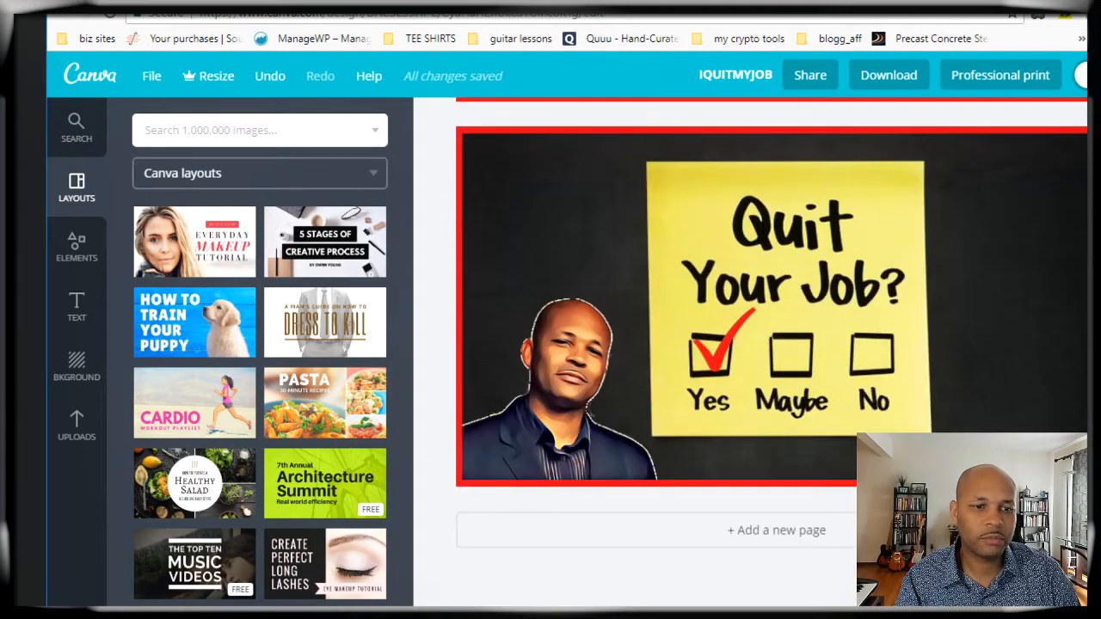
pyautogui.scroll(8, 962, 353)
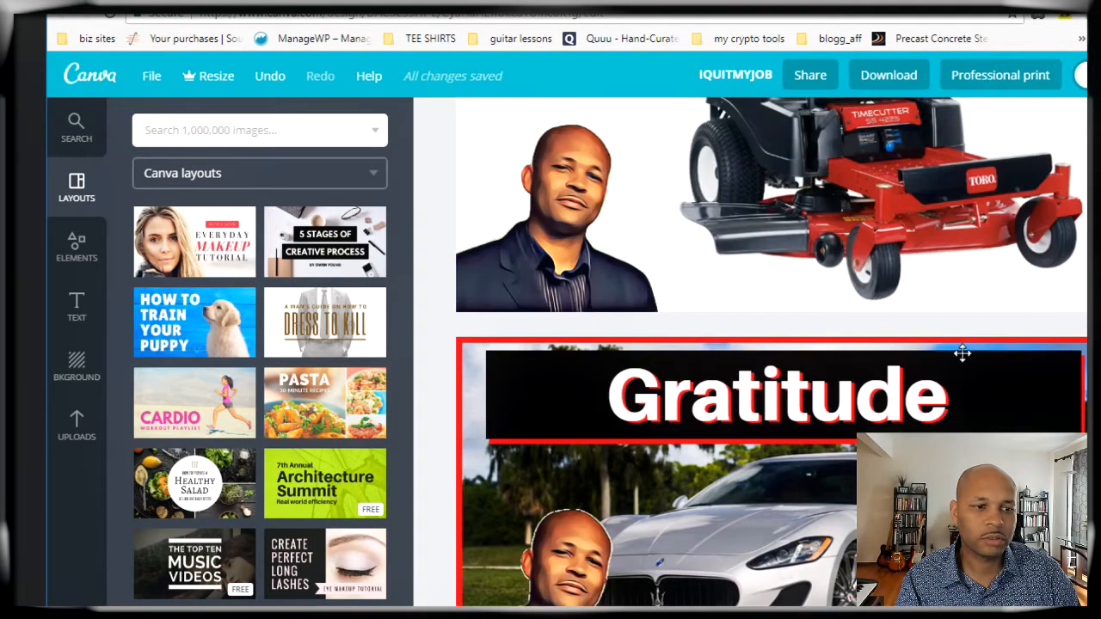
pyautogui.scroll(-2, 961, 353)
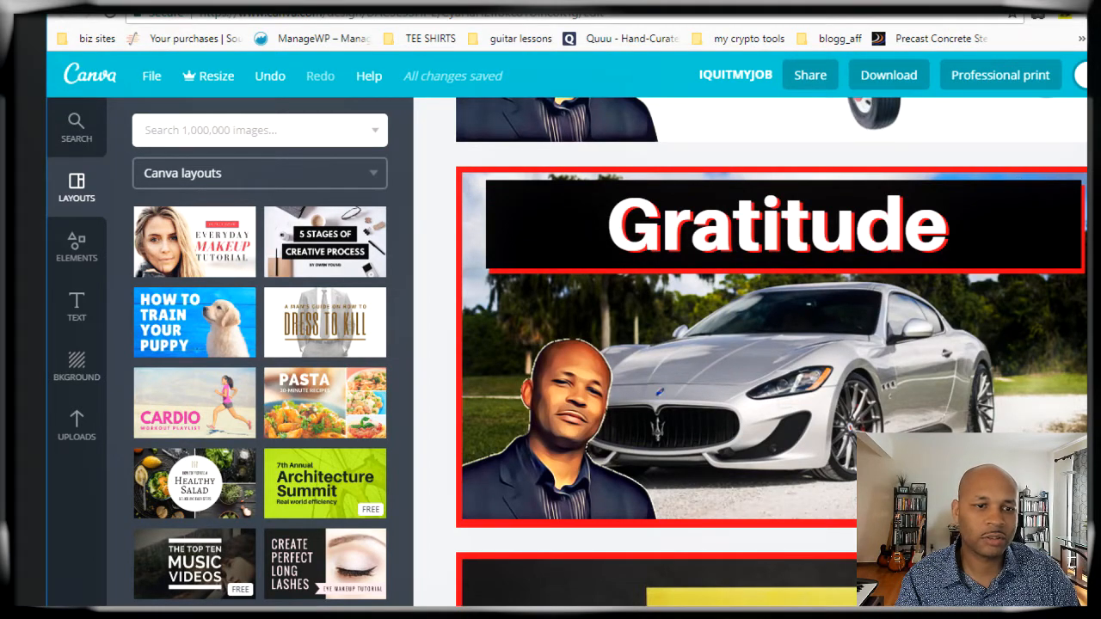
pyautogui.scroll(10, 771, 353)
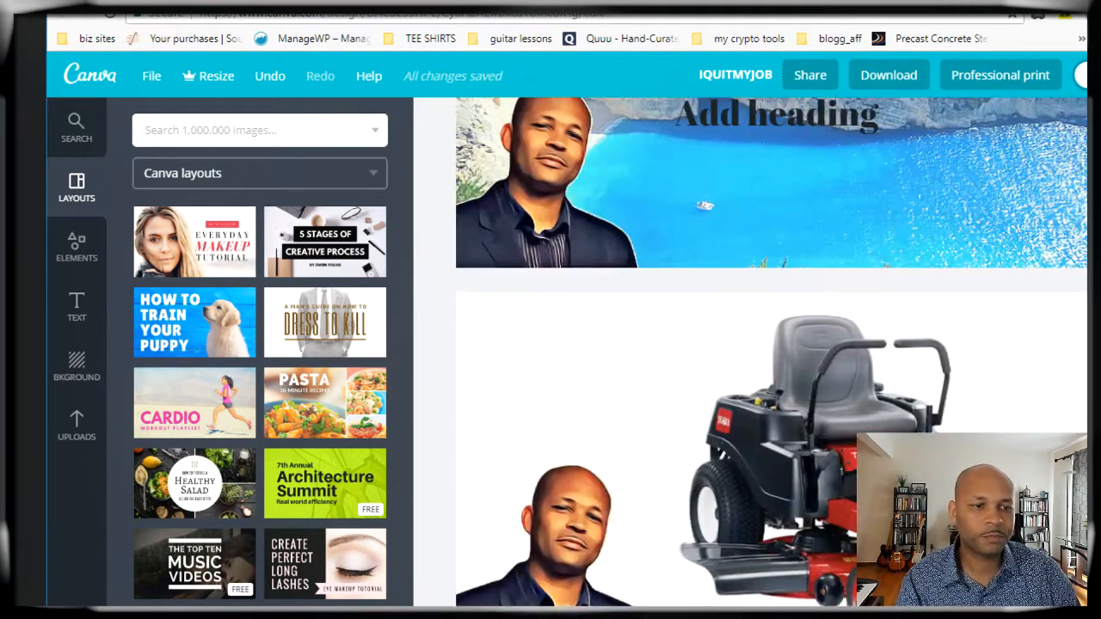
pyautogui.scroll(-7, 772, 353)
pyautogui.scroll(-6, 772, 353)
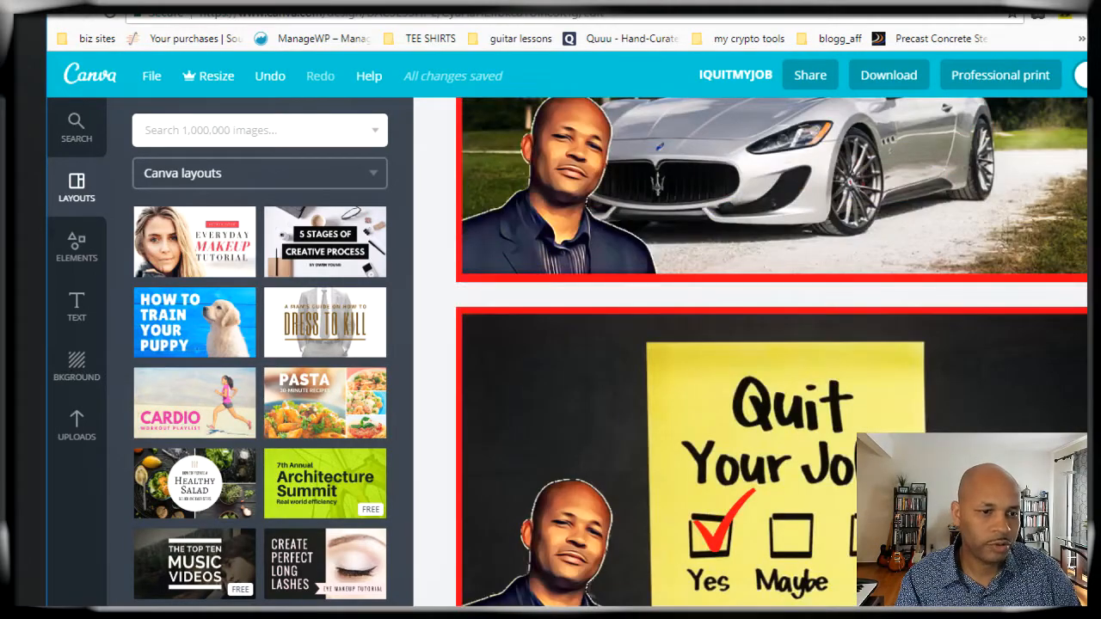
pyautogui.scroll(-3, 771, 353)
pyautogui.scroll(10, 771, 353)
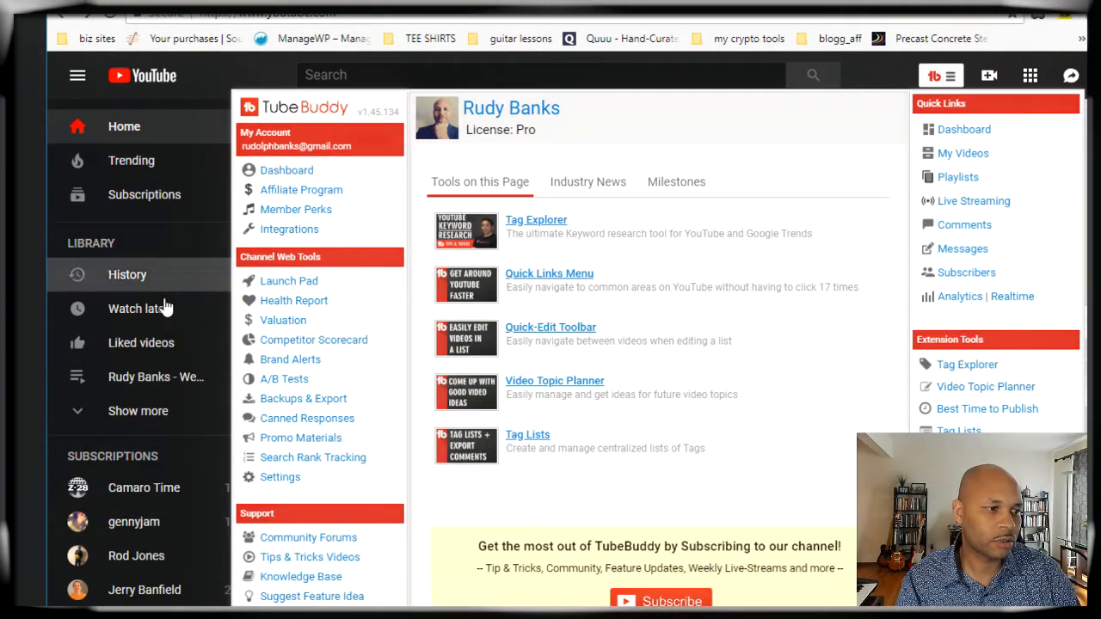
# Open your own YouTube channel page and close the TubeBuddy overlay
pyautogui.click(1098, 76)
pyautogui.click(988, 144)
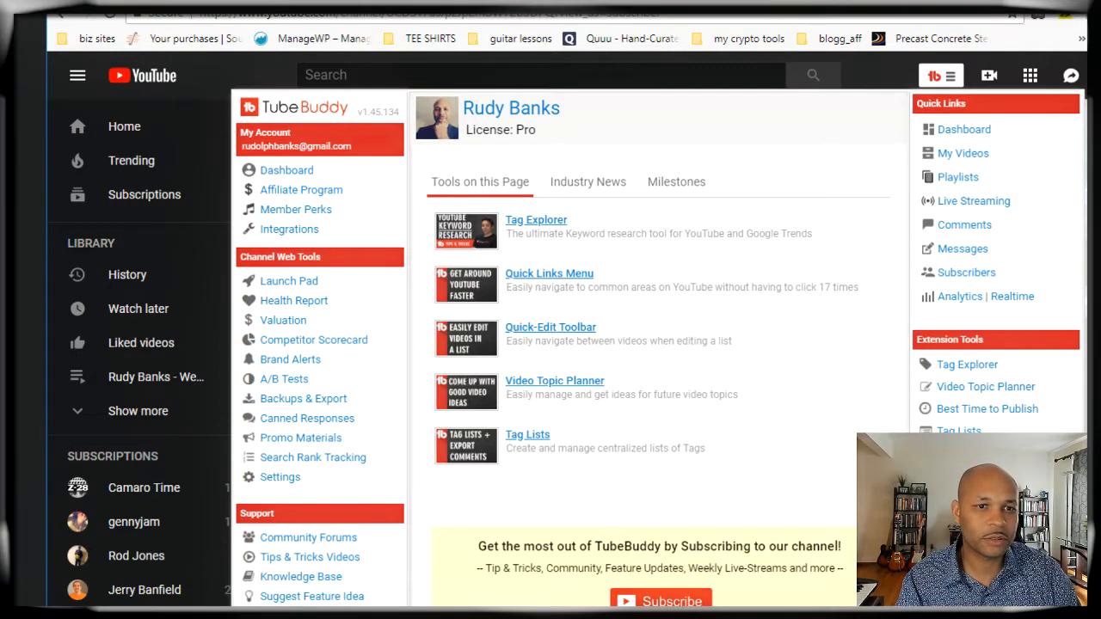
pyautogui.click(941, 75)
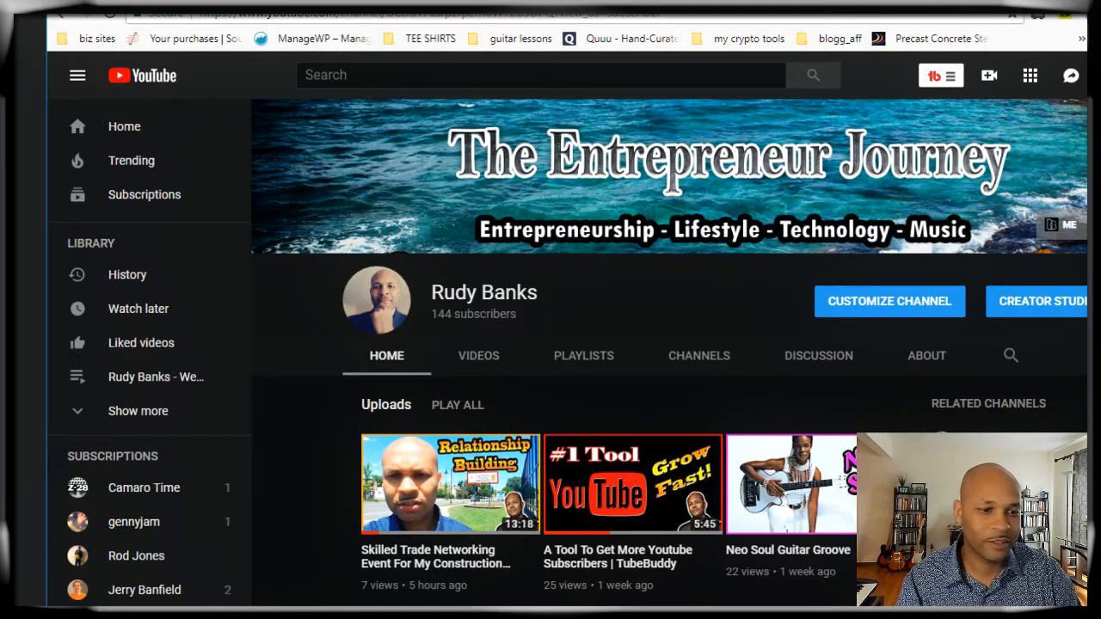
# Look over the video thumbnails in the channel's Uploads and Wealth & Mindset sections
pyautogui.scroll(-1, 850, 437)
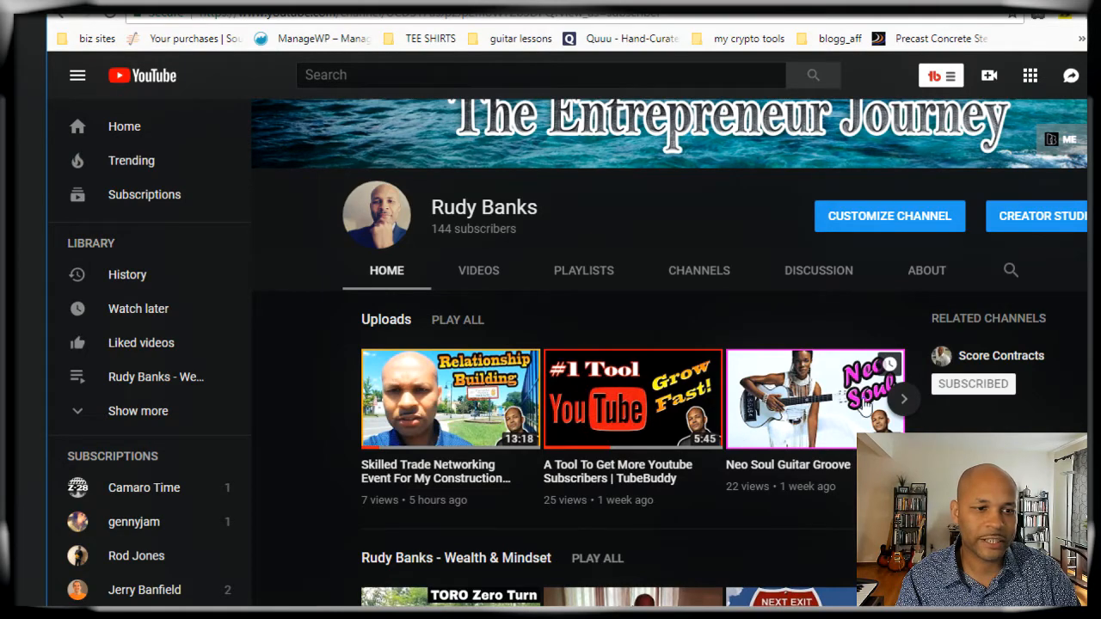
pyautogui.scroll(-2, 802, 353)
pyautogui.scroll(-1, 803, 344)
pyautogui.scroll(-3, 516, 378)
pyautogui.scroll(3, 516, 379)
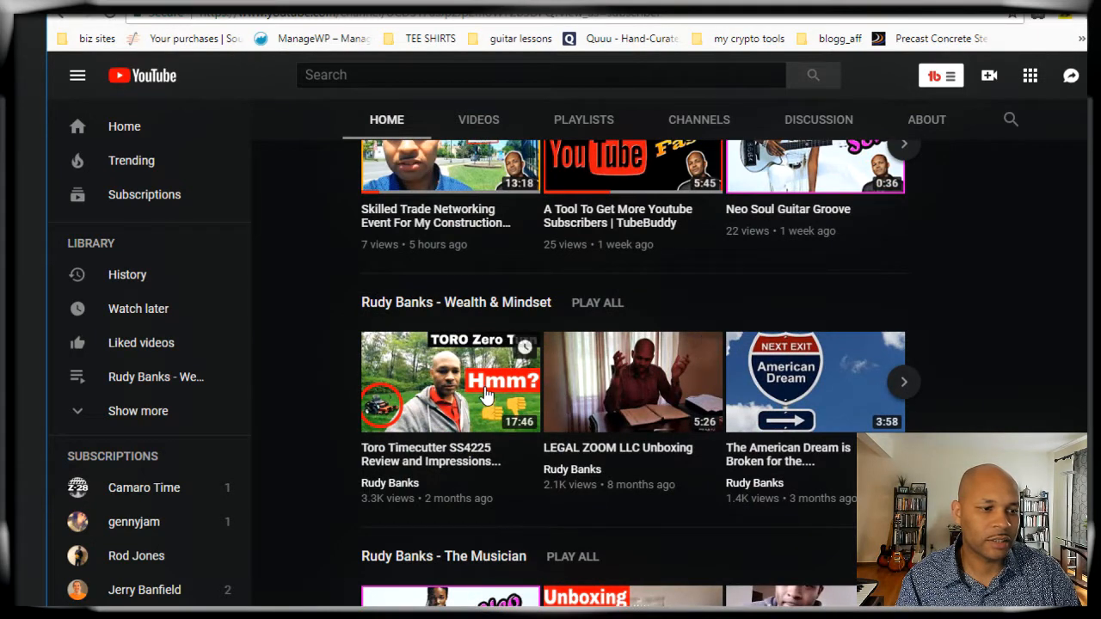
# Open the Toro Timecutter SS4225 review video, pause it, and examine its description, comments and tags
pyautogui.click(461, 396)
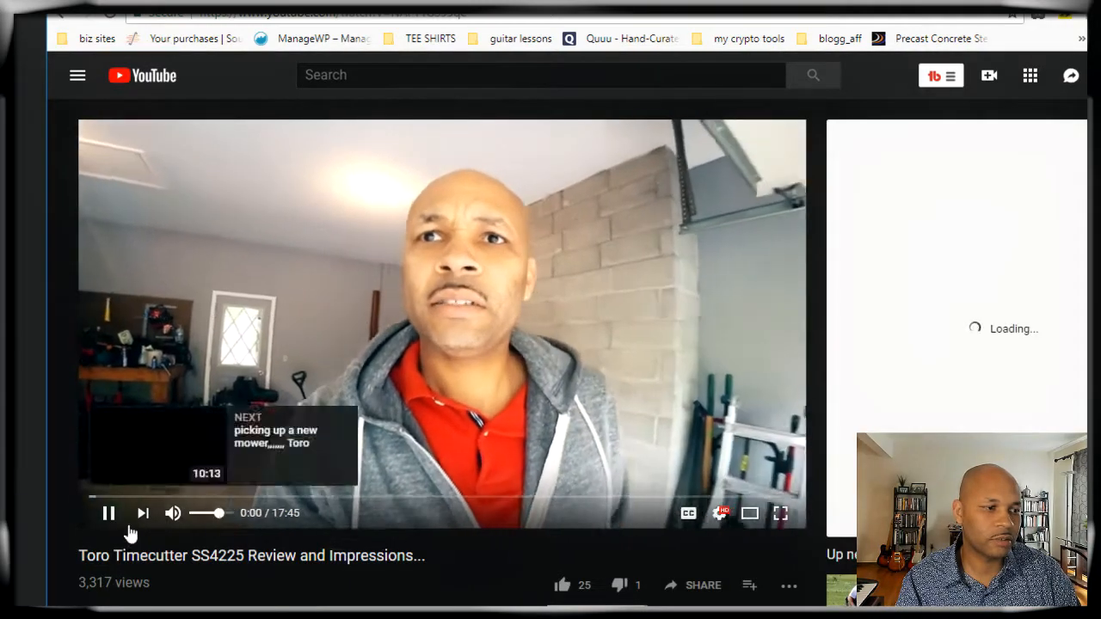
pyautogui.click(108, 512)
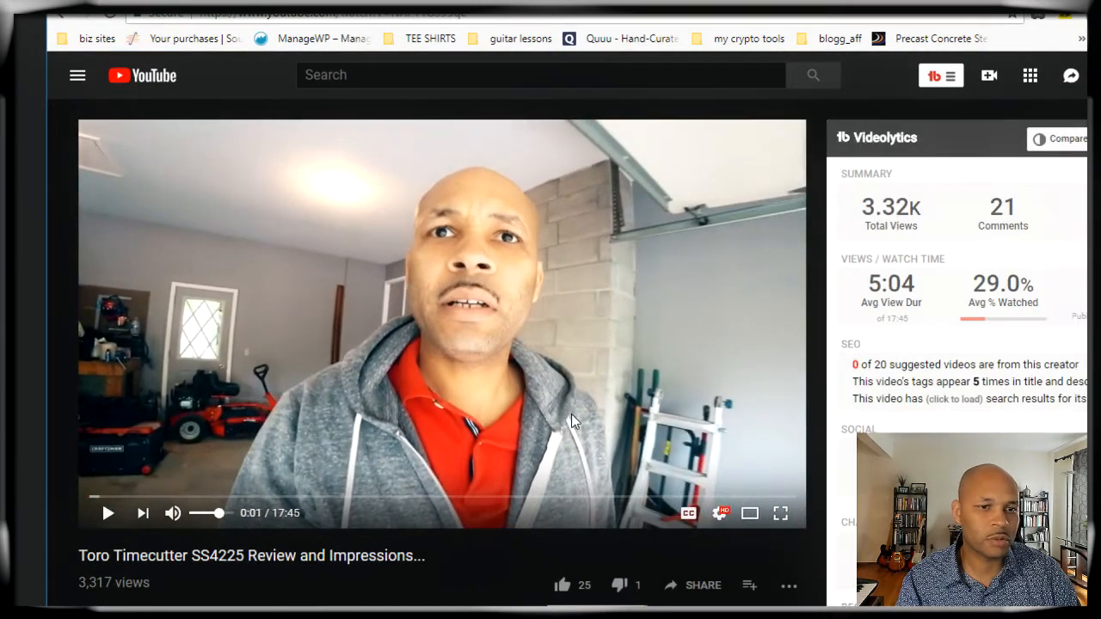
pyautogui.scroll(-2, 571, 414)
pyautogui.scroll(-3, 571, 423)
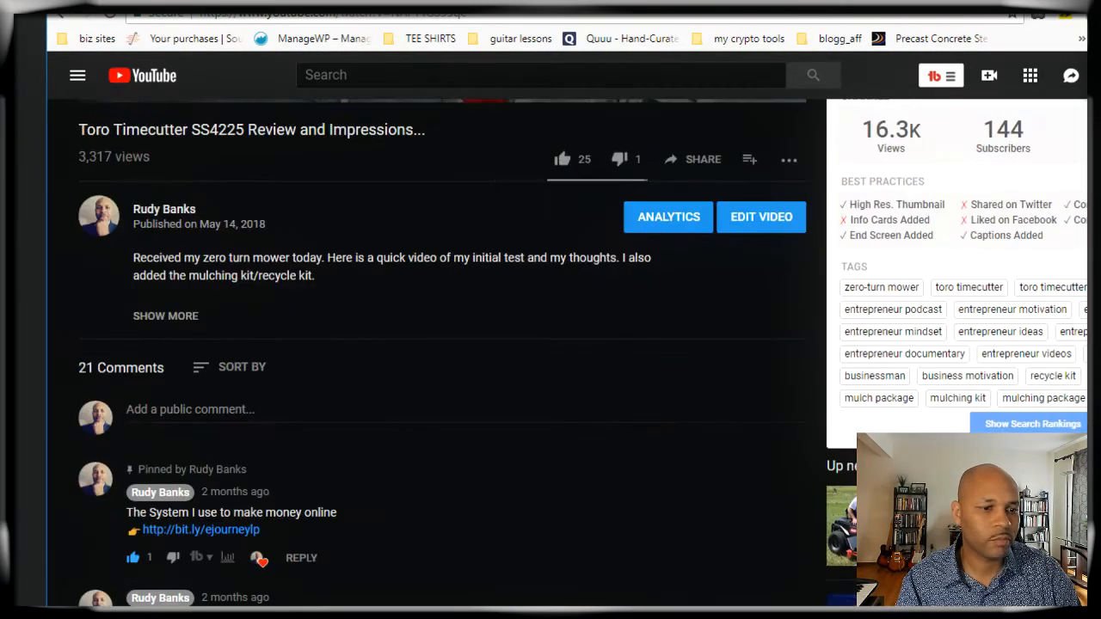
# Open the Toro Timecutter video for editing and start a TubeBuddy thumbnail with a still frame from the video as background
pyautogui.click(746, 220)
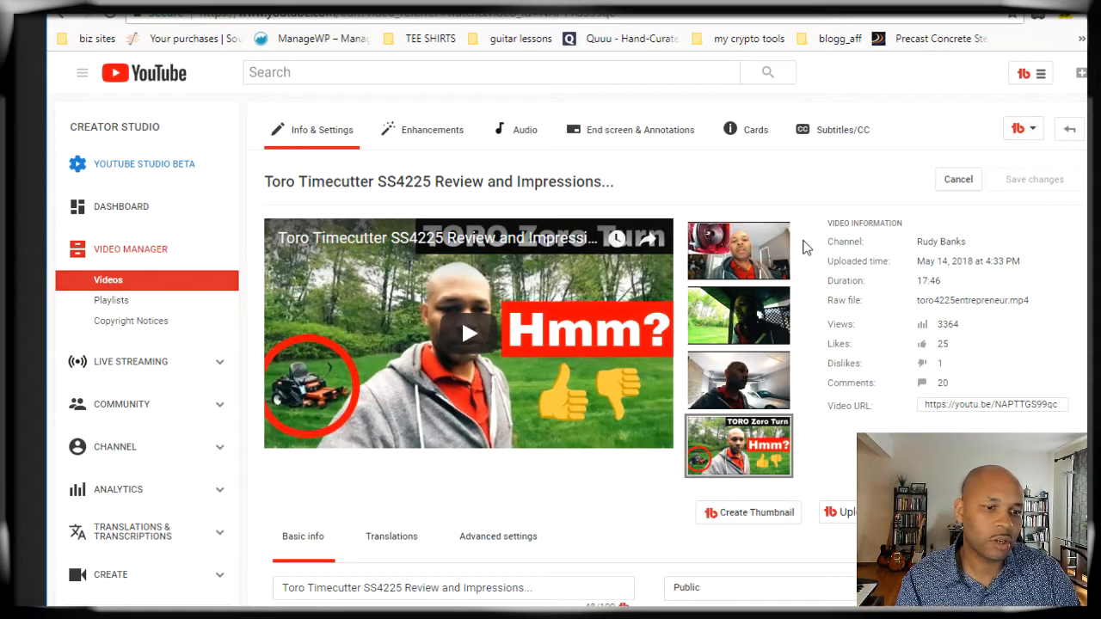
pyautogui.scroll(-1, 805, 248)
pyautogui.click(755, 428)
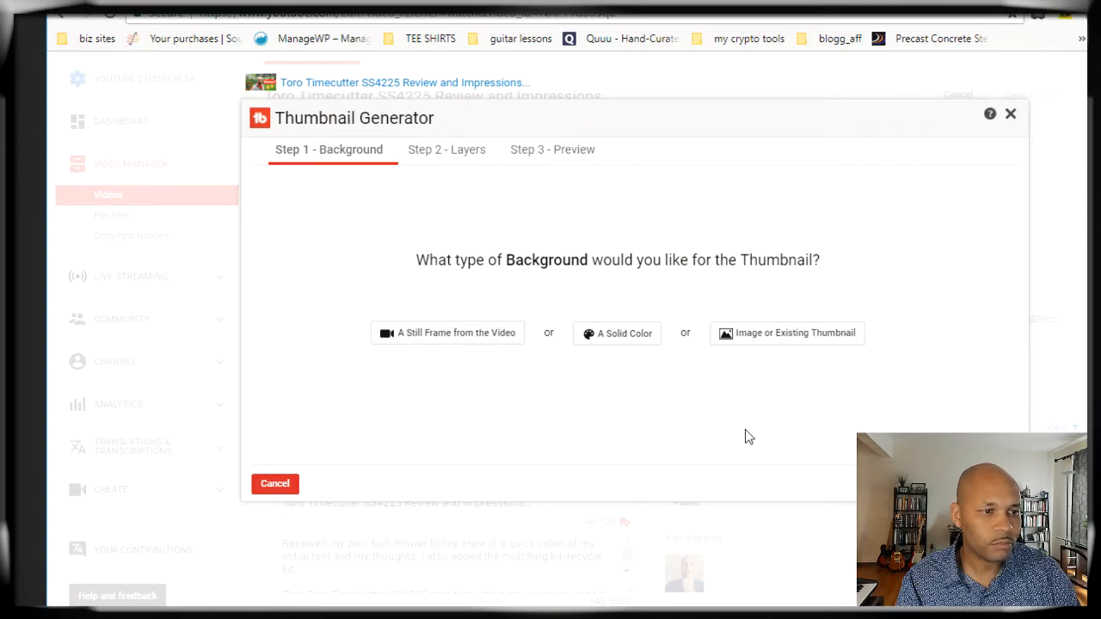
pyautogui.click(432, 337)
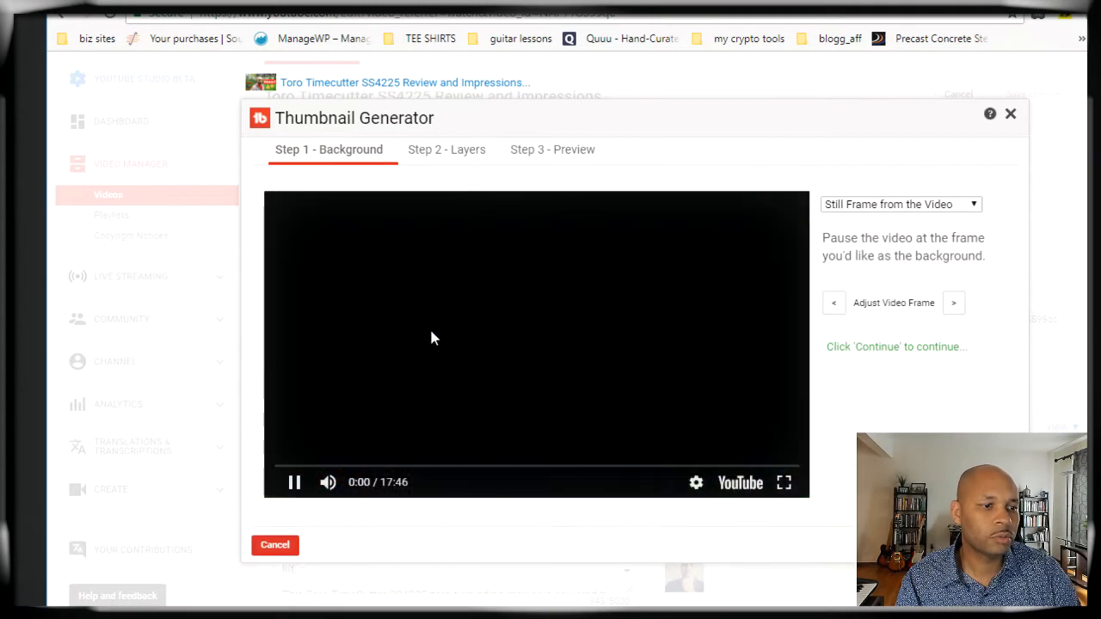
# Scan the first half of the video for a background frame, pause it at 7:58 and mute the sound
pyautogui.click(294, 466)
pyautogui.click(331, 467)
pyautogui.click(407, 468)
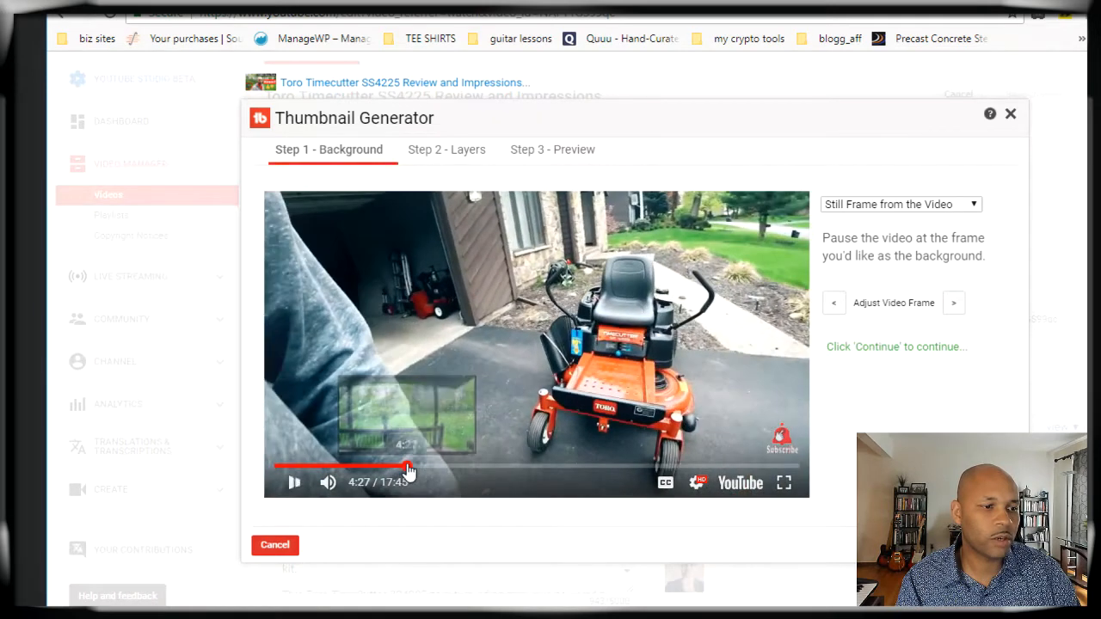
pyautogui.click(427, 467)
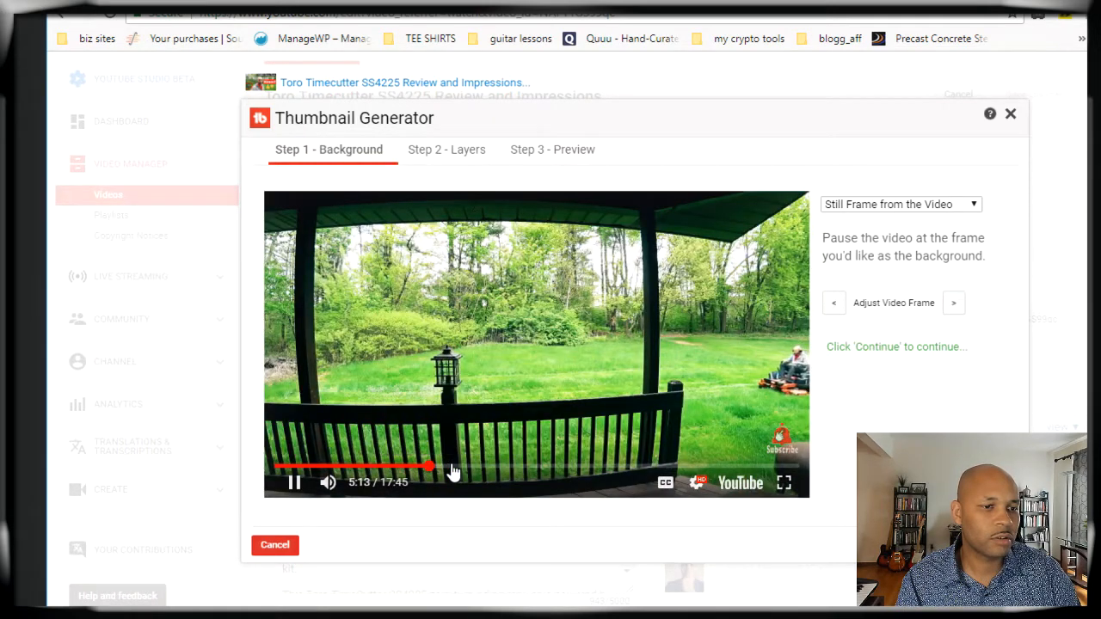
pyautogui.click(488, 468)
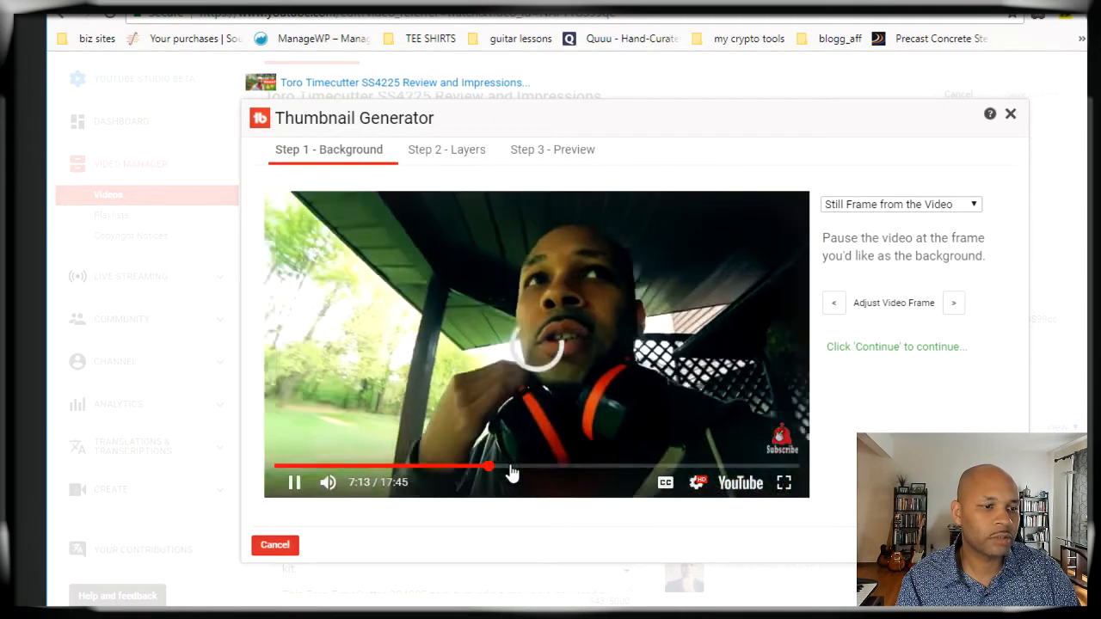
pyautogui.click(510, 469)
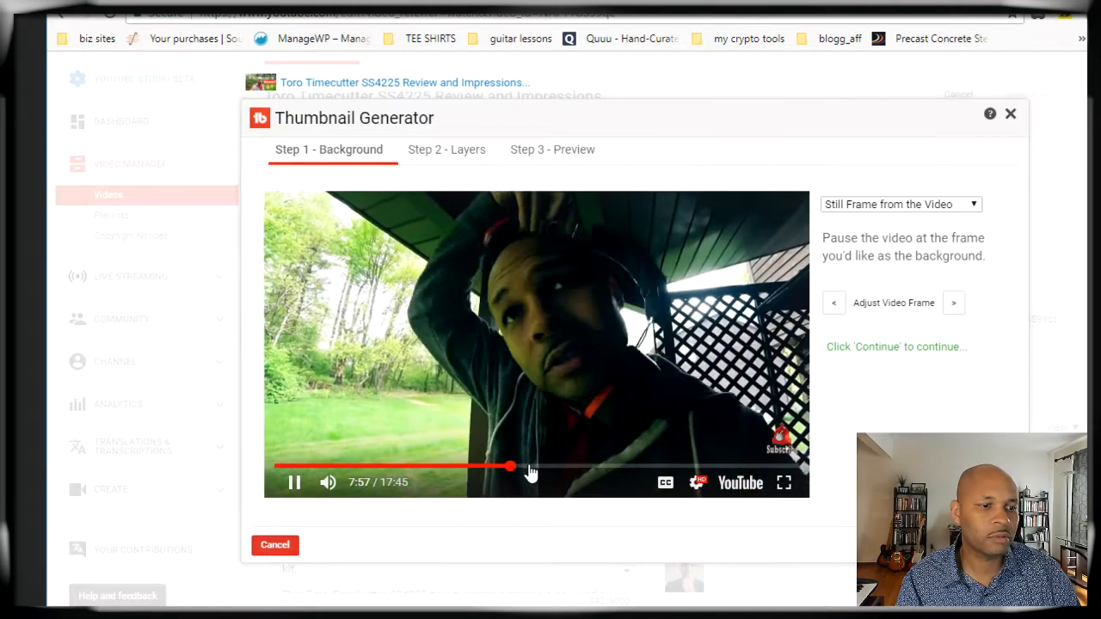
pyautogui.click(295, 482)
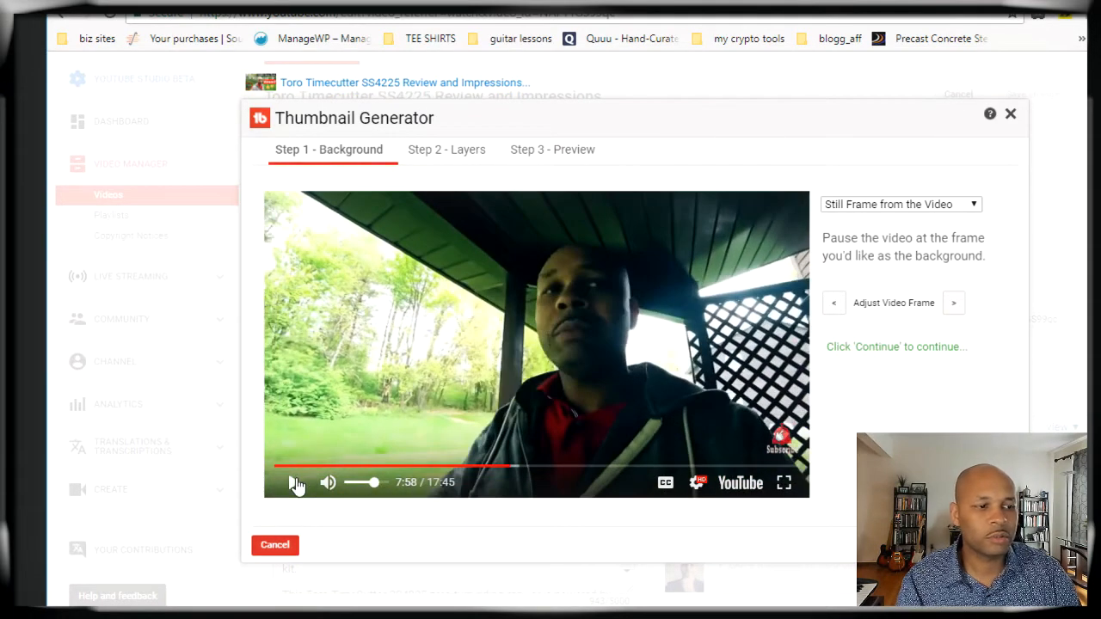
pyautogui.click(328, 483)
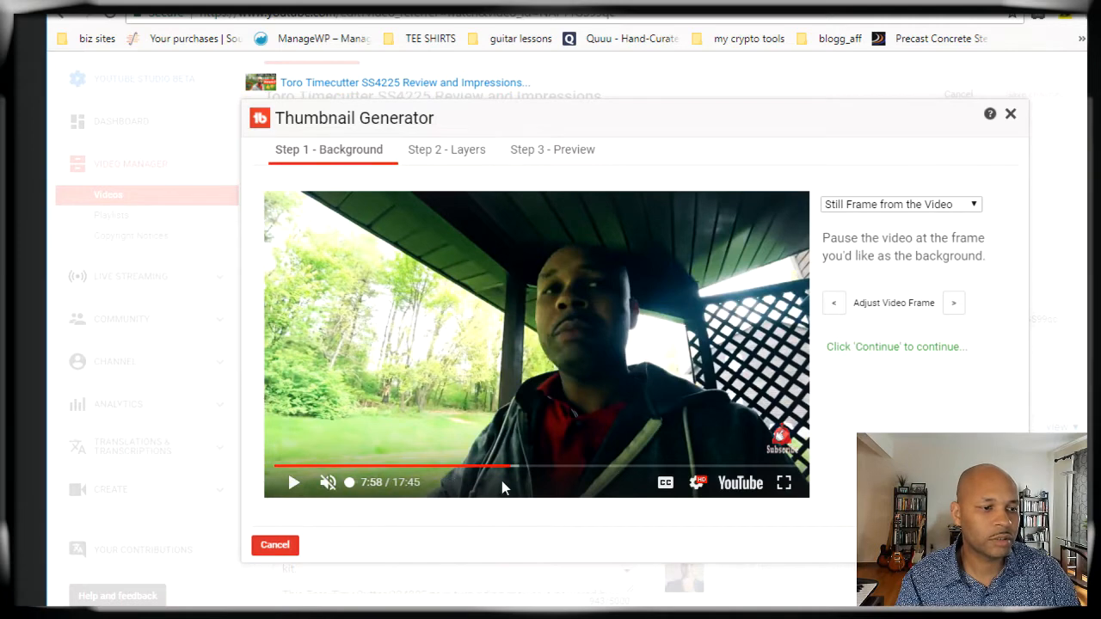
# Pick the frame at 12:18, showing the man with the mower behind him, as background and continue to the layers stage
pyautogui.click(519, 468)
pyautogui.click(538, 469)
pyautogui.click(555, 469)
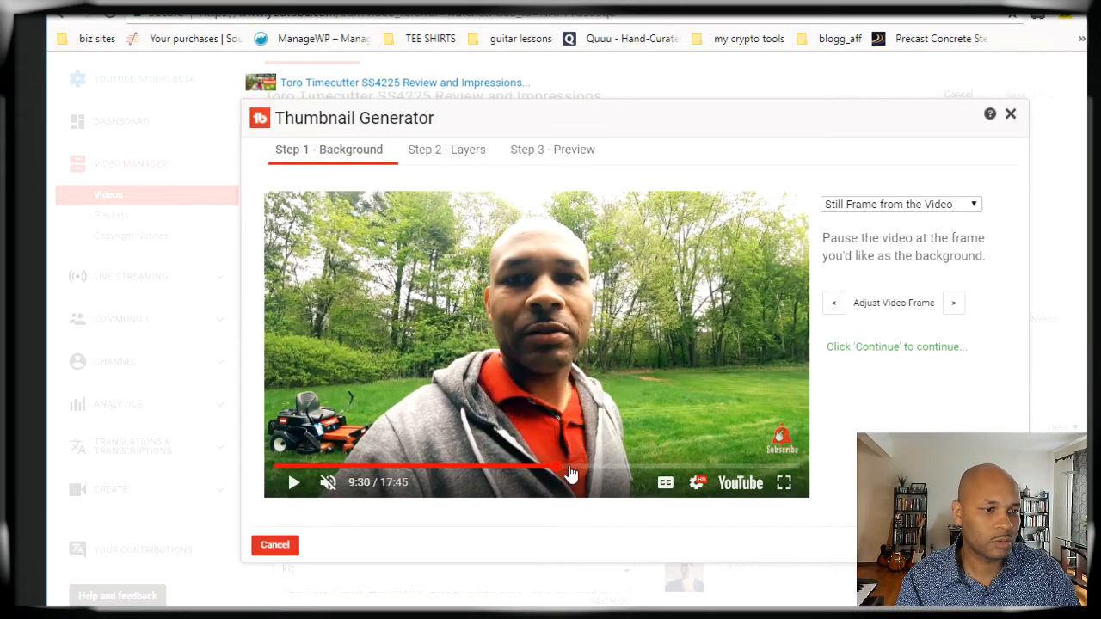
pyautogui.click(573, 469)
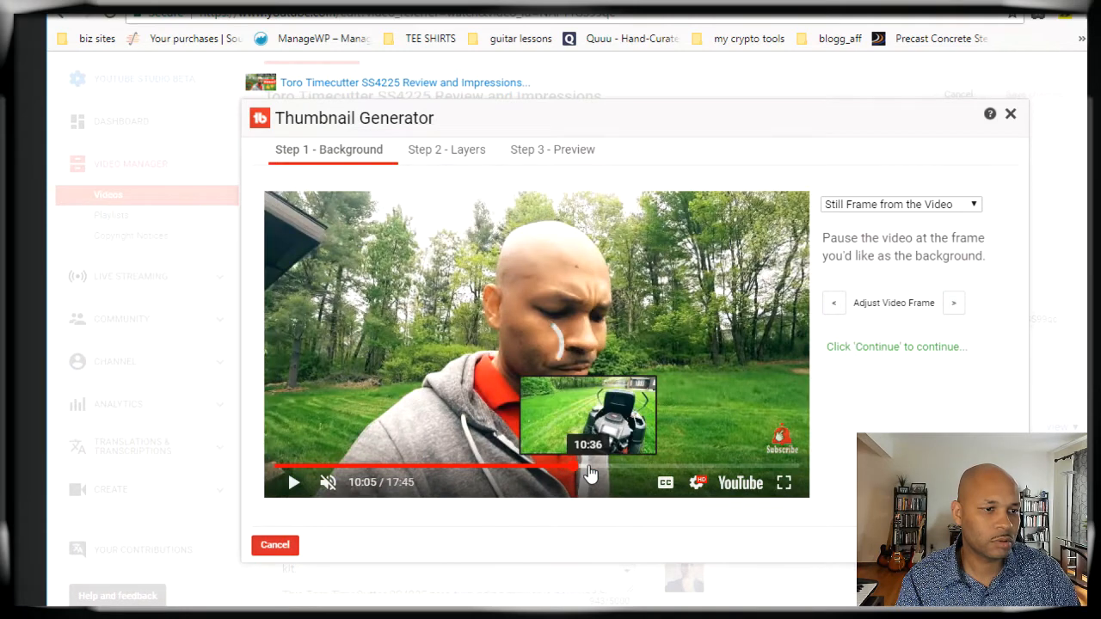
pyautogui.click(607, 469)
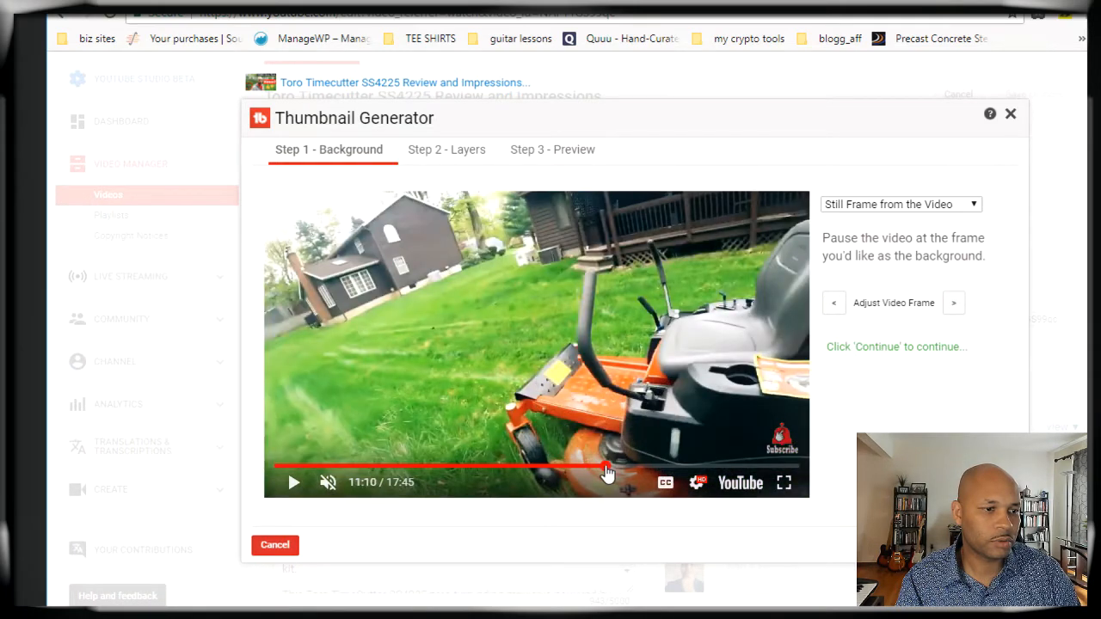
pyautogui.click(638, 468)
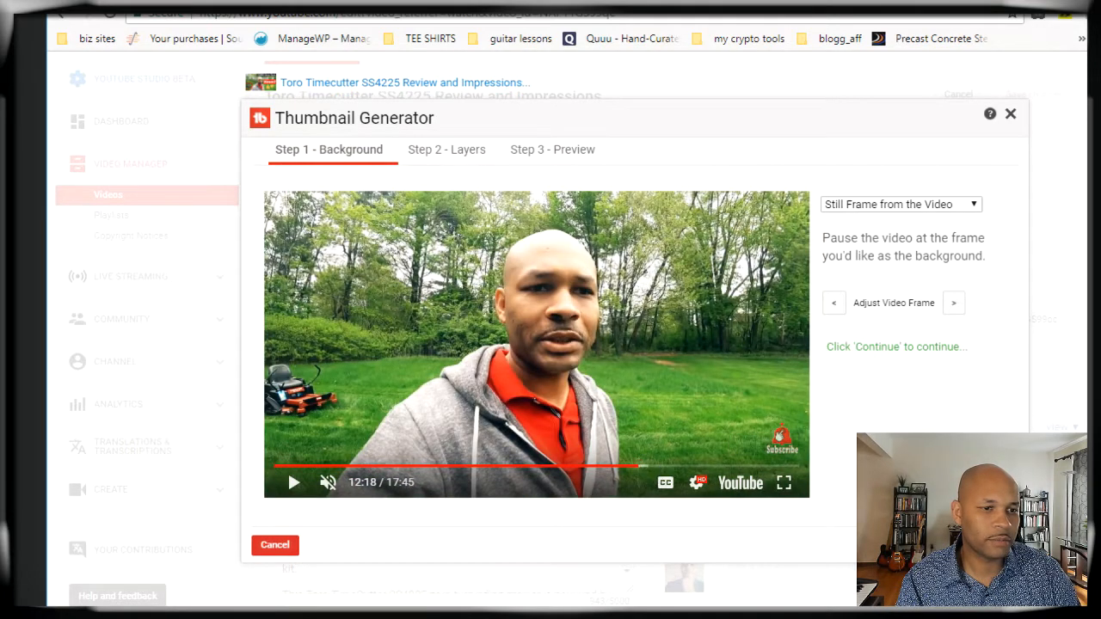
pyautogui.moveTo(777, 442)
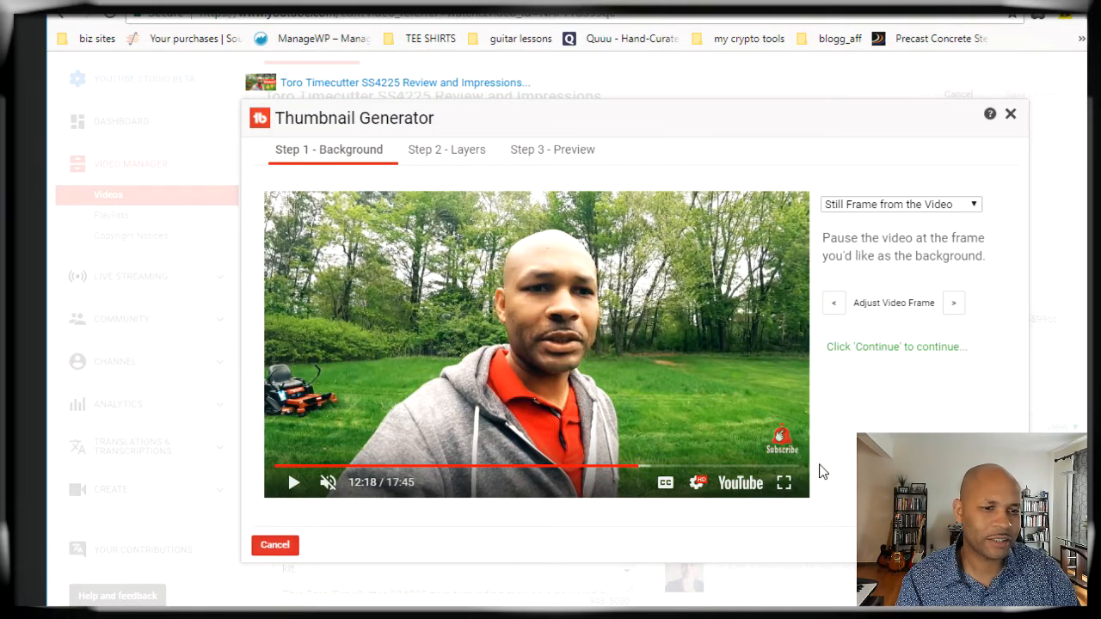
pyautogui.click(428, 152)
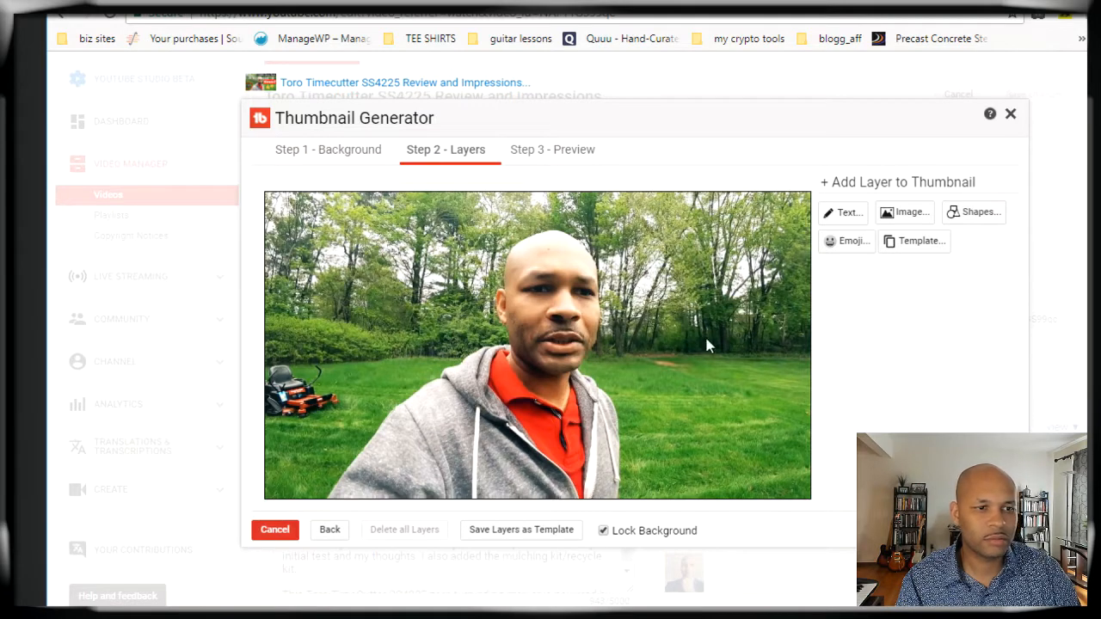
# Add a red XL Archivo Black text layer reading "Bad Decision I think?" to the thumbnail
pyautogui.click(843, 215)
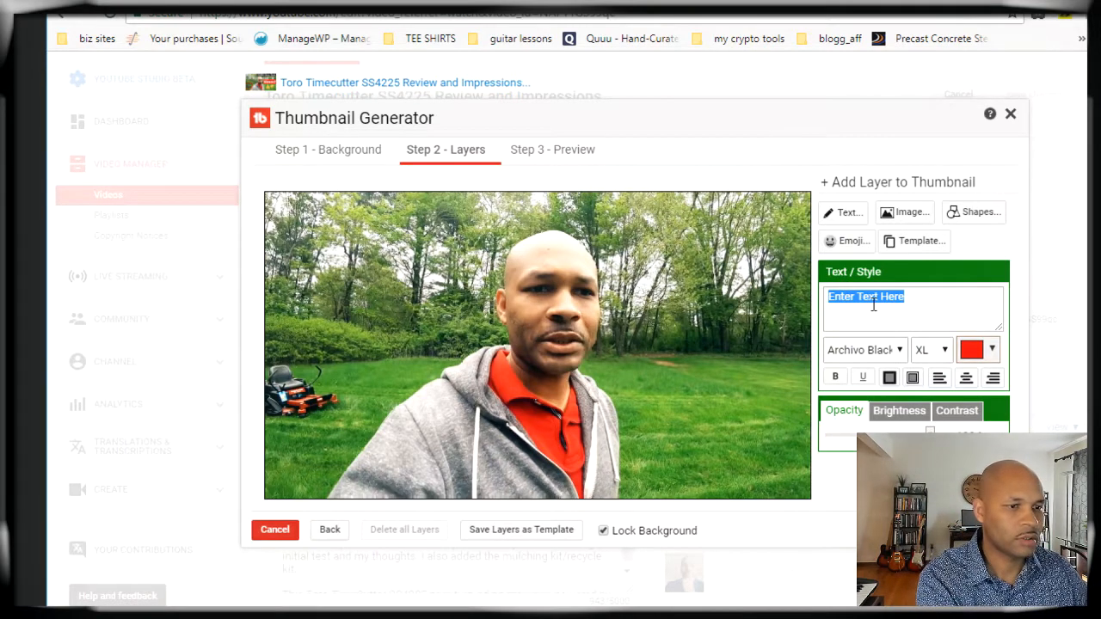
pyautogui.write('Bad Decision I think?')
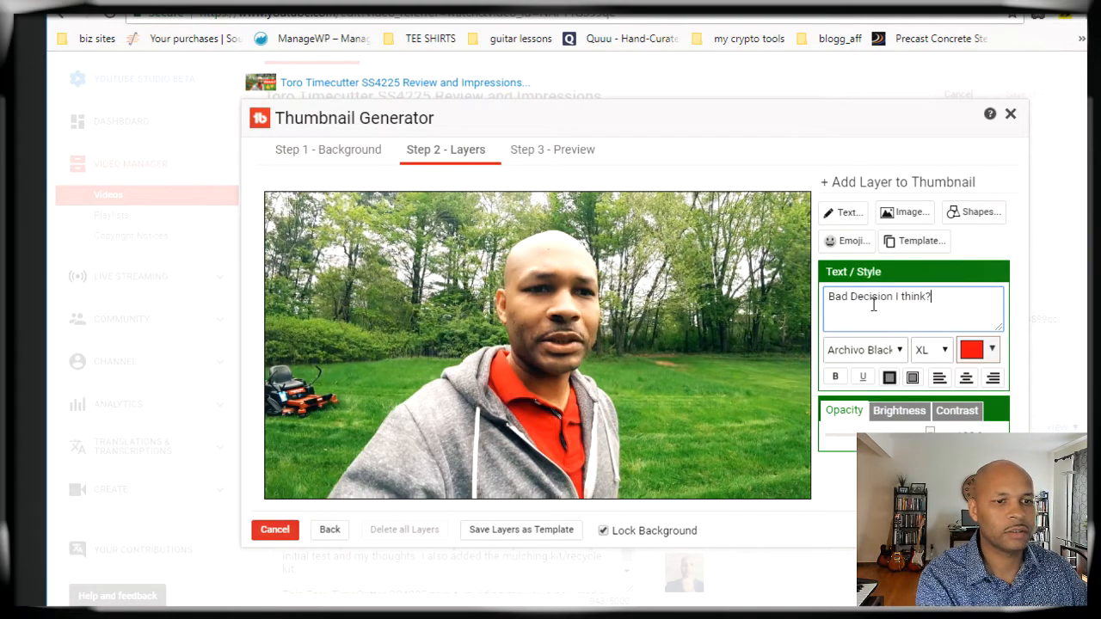
pyautogui.click(912, 470)
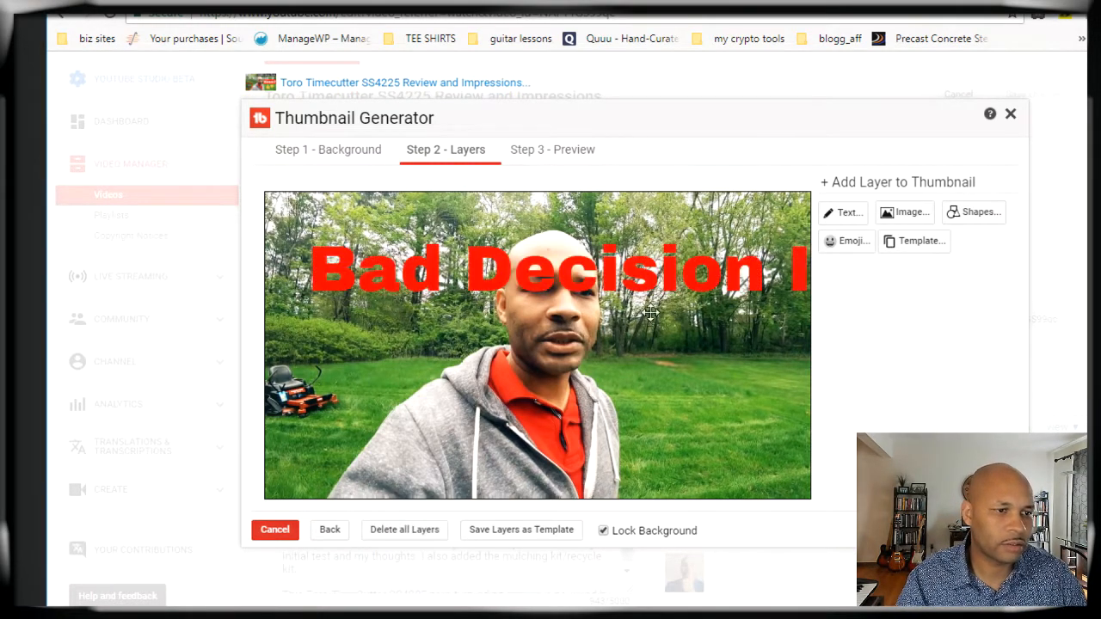
# Shrink the "Bad Decision I think?" text and position it along the thumbnail's upper edge so the whole phrase fits
pyautogui.moveTo(582, 268); pyautogui.dragTo(545, 248)
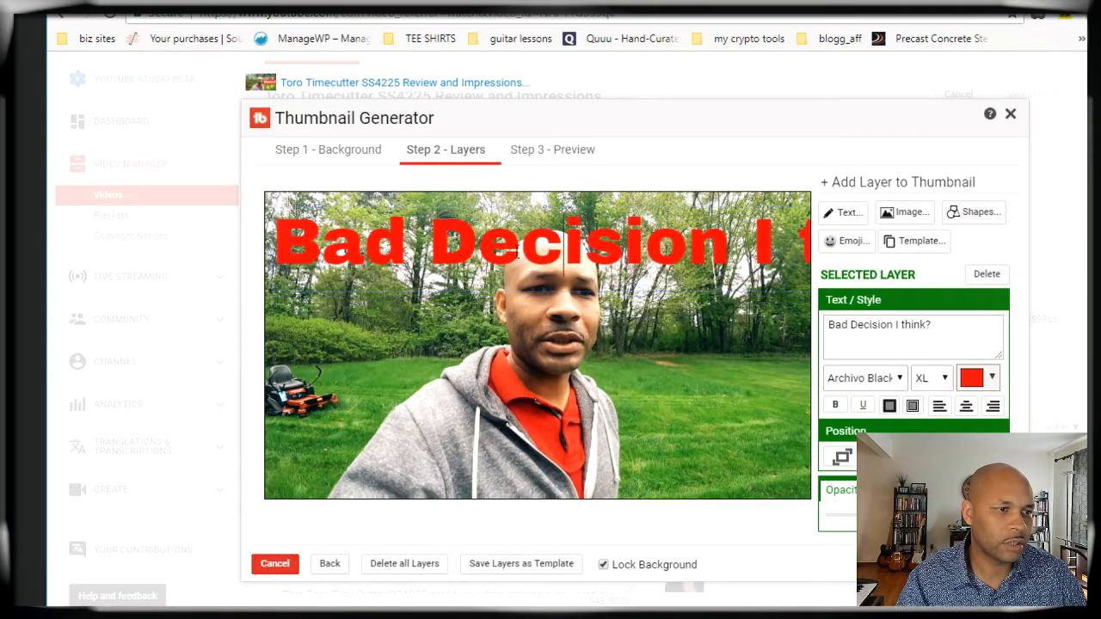
pyautogui.moveTo(284, 250); pyautogui.dragTo(357, 282)
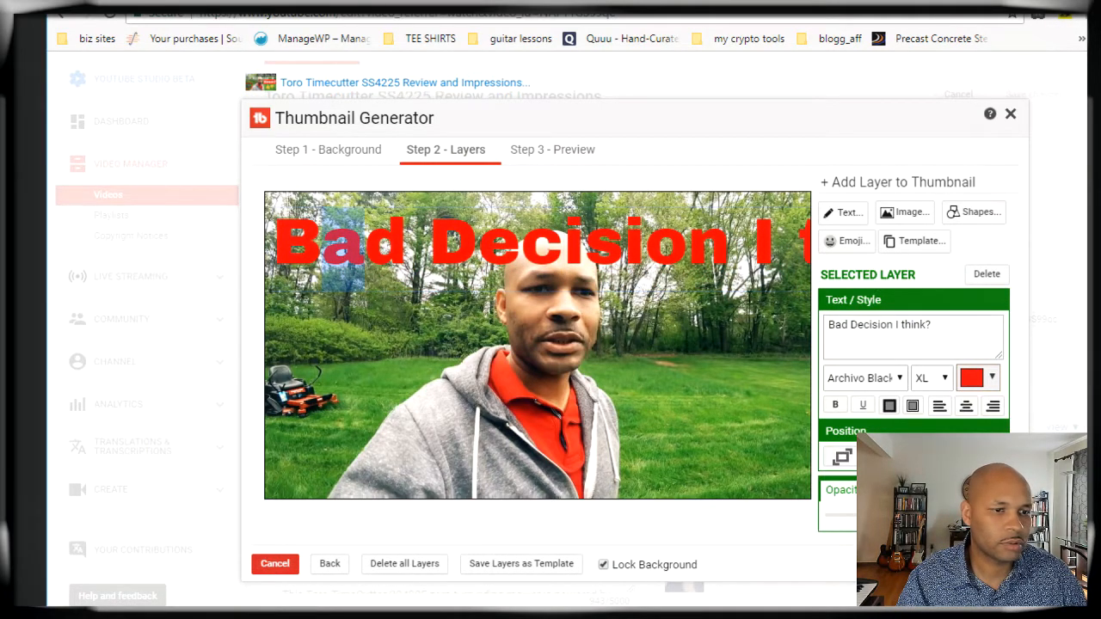
pyautogui.click(745, 296)
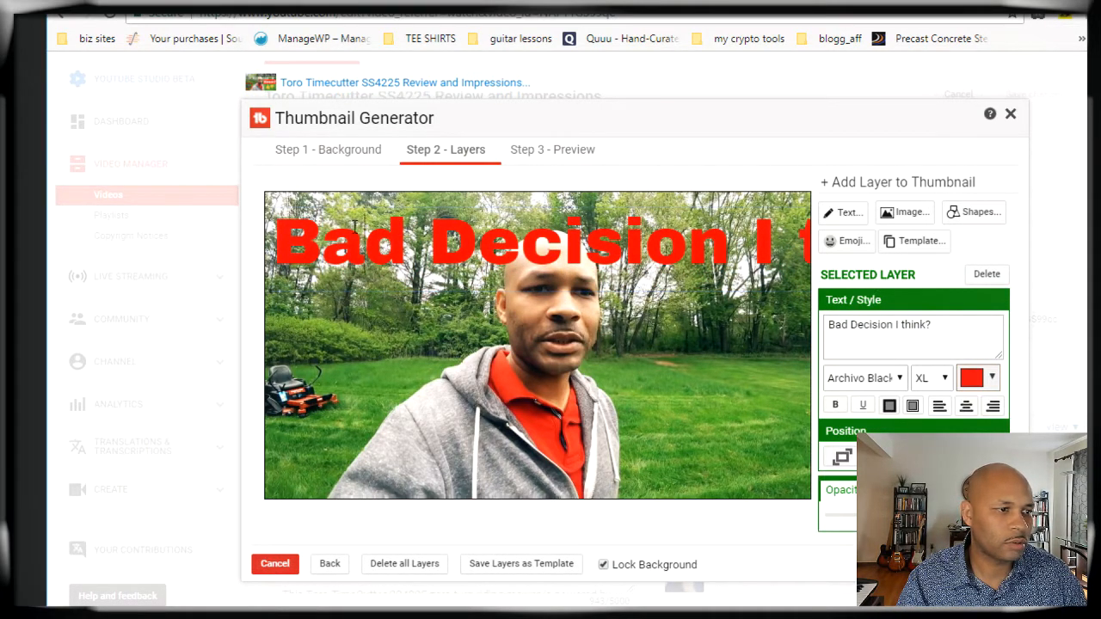
pyautogui.moveTo(309, 225); pyautogui.dragTo(370, 245)
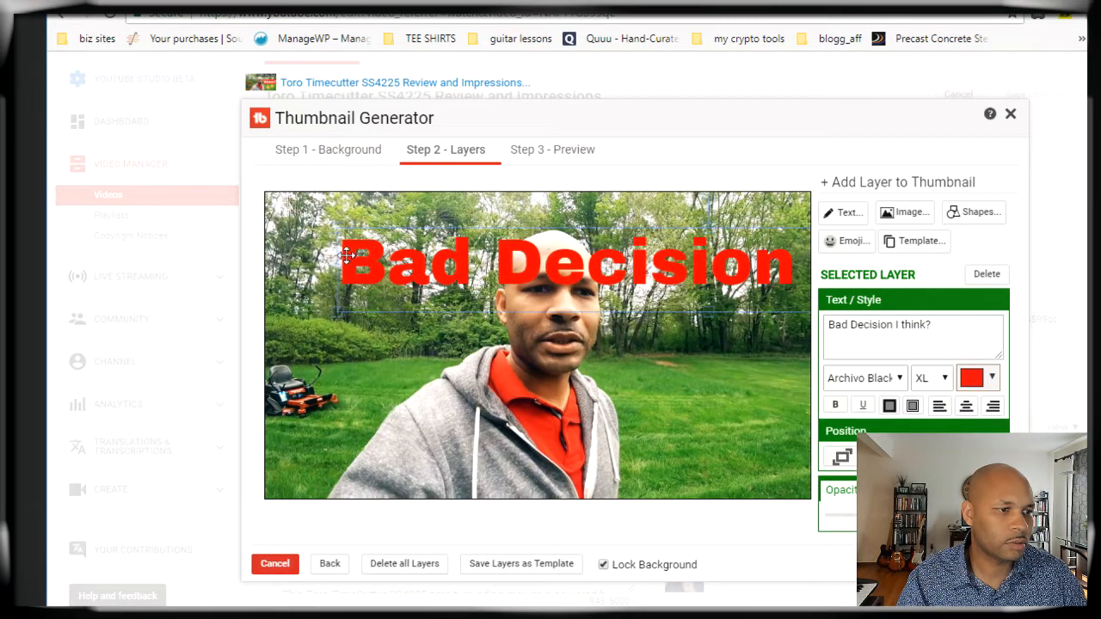
pyautogui.moveTo(340, 314); pyautogui.dragTo(348, 219)
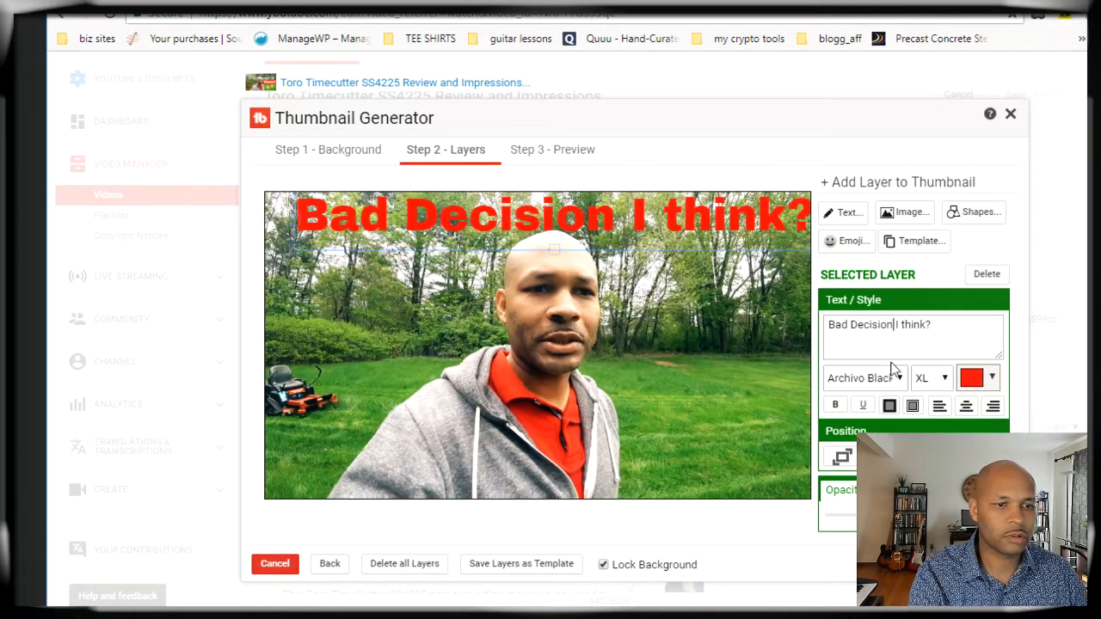
# Split the text into two centered lines before "I think?" and shrink it into the thumbnail's upper-left corner beside the face
pyautogui.press('Return')
pyautogui.hotkey('ctrl', 'a')
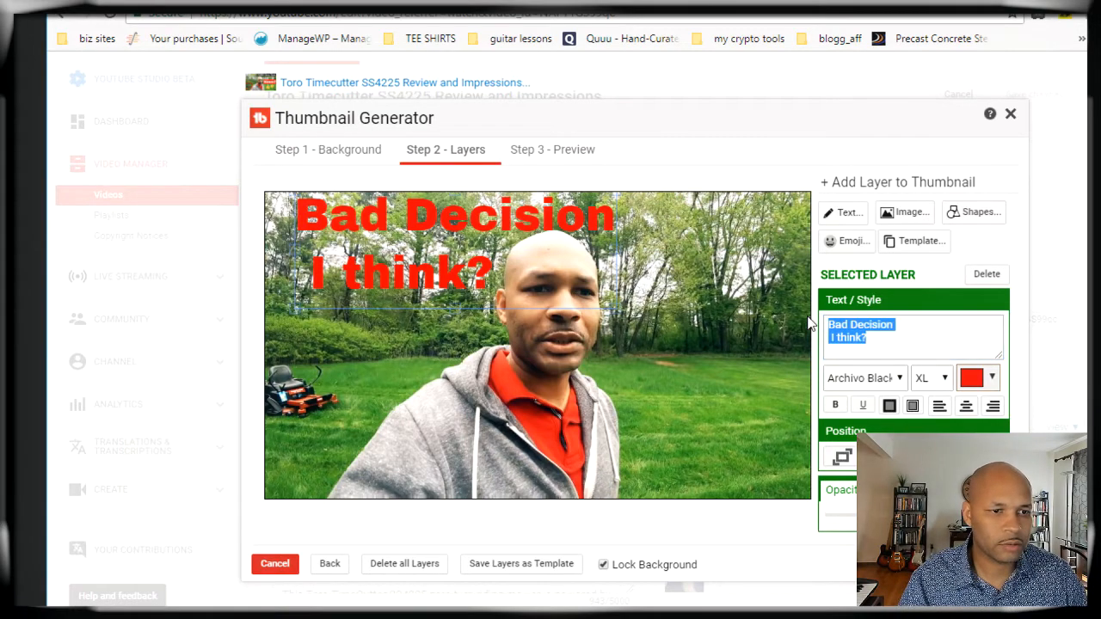
pyautogui.click(963, 409)
pyautogui.moveTo(487, 216)
pyautogui.mouseDown()
pyautogui.moveTo(680, 371)
pyautogui.moveTo(608, 406)
pyautogui.moveTo(390, 234)
pyautogui.moveTo(495, 217)
pyautogui.mouseUp()
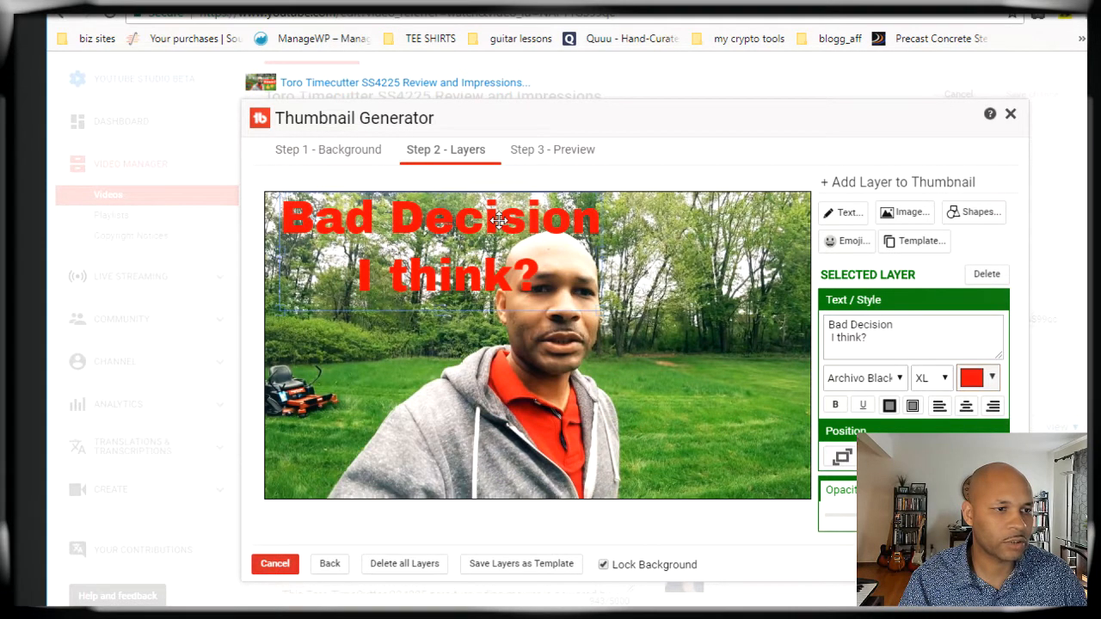
pyautogui.click(762, 326)
pyautogui.click(552, 214)
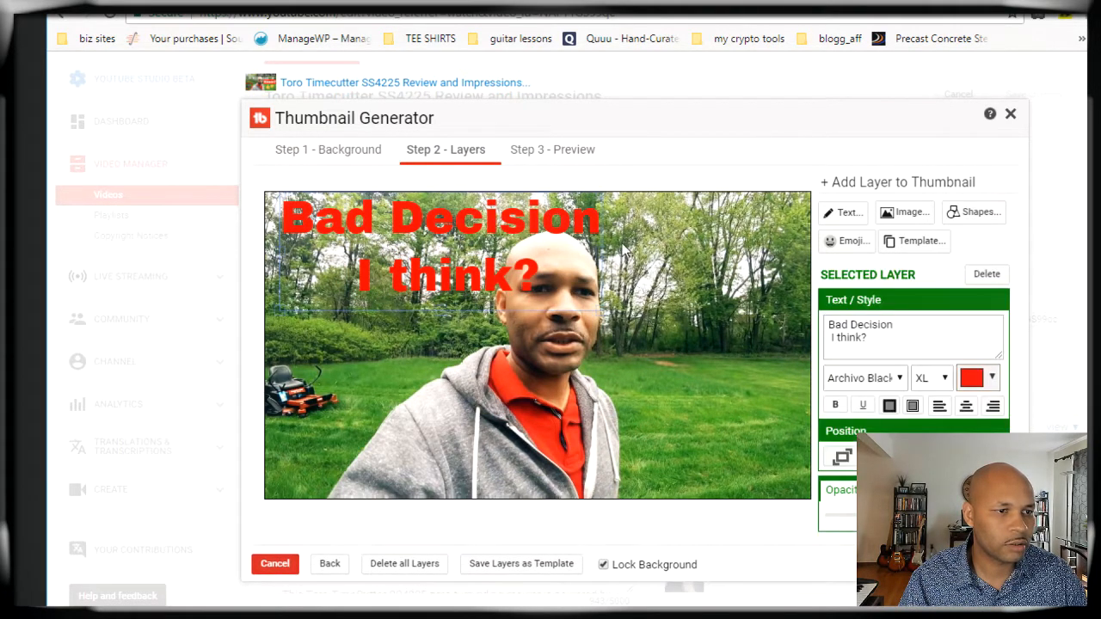
pyautogui.moveTo(596, 315); pyautogui.dragTo(553, 284)
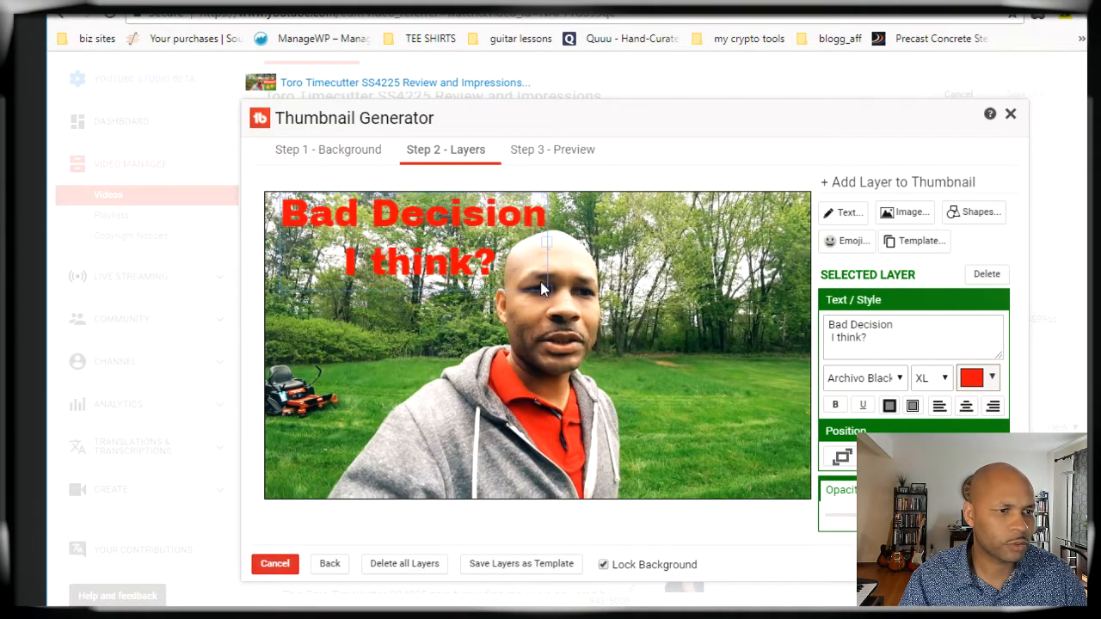
# Remove "I think?", shift the text slightly lower, and replace the remaining wording with "I Messed Up"
pyautogui.moveTo(918, 331); pyautogui.dragTo(821, 338)
pyautogui.press('BackSpace')
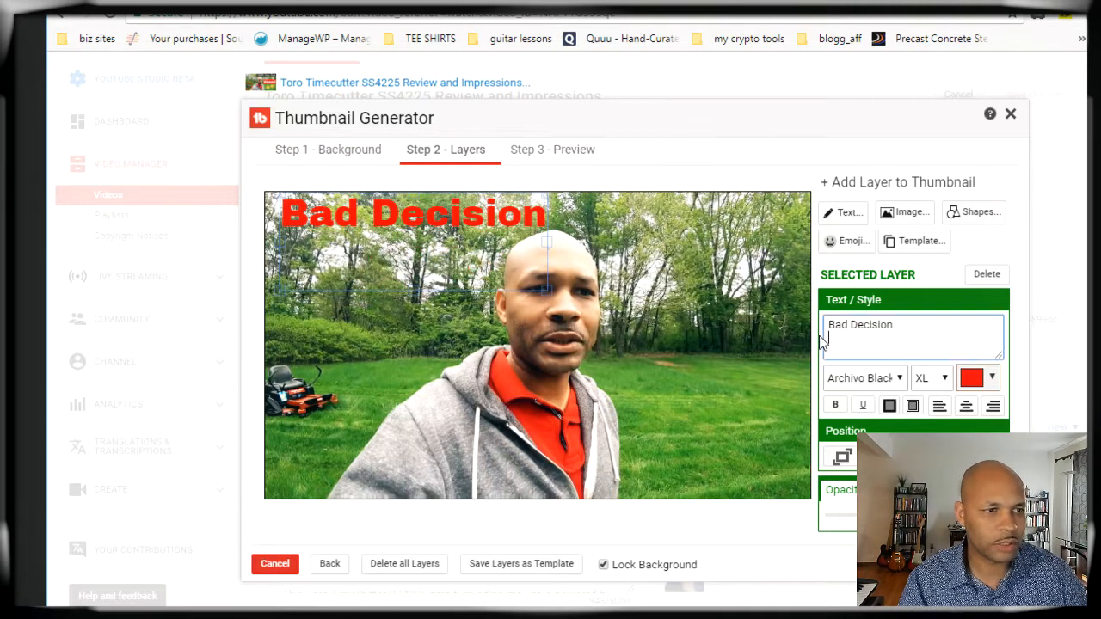
pyautogui.click(758, 347)
pyautogui.moveTo(455, 210)
pyautogui.mouseDown()
pyautogui.moveTo(443, 235)
pyautogui.moveTo(463, 281)
pyautogui.moveTo(678, 228)
pyautogui.moveTo(667, 368)
pyautogui.moveTo(613, 400)
pyautogui.moveTo(456, 231)
pyautogui.mouseUp()
pyautogui.moveTo(926, 338); pyautogui.dragTo(773, 339)
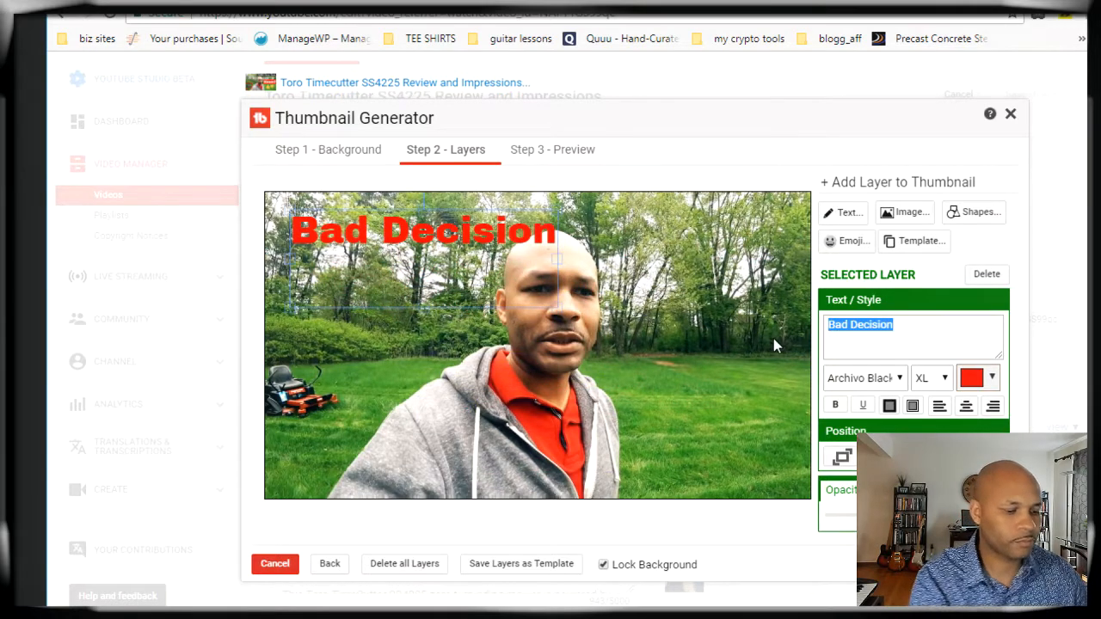
pyautogui.write("I'm")
pyautogui.press('BackSpace')
pyautogui.press('BackSpace')
pyautogui.write('Messed Up')
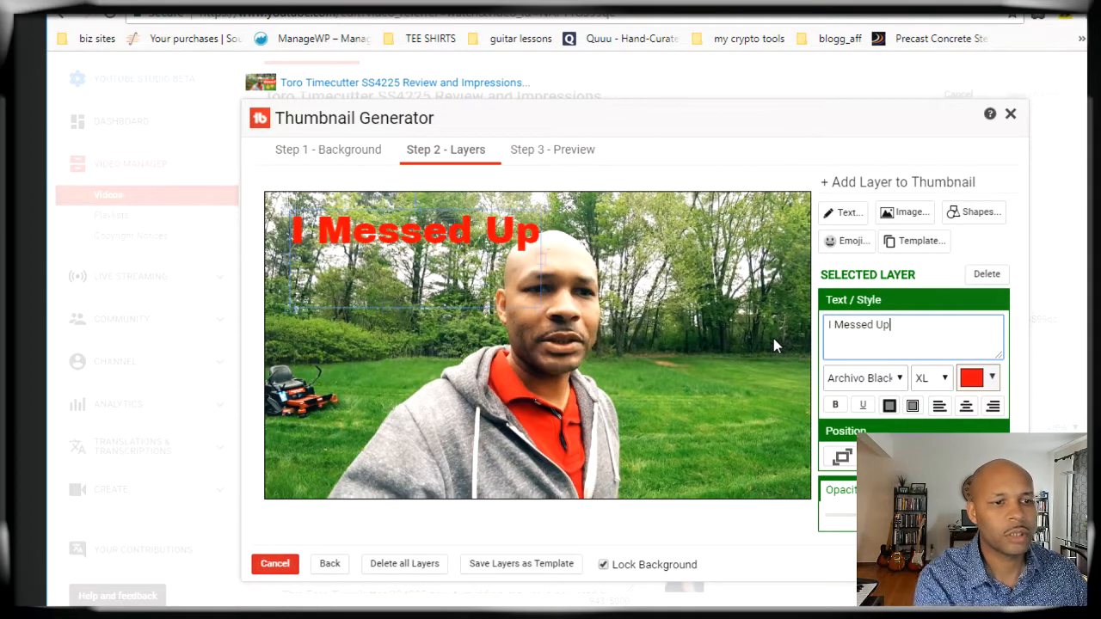
# Enlarge the "I Messed Up" text and move it across the man's chest in the lower part of the thumbnail
pyautogui.click(828, 499)
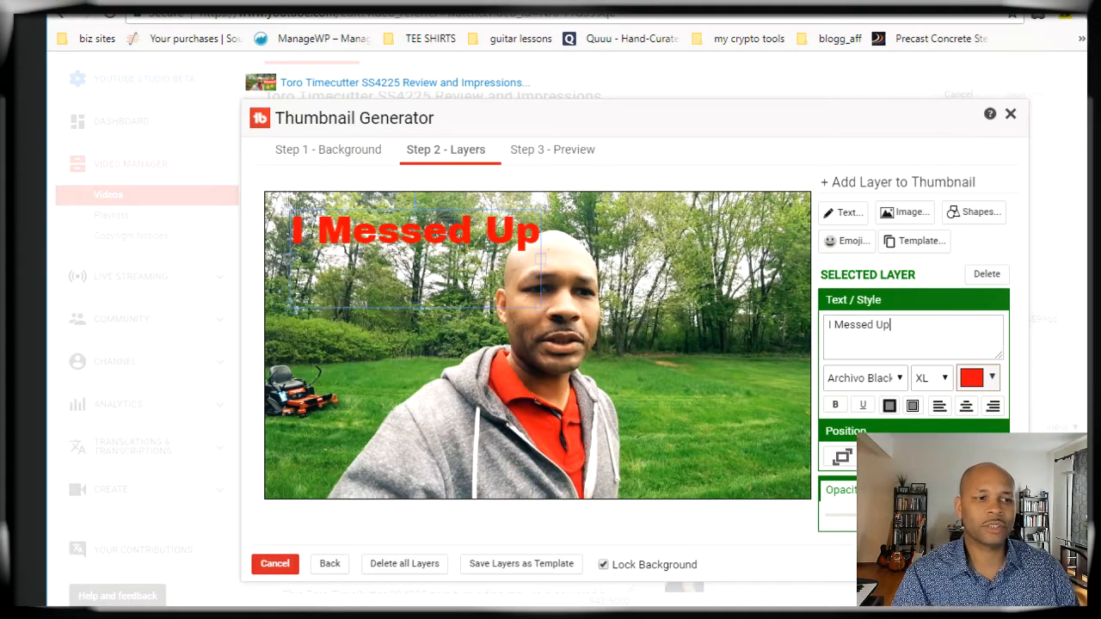
pyautogui.moveTo(540, 308); pyautogui.dragTo(688, 320)
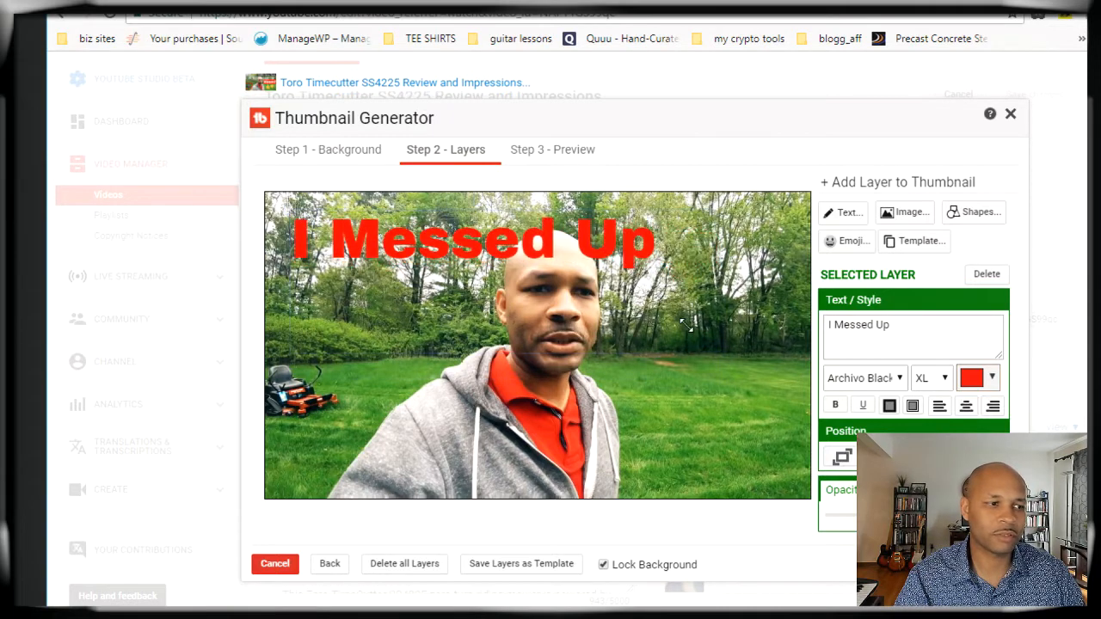
pyautogui.moveTo(505, 254); pyautogui.dragTo(582, 418)
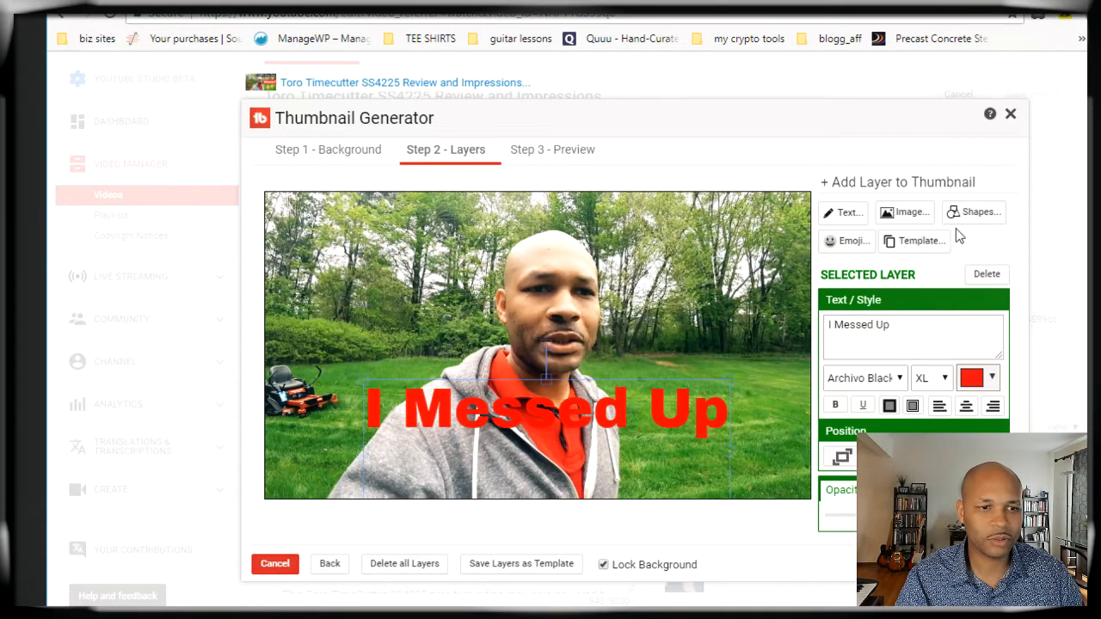
# Add a solid square shape in white to the thumbnail
pyautogui.click(975, 213)
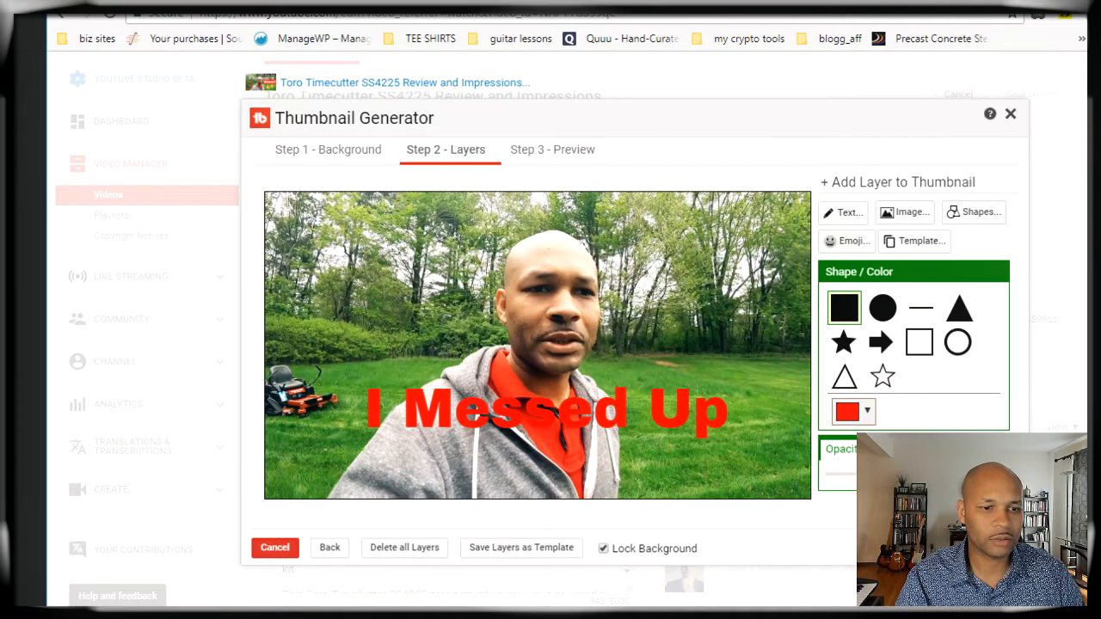
pyautogui.click(867, 413)
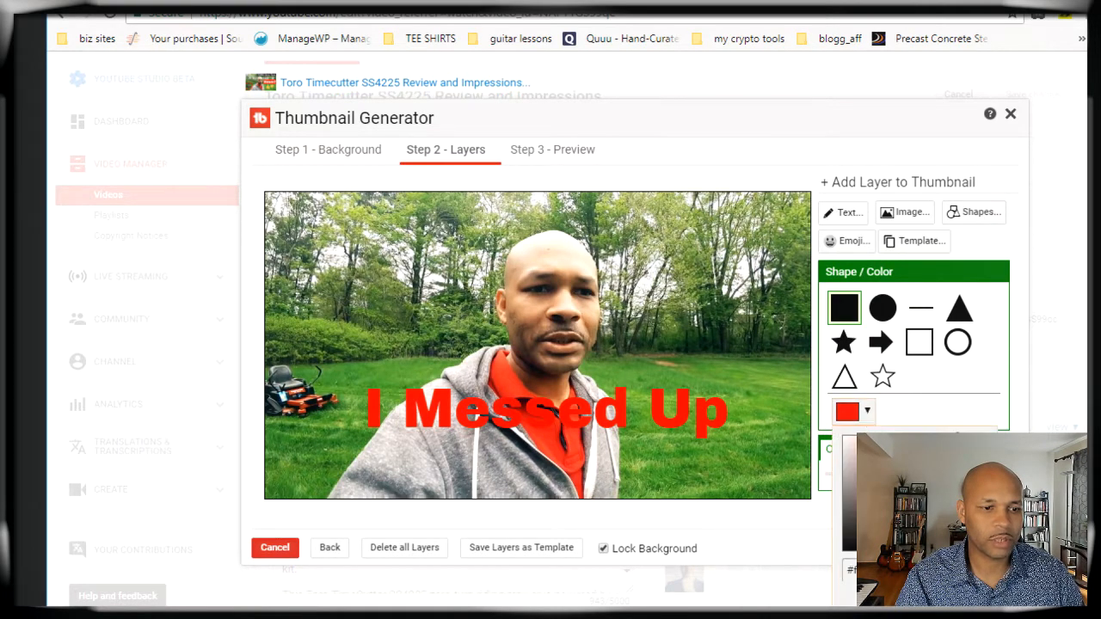
pyautogui.moveTo(854, 543); pyautogui.dragTo(835, 425)
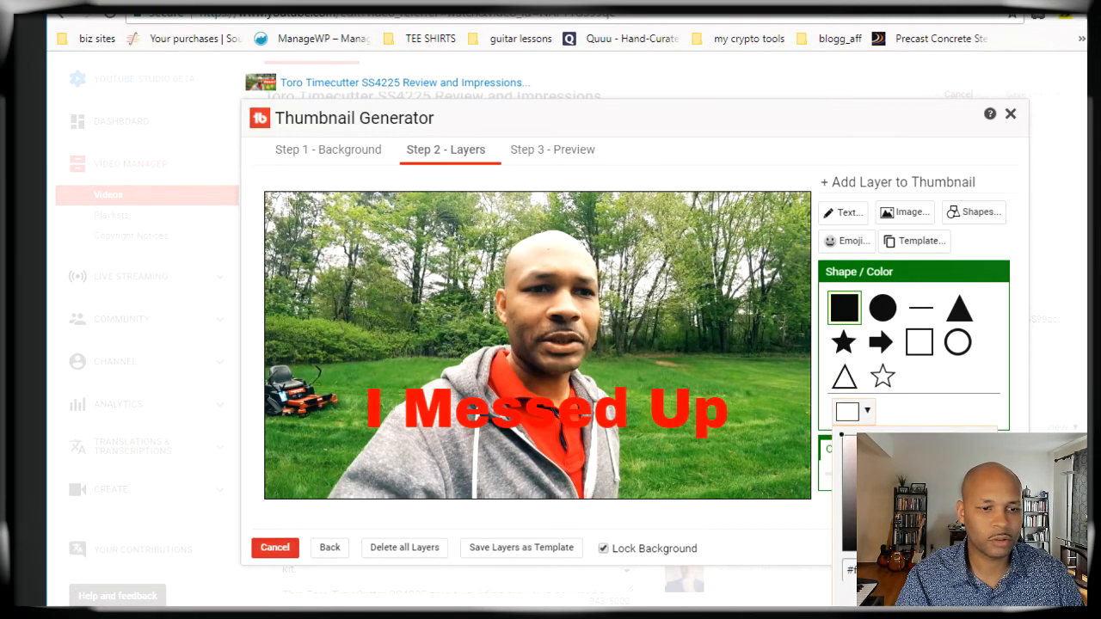
pyautogui.click(970, 593)
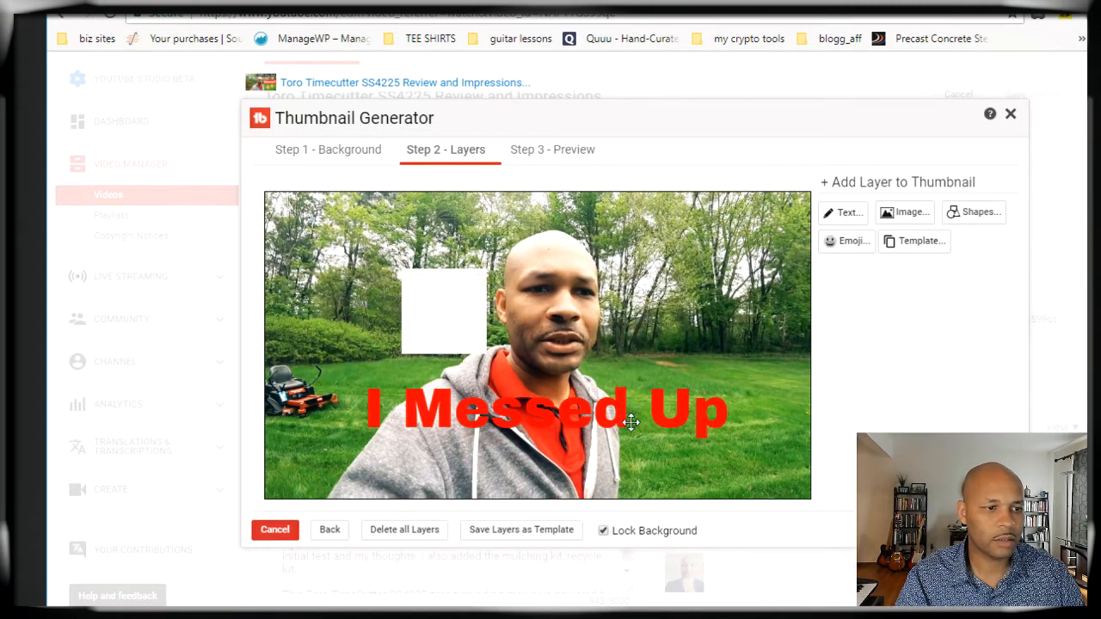
# Stretch the white square into a wide banner across the "I Messed Up" text and send it behind the text
pyautogui.moveTo(452, 302); pyautogui.dragTo(396, 438)
pyautogui.moveTo(439, 408); pyautogui.dragTo(760, 418)
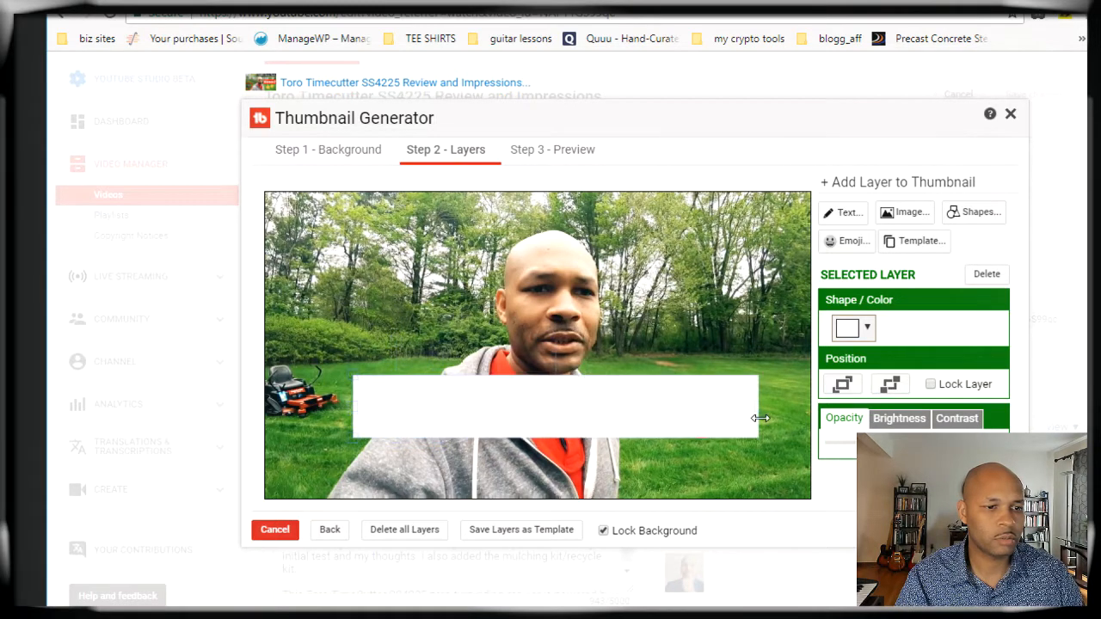
pyautogui.click(717, 413)
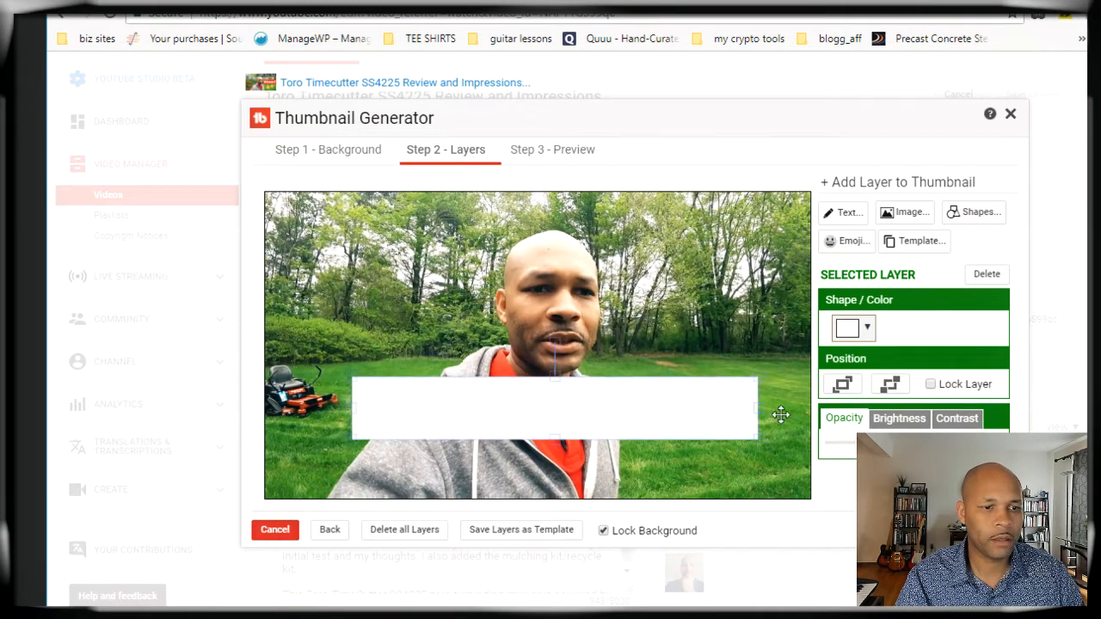
pyautogui.click(890, 385)
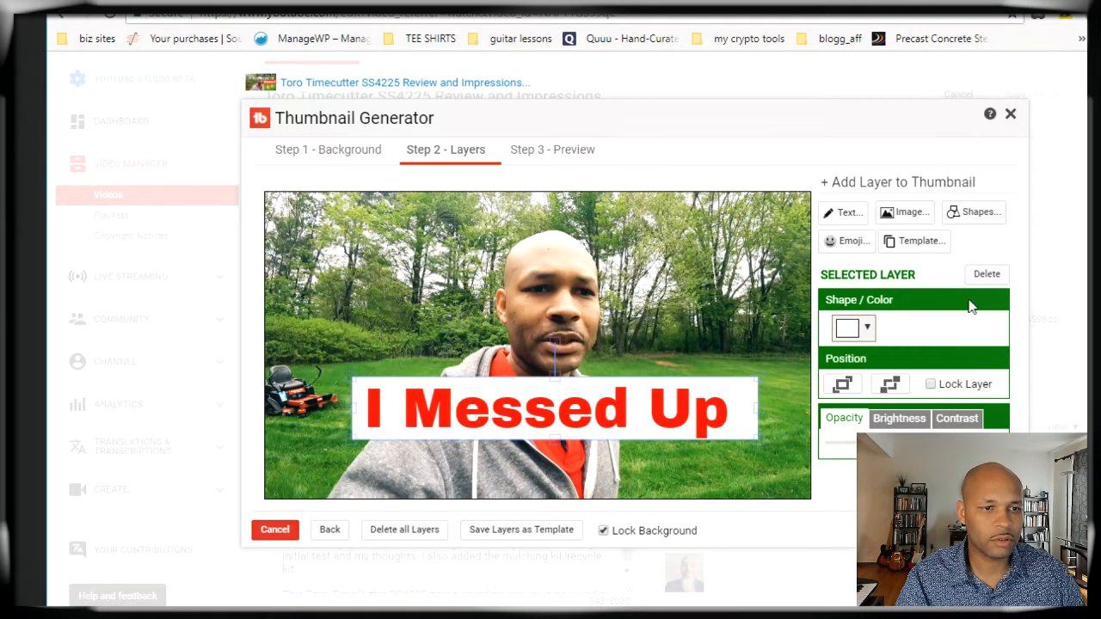
# Nudge the red "I Messed Up" text slightly upward and copy its wording into a new black text layer
pyautogui.moveTo(713, 404)
pyautogui.mouseDown()
pyautogui.moveTo(693, 400)
pyautogui.moveTo(705, 402)
pyautogui.mouseUp()
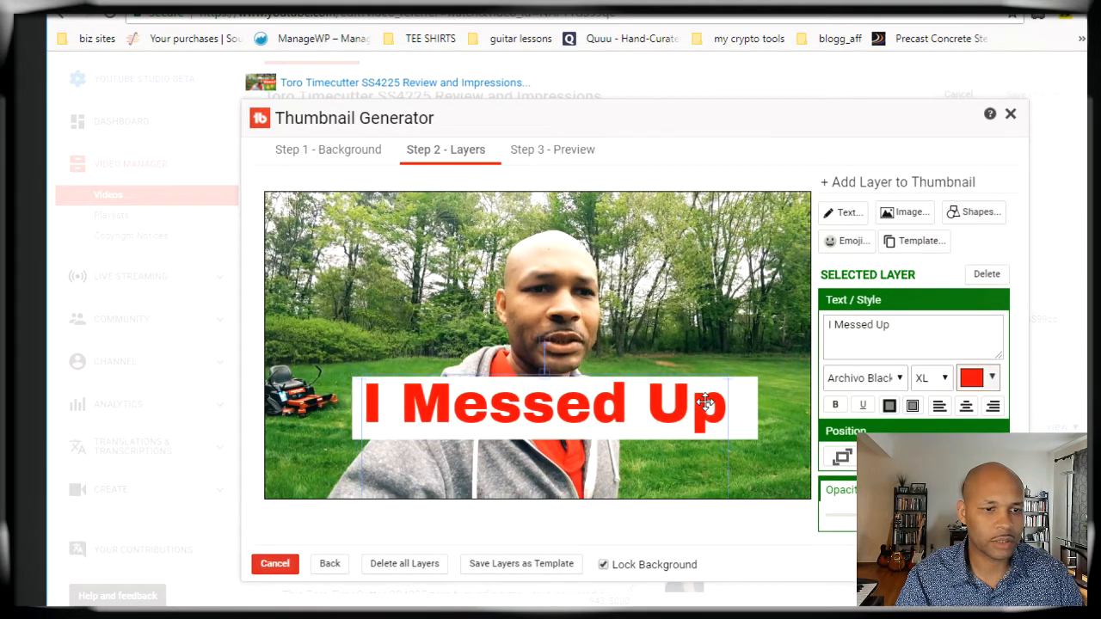
pyautogui.moveTo(893, 325); pyautogui.dragTo(838, 322)
pyautogui.hotkey('ctrl', 'c')
pyautogui.rightClick(860, 317)
pyautogui.click(878, 351)
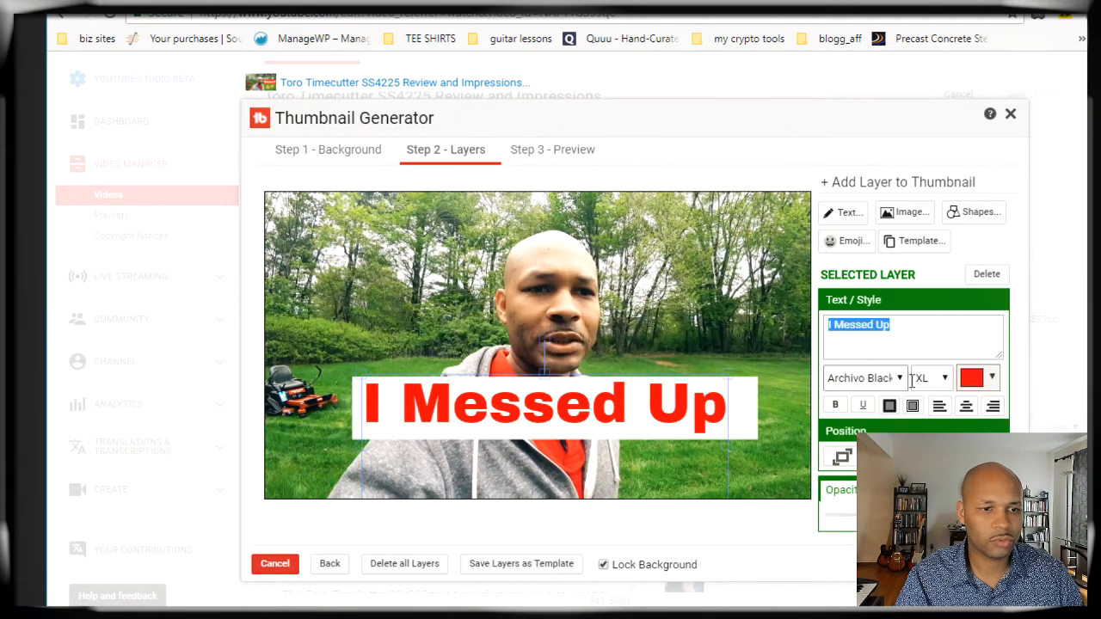
pyautogui.click(846, 215)
pyautogui.rightClick(910, 294)
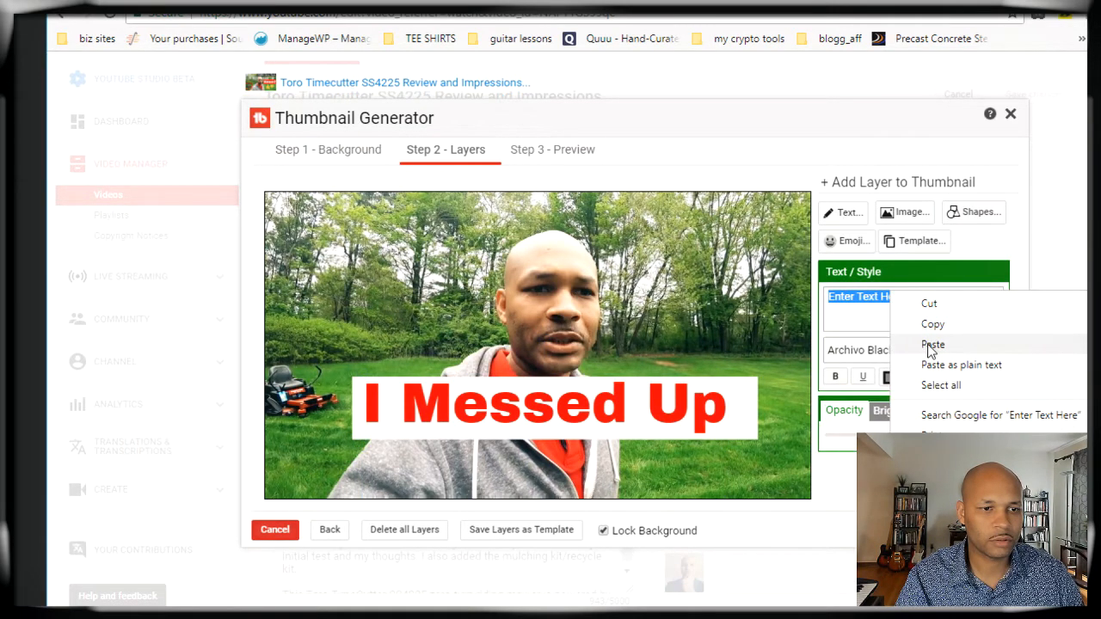
pyautogui.click(933, 344)
pyautogui.click(992, 349)
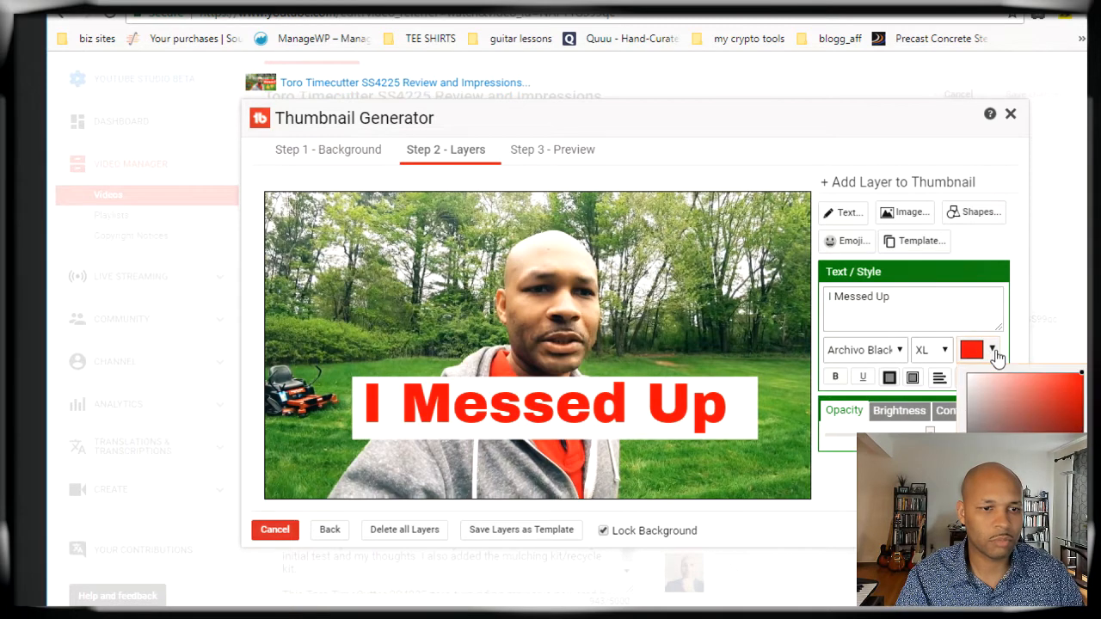
pyautogui.click(1067, 521)
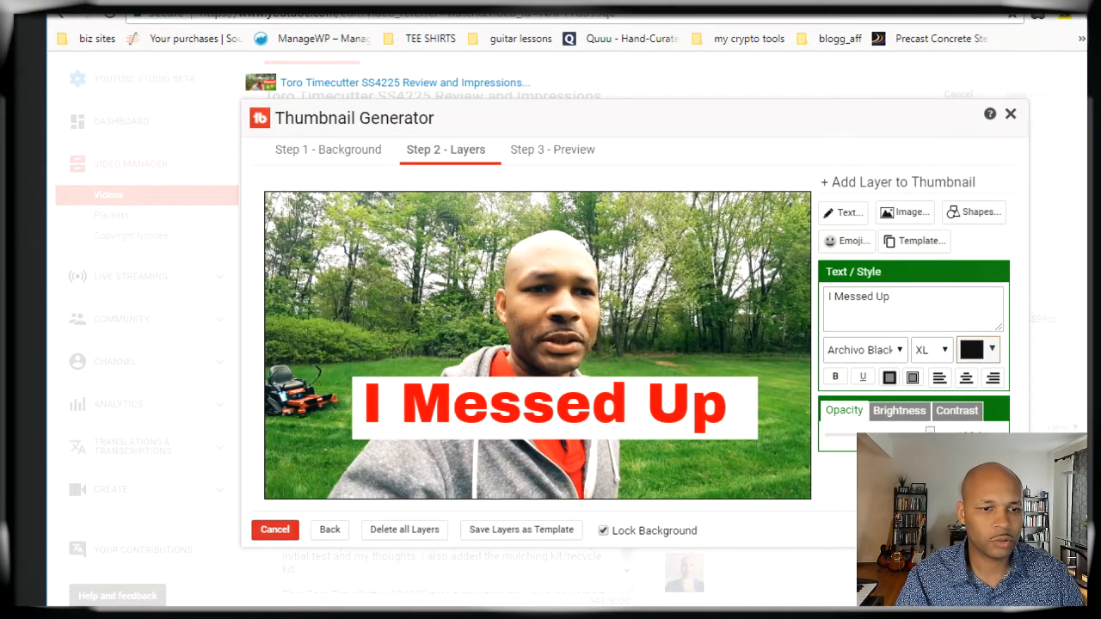
pyautogui.click(977, 472)
# Move the black "I Messed Up" text over the red copy and resize it to match, offset slightly down and to the right
pyautogui.moveTo(562, 255); pyautogui.dragTo(594, 385)
pyautogui.moveTo(748, 401)
pyautogui.mouseDown()
pyautogui.moveTo(727, 404)
pyautogui.moveTo(750, 412)
pyautogui.moveTo(725, 405)
pyautogui.moveTo(740, 411)
pyautogui.mouseUp()
pyautogui.moveTo(308, 413); pyautogui.dragTo(360, 413)
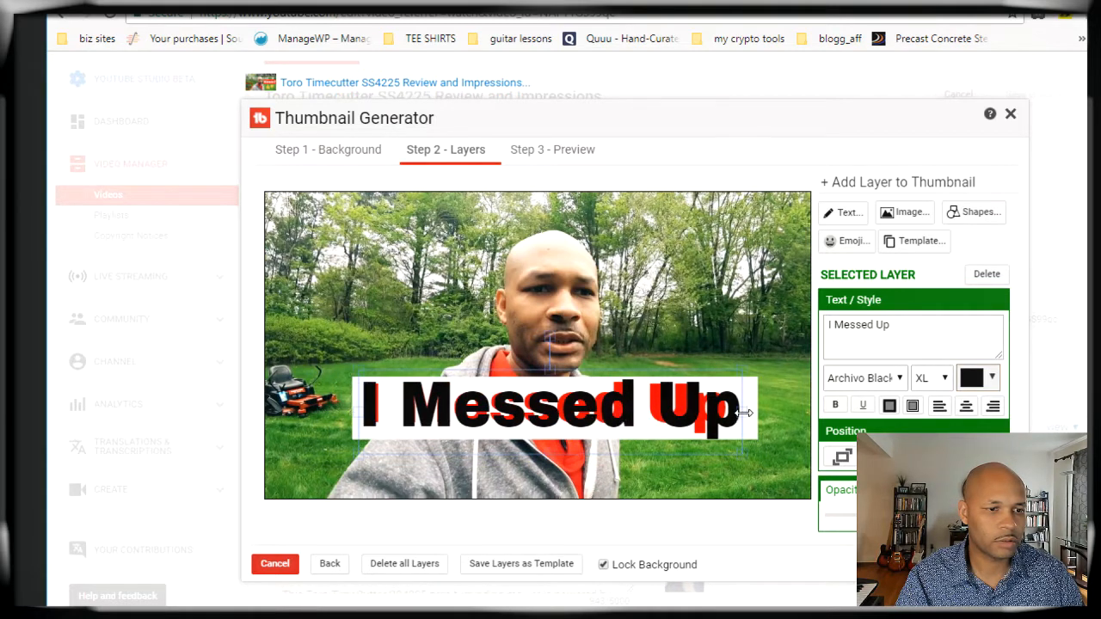
pyautogui.moveTo(745, 416); pyautogui.dragTo(730, 411)
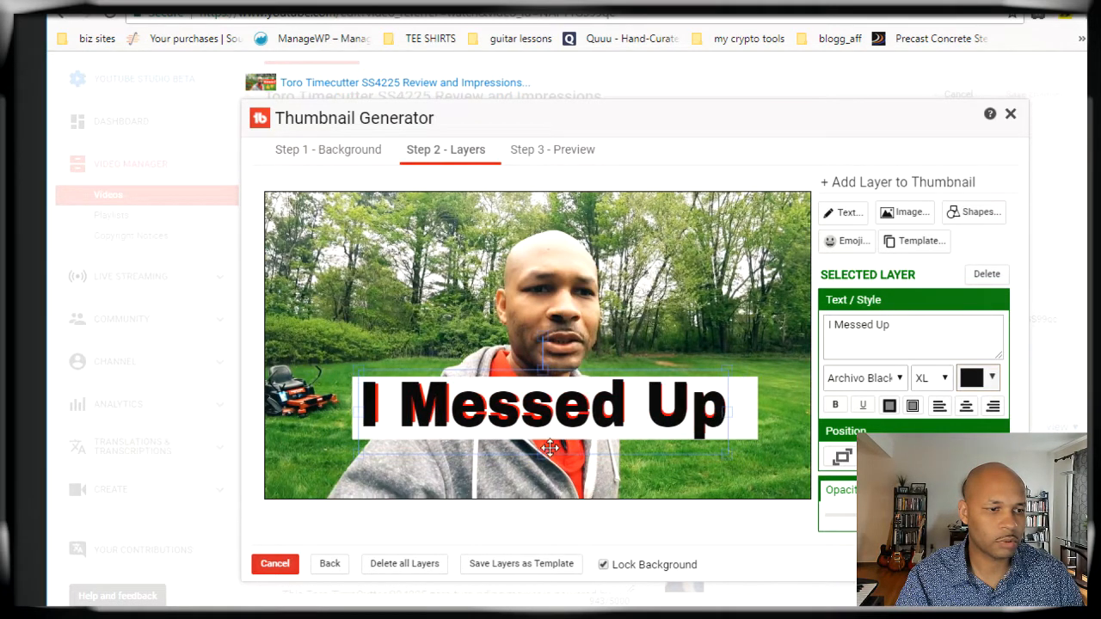
pyautogui.moveTo(547, 395); pyautogui.dragTo(552, 397)
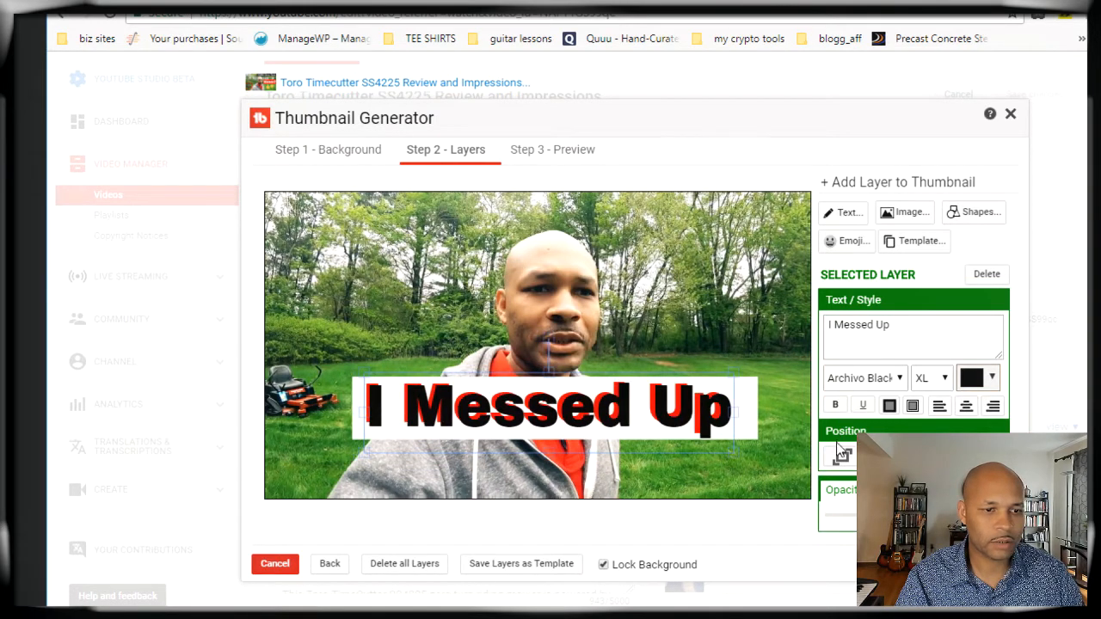
# Send the black text behind the red text, and place the white banner behind both as the backmost layer
pyautogui.click(890, 457)
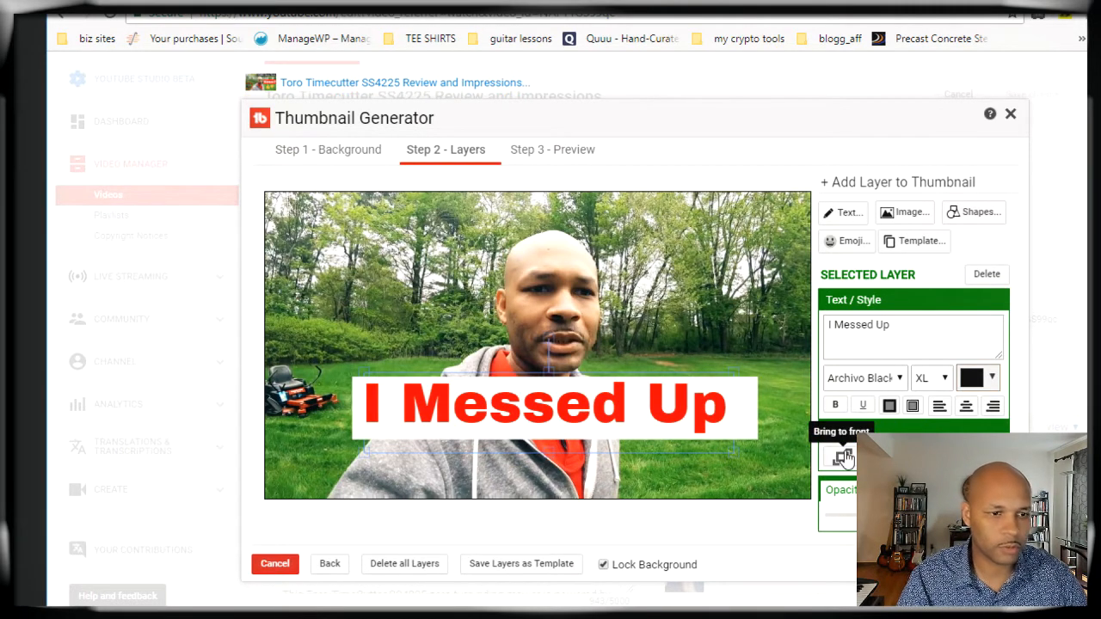
pyautogui.click(842, 456)
pyautogui.click(890, 457)
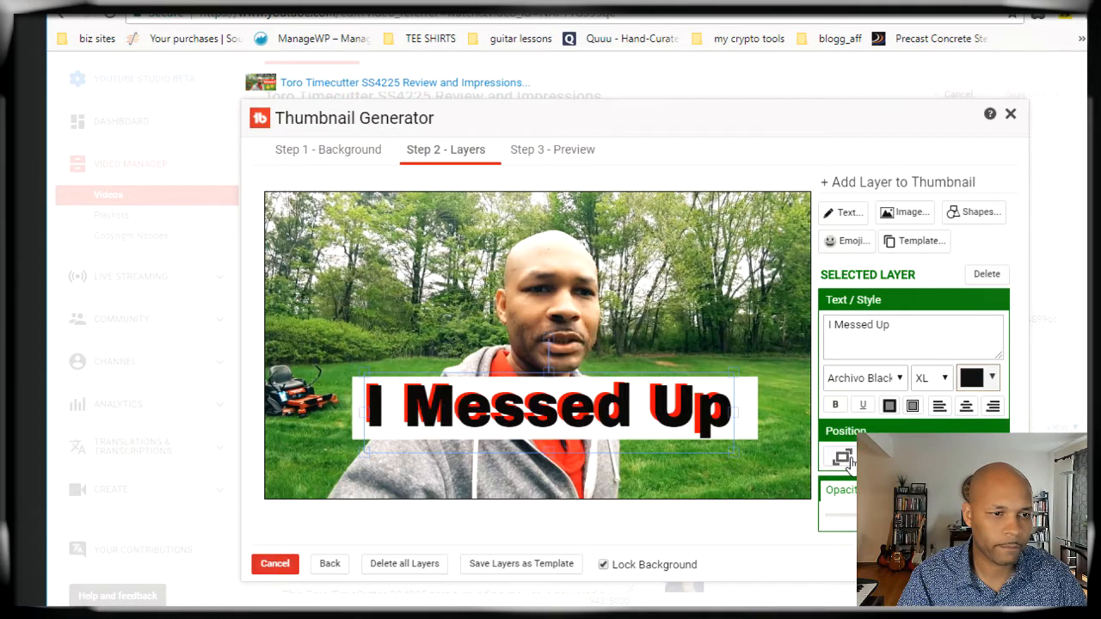
pyautogui.click(872, 460)
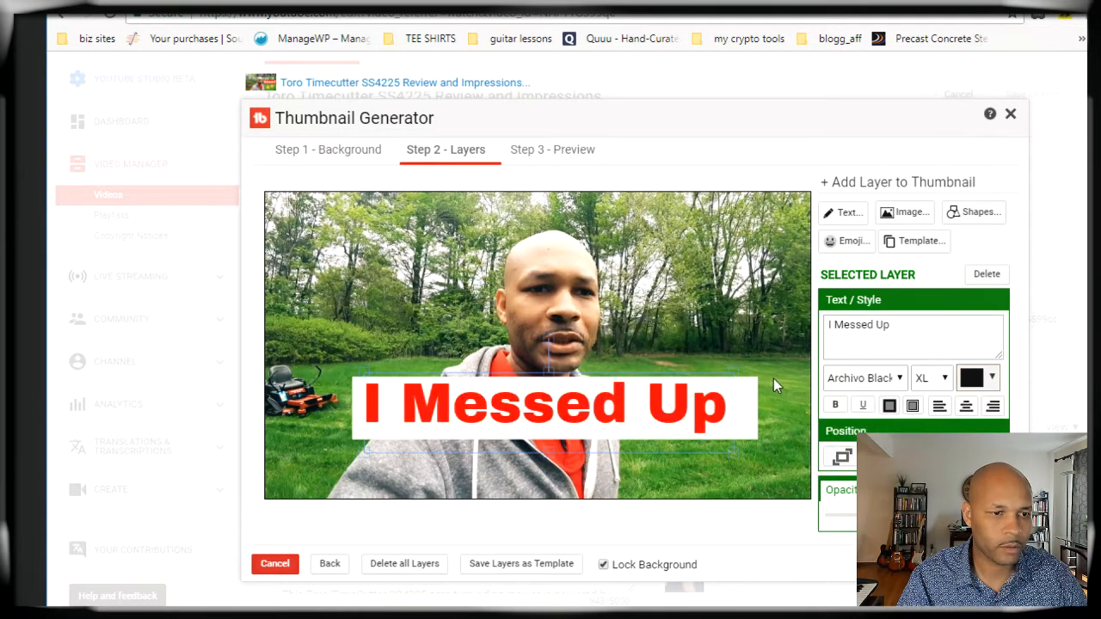
pyautogui.click(757, 387)
pyautogui.click(886, 387)
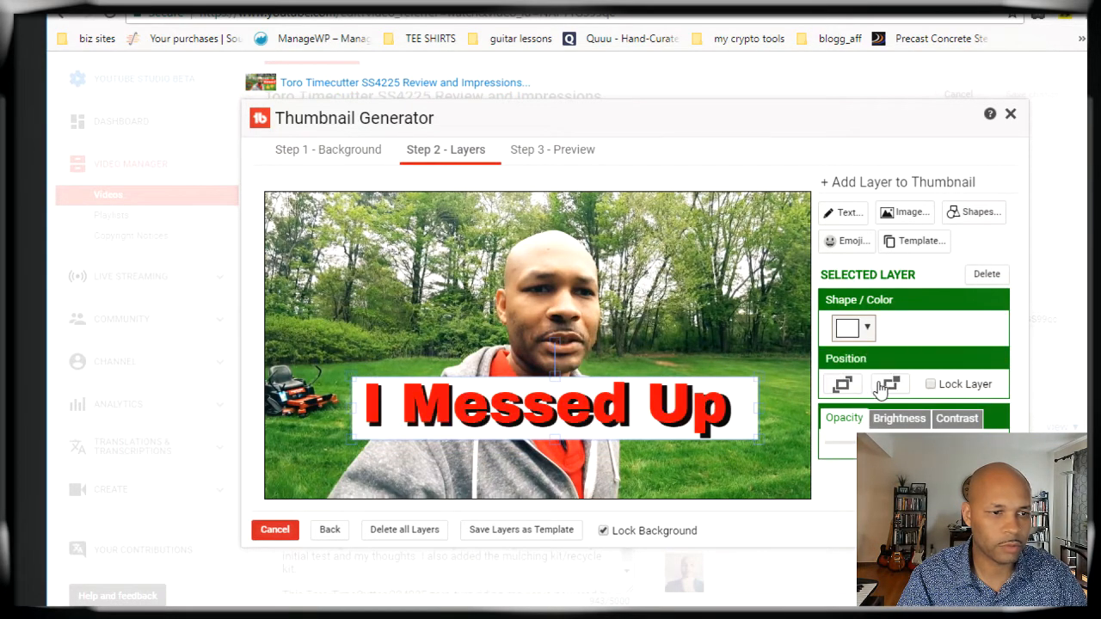
# Nudge the red "I Messed Up" text down and to the right to tighten its black shadow
pyautogui.click(797, 399)
pyautogui.click(658, 403)
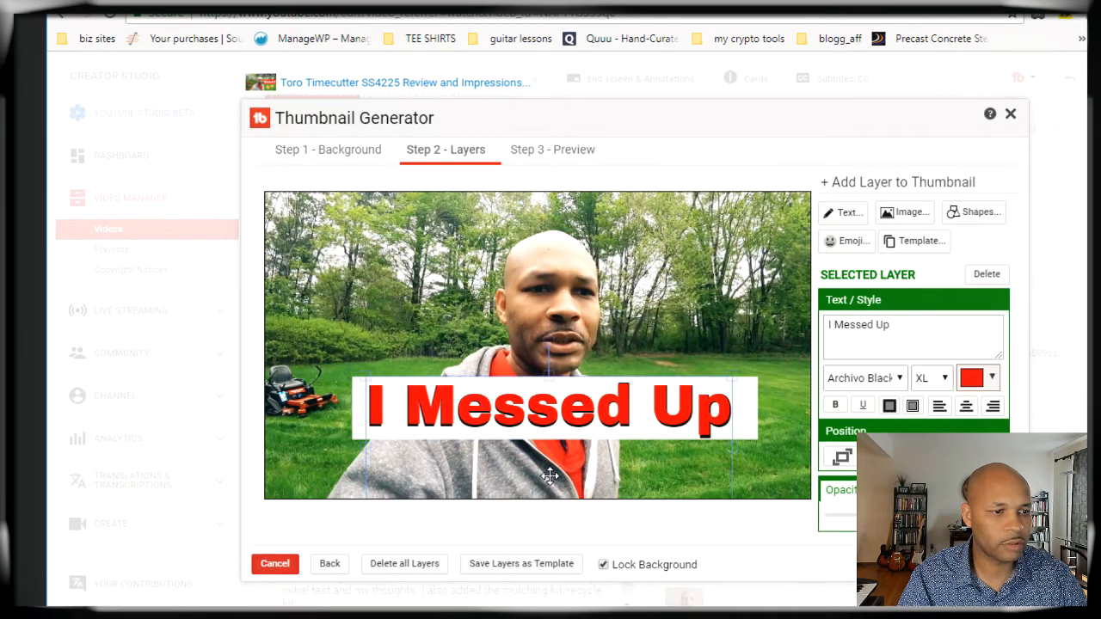
pyautogui.click(793, 460)
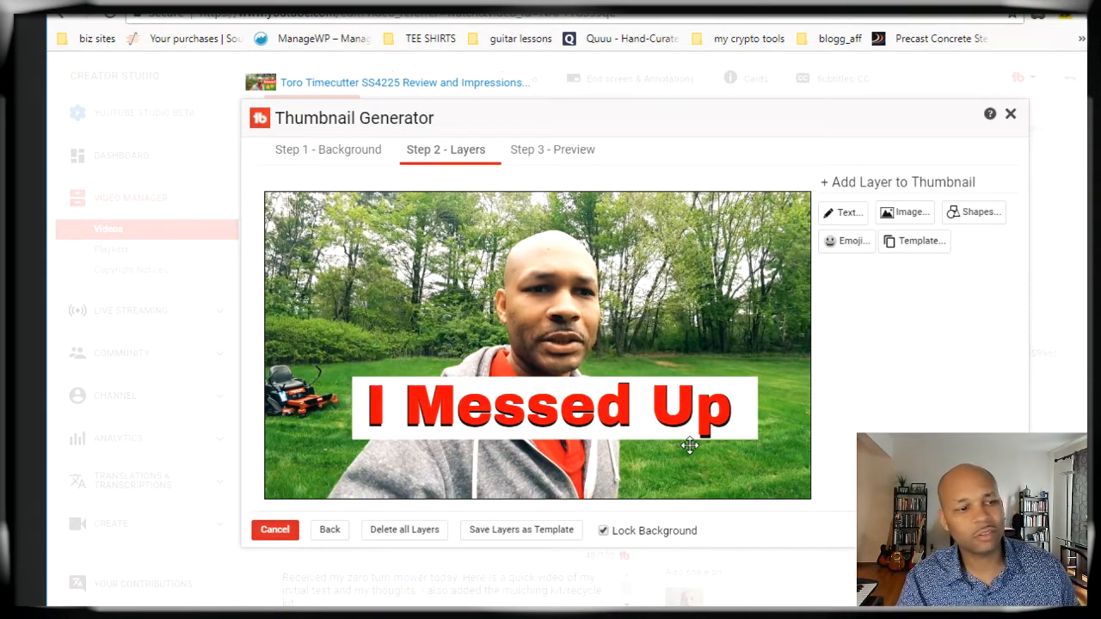
# Add a solid square shape in black to the thumbnail
pyautogui.click(747, 385)
pyautogui.click(758, 454)
pyautogui.click(754, 437)
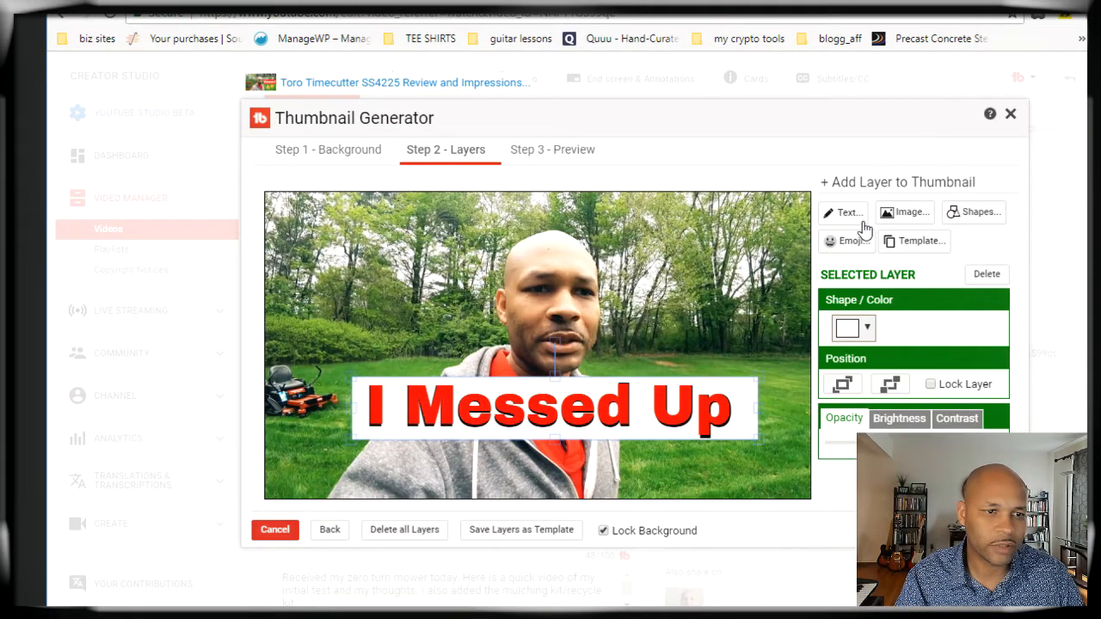
pyautogui.click(964, 218)
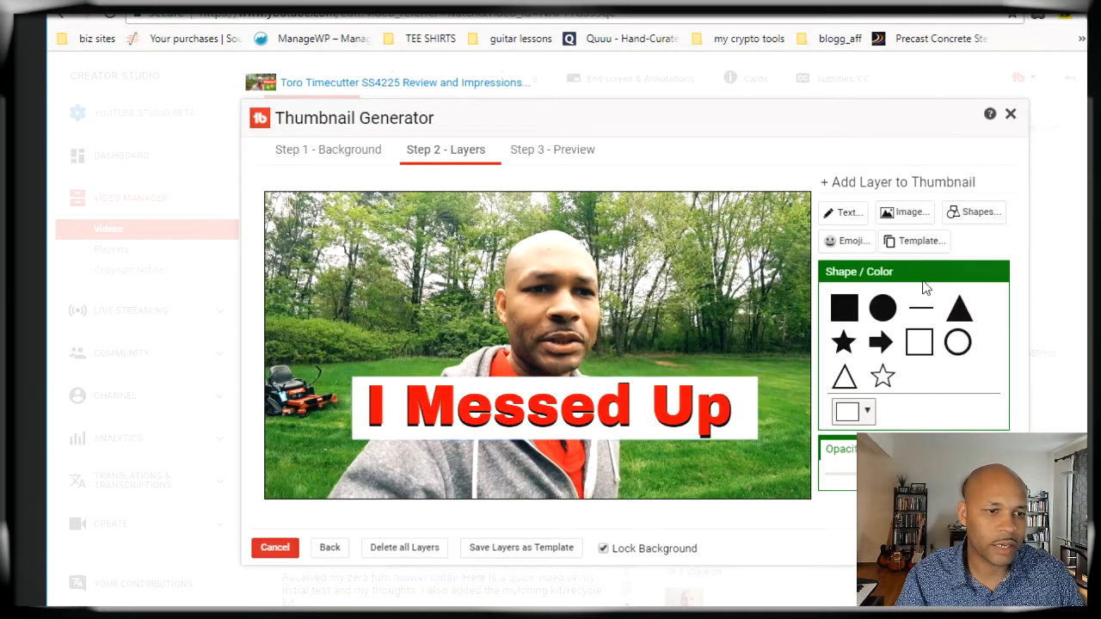
pyautogui.doubleClick(891, 451)
pyautogui.click(868, 419)
pyautogui.click(850, 549)
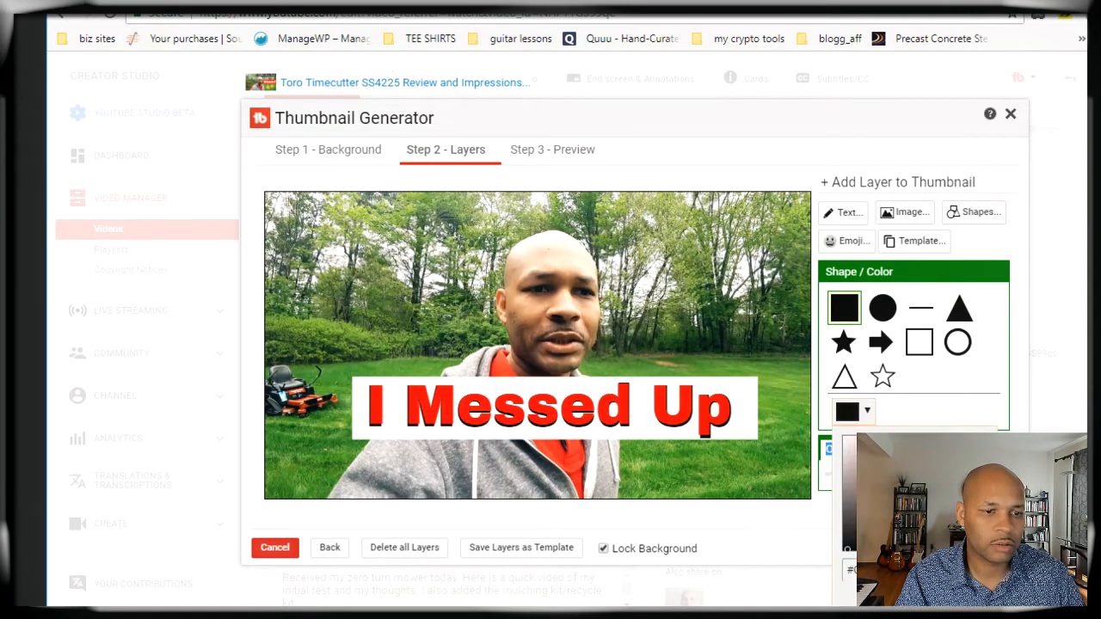
pyautogui.click(977, 383)
pyautogui.click(972, 510)
# Stretch the black square into a drop shadow offset below and right of the white banner, and send it to the back
pyautogui.moveTo(446, 321); pyautogui.dragTo(398, 408)
pyautogui.moveTo(397, 364); pyautogui.dragTo(764, 417)
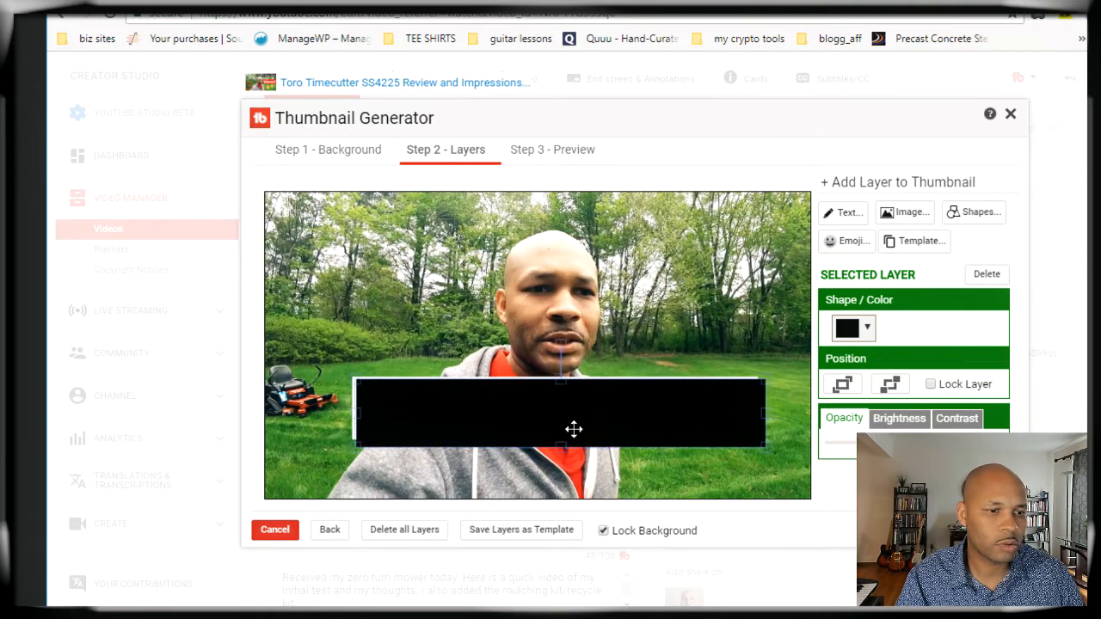
pyautogui.click(893, 389)
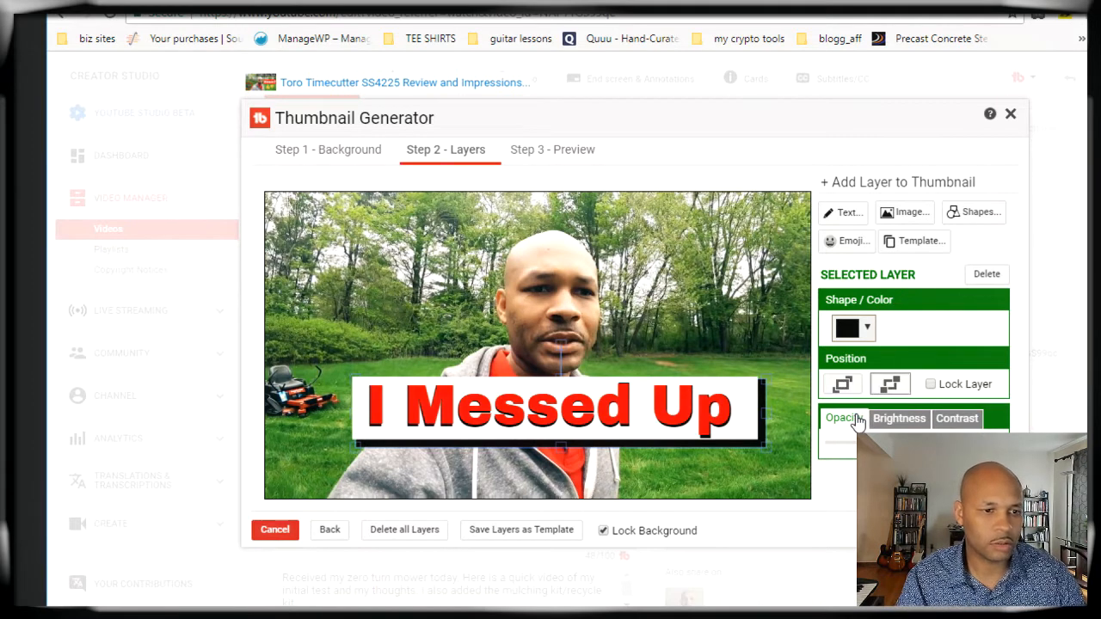
pyautogui.click(750, 441)
pyautogui.moveTo(748, 446); pyautogui.dragTo(750, 445)
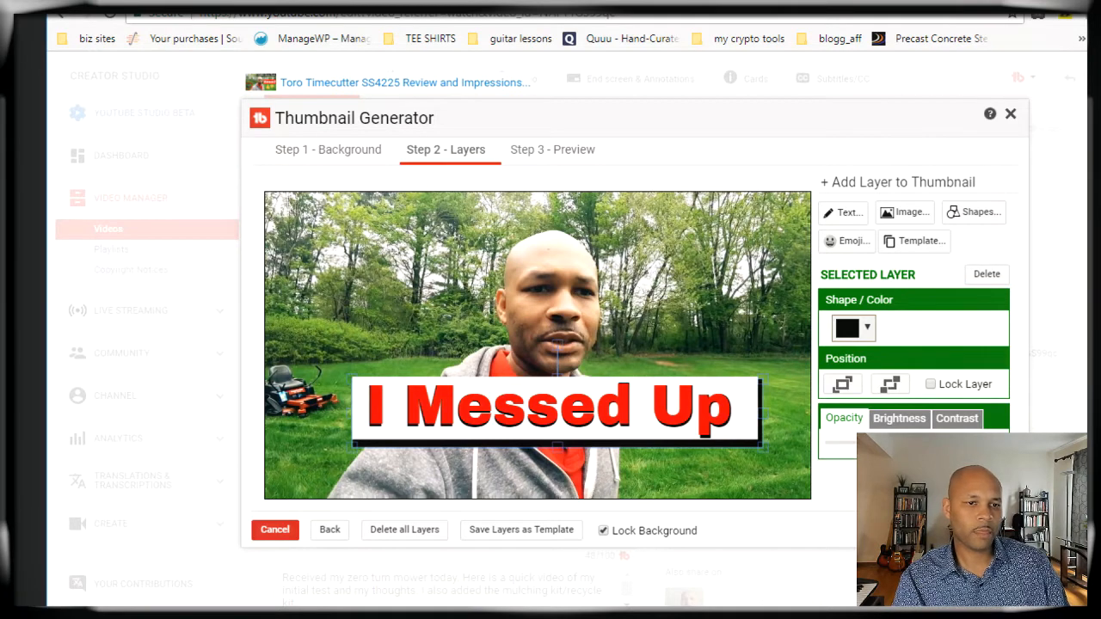
# Add the tilted laughing-with-tears emoji, place it to the right of the man's face, and rotate it upright
pyautogui.click(848, 242)
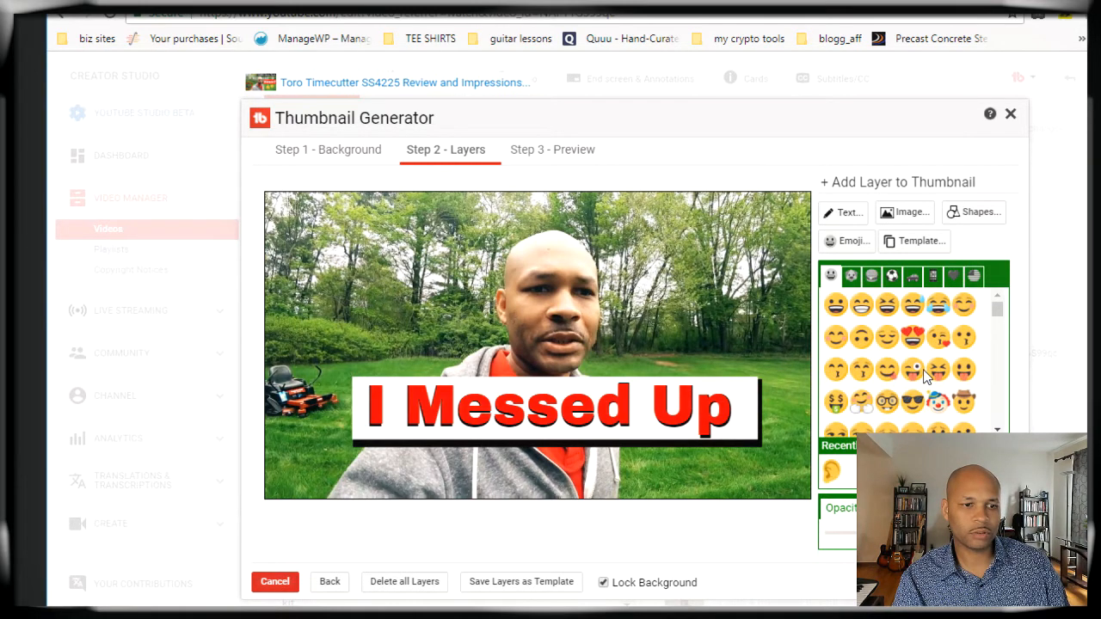
pyautogui.click(869, 342)
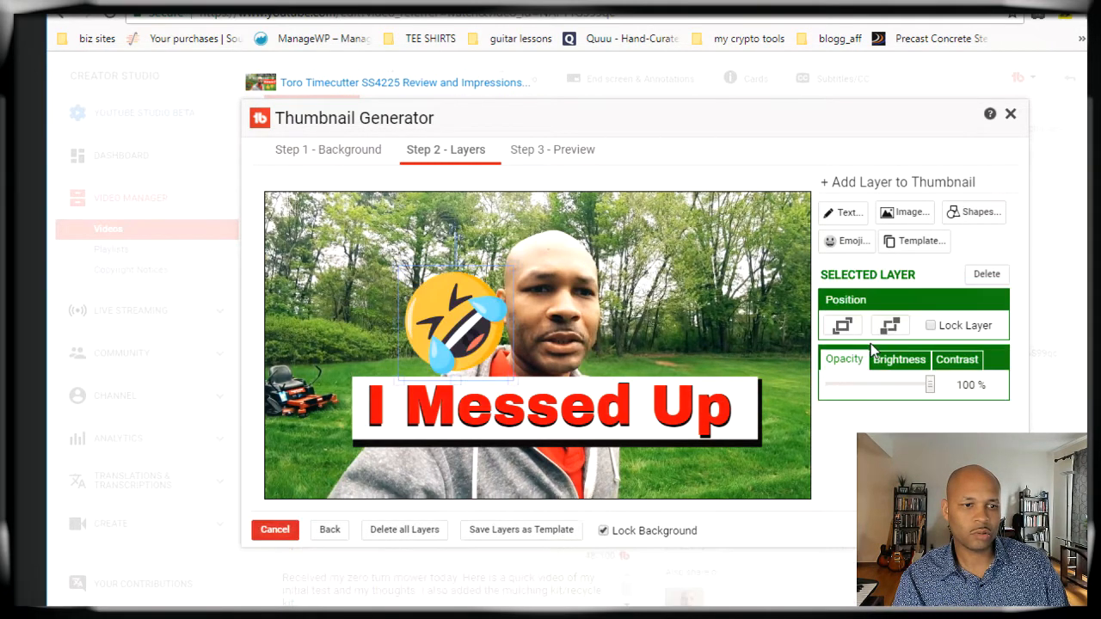
pyautogui.moveTo(462, 321); pyautogui.dragTo(397, 291)
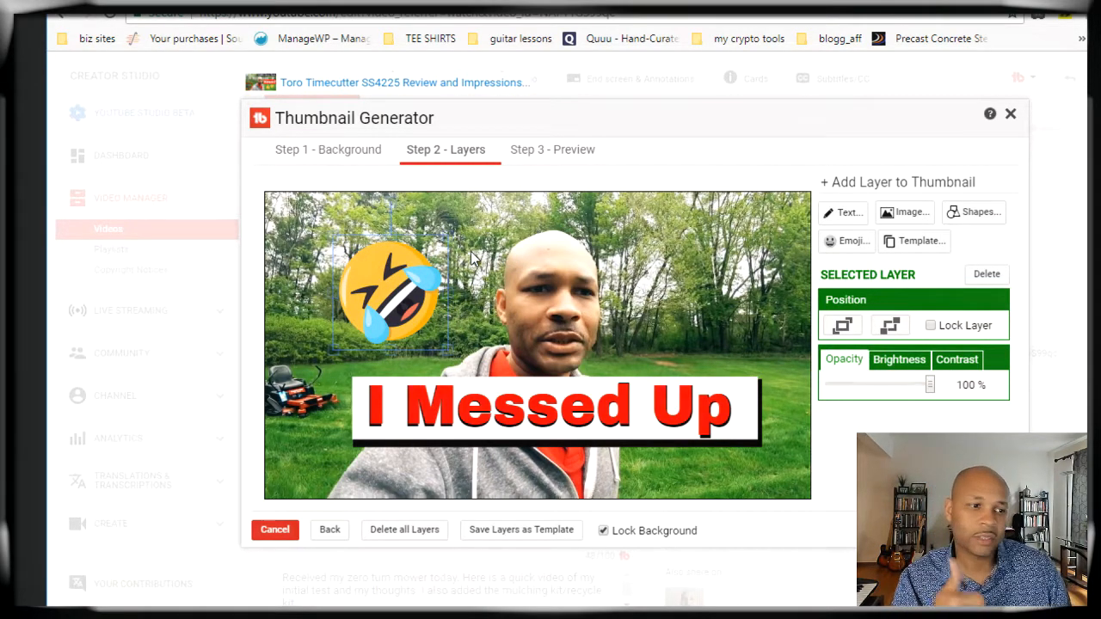
pyautogui.moveTo(370, 284); pyautogui.dragTo(665, 289)
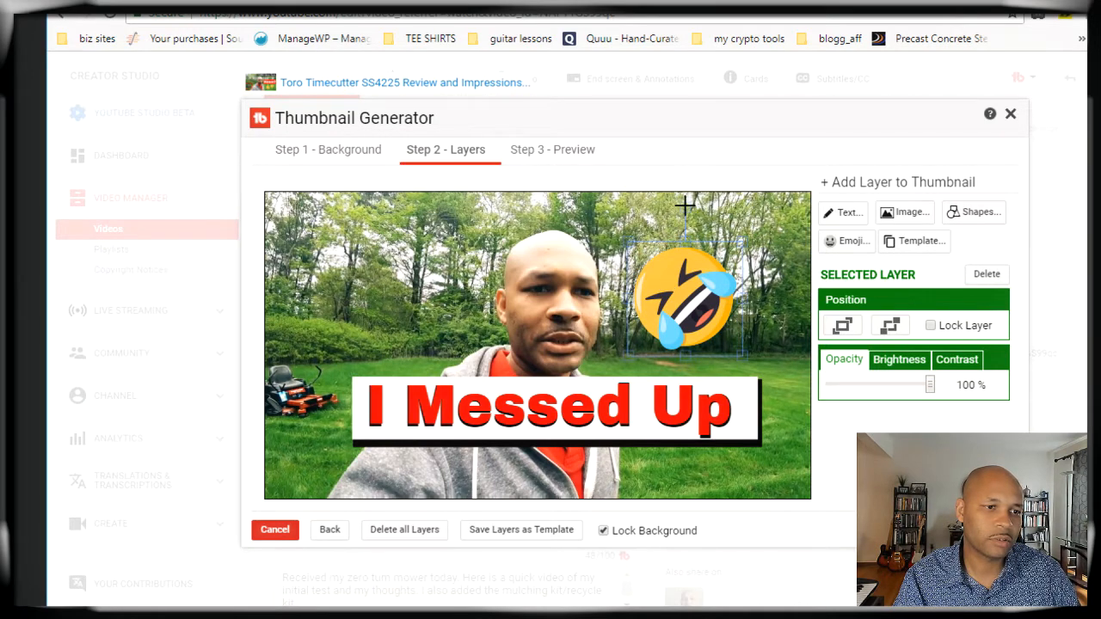
pyautogui.moveTo(684, 204); pyautogui.dragTo(763, 249)
pyautogui.moveTo(698, 293)
pyautogui.mouseDown()
pyautogui.moveTo(709, 275)
pyautogui.moveTo(709, 295)
pyautogui.moveTo(716, 287)
pyautogui.mouseUp()
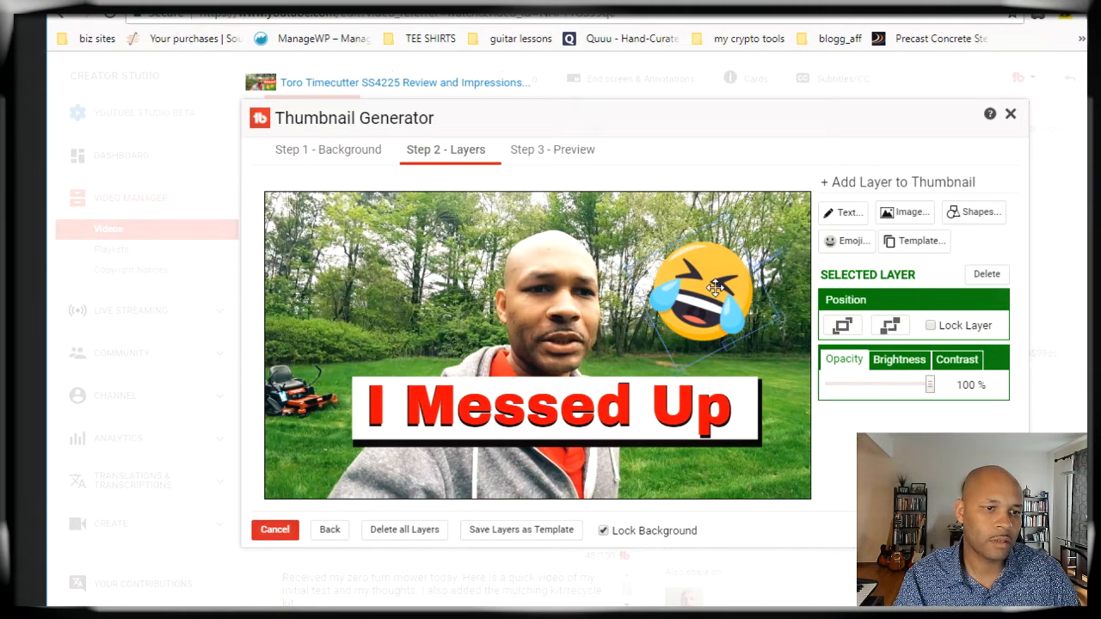
# Add a red arrow shape to the upper-left part of the photo, above the mower
pyautogui.click(974, 215)
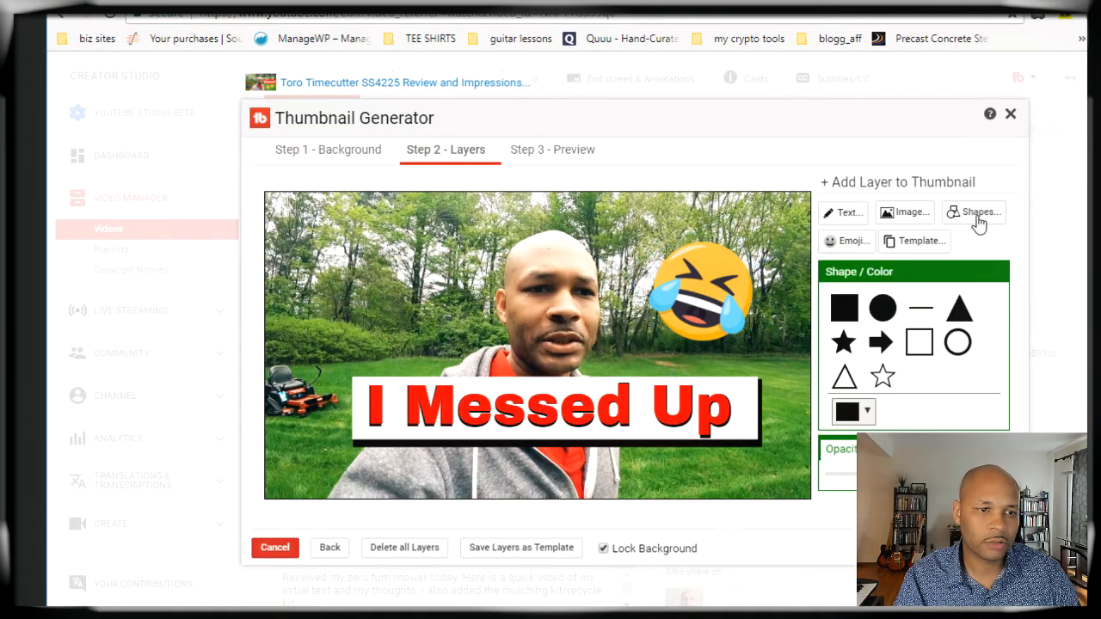
pyautogui.click(883, 345)
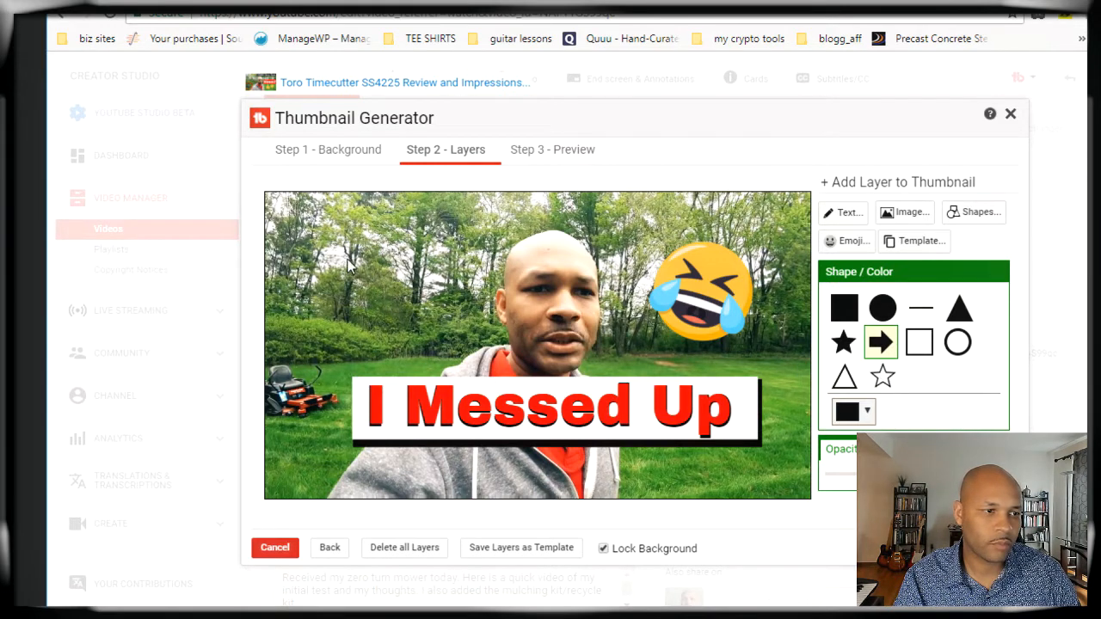
pyautogui.click(867, 413)
pyautogui.moveTo(895, 481); pyautogui.dragTo(958, 435)
pyautogui.click(970, 374)
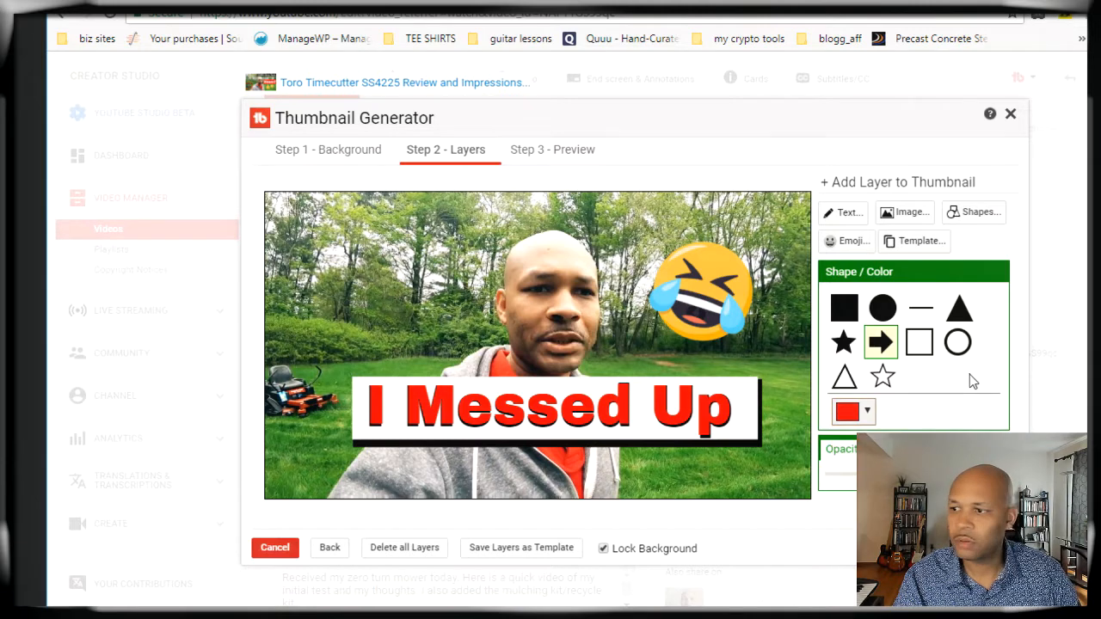
pyautogui.moveTo(278, 227); pyautogui.dragTo(363, 297)
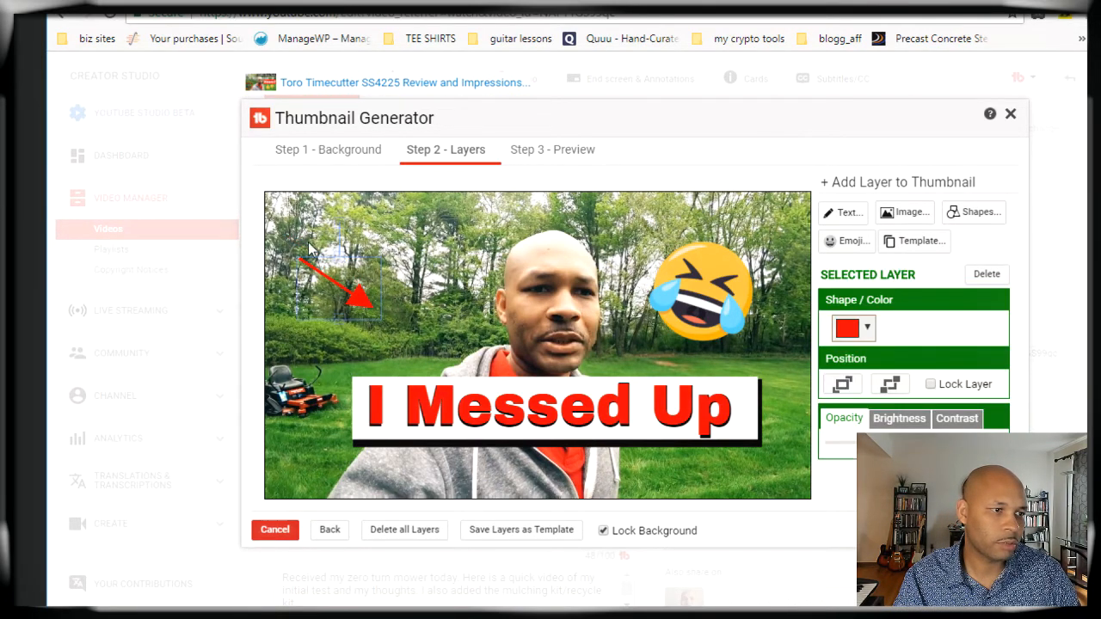
# Rotate the red arrow so it points down and to the left, and place it just above the orange mower
pyautogui.moveTo(340, 225); pyautogui.dragTo(436, 310)
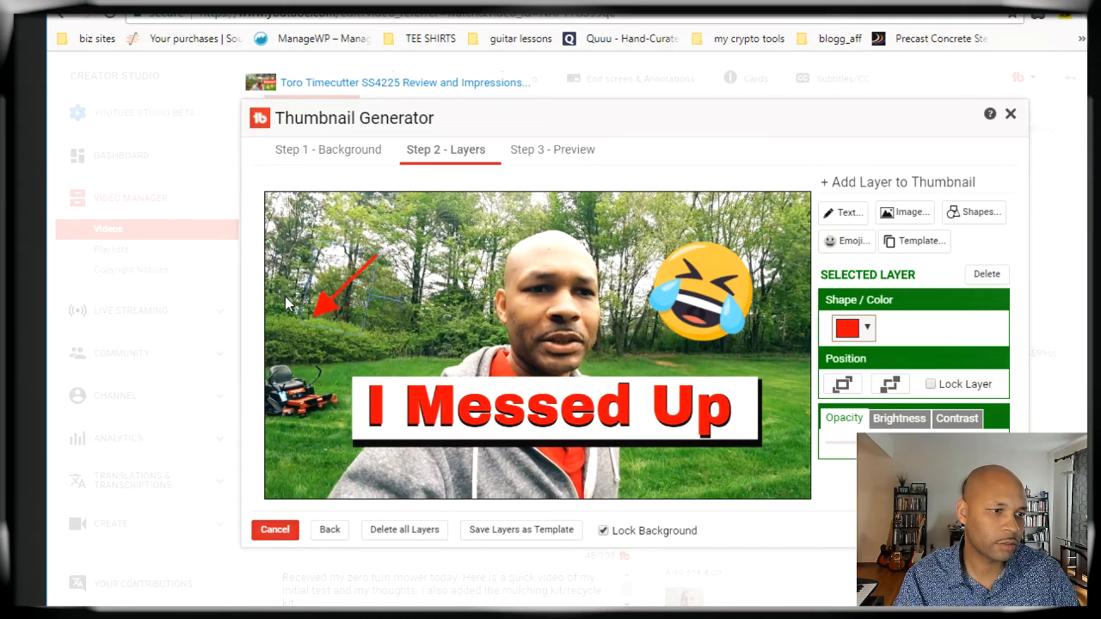
pyautogui.moveTo(320, 301); pyautogui.dragTo(317, 338)
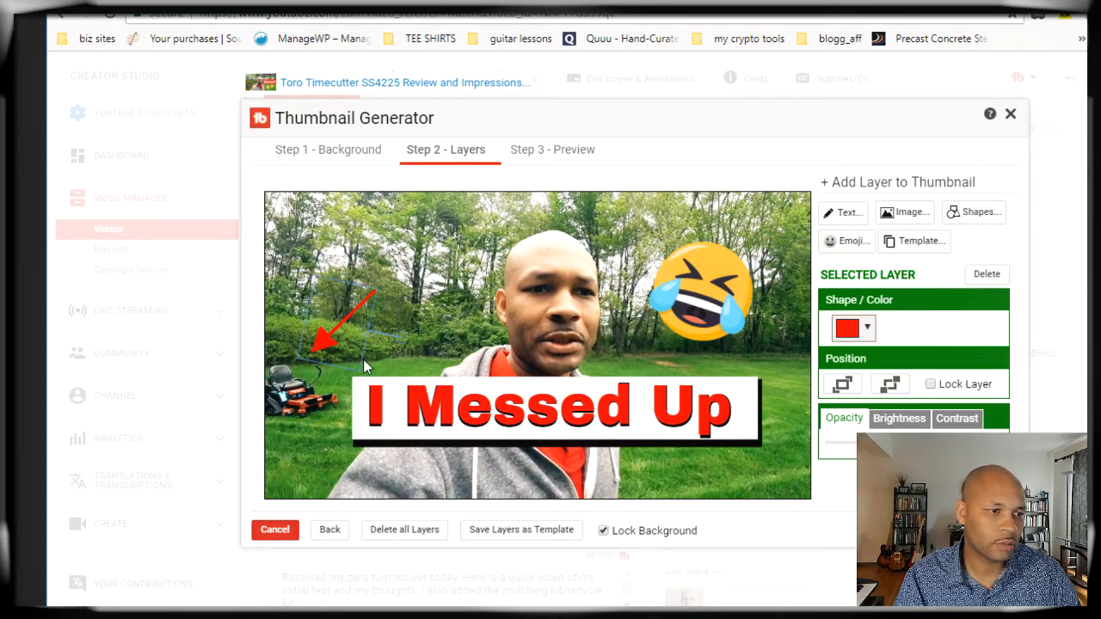
pyautogui.moveTo(377, 290)
pyautogui.mouseDown()
pyautogui.moveTo(431, 263)
pyautogui.moveTo(386, 283)
pyautogui.mouseUp()
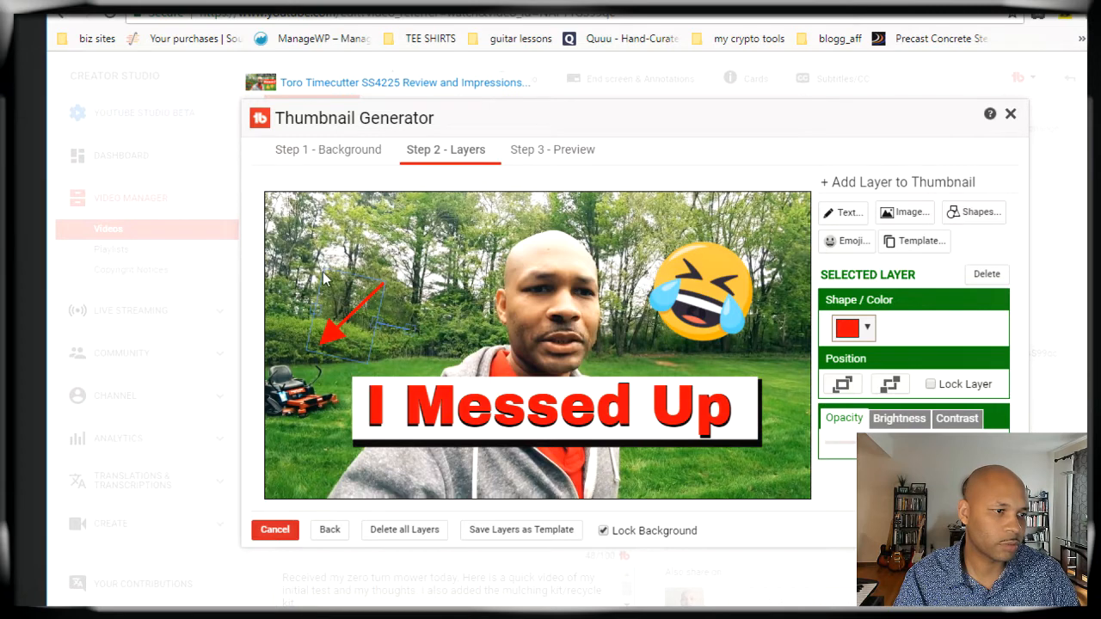
pyautogui.moveTo(332, 302); pyautogui.dragTo(318, 299)
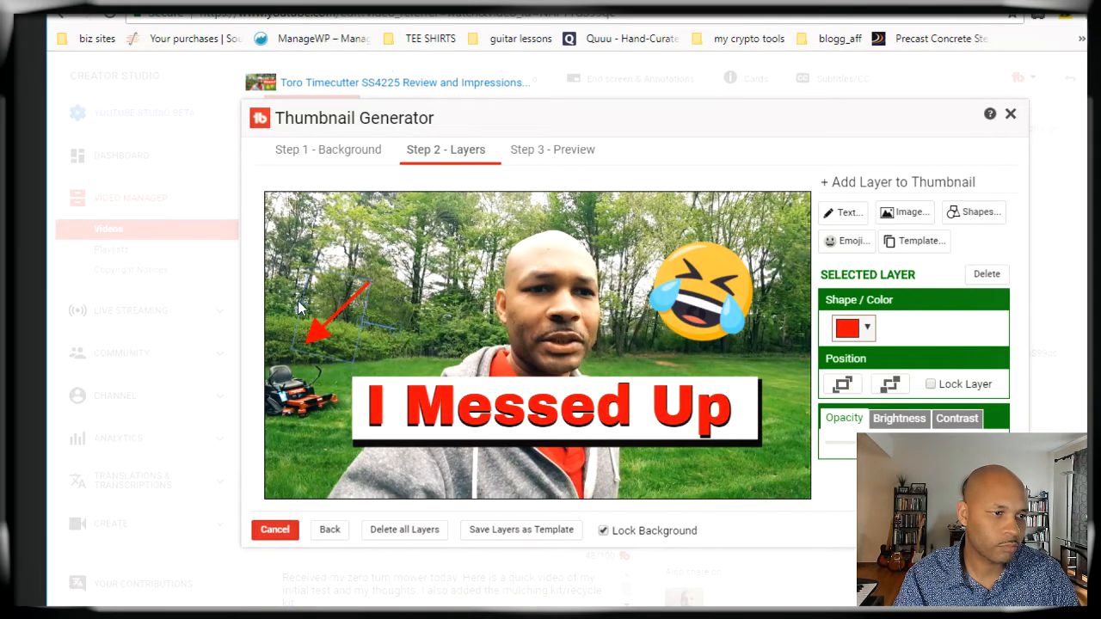
pyautogui.click(449, 333)
pyautogui.click(317, 334)
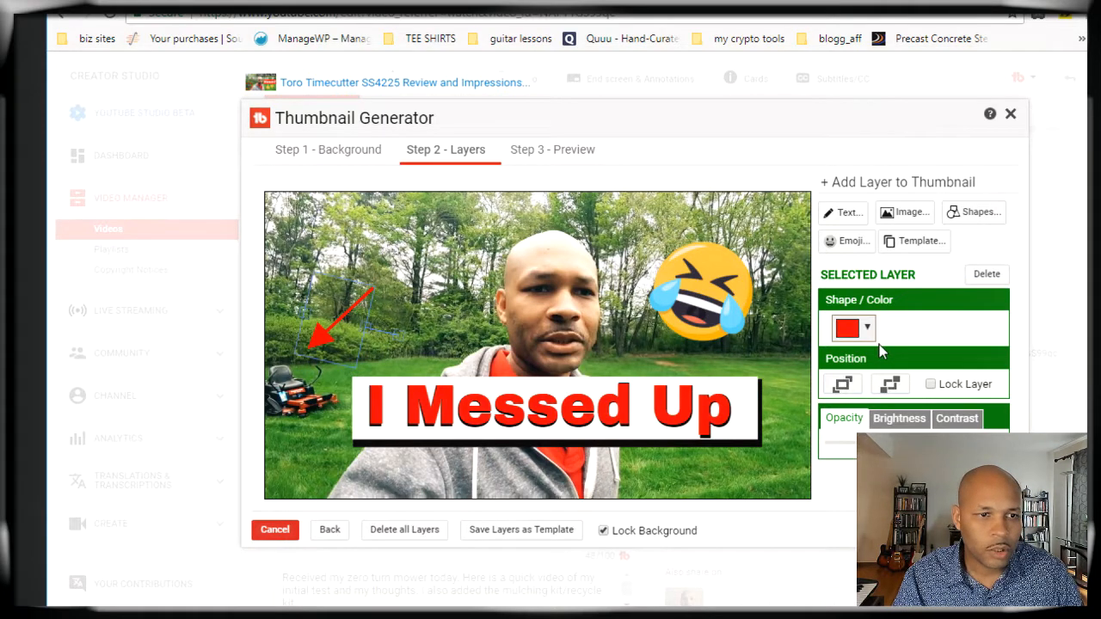
# Add a red outlined square and stretch it into a frame around the edges of the whole thumbnail
pyautogui.click(975, 215)
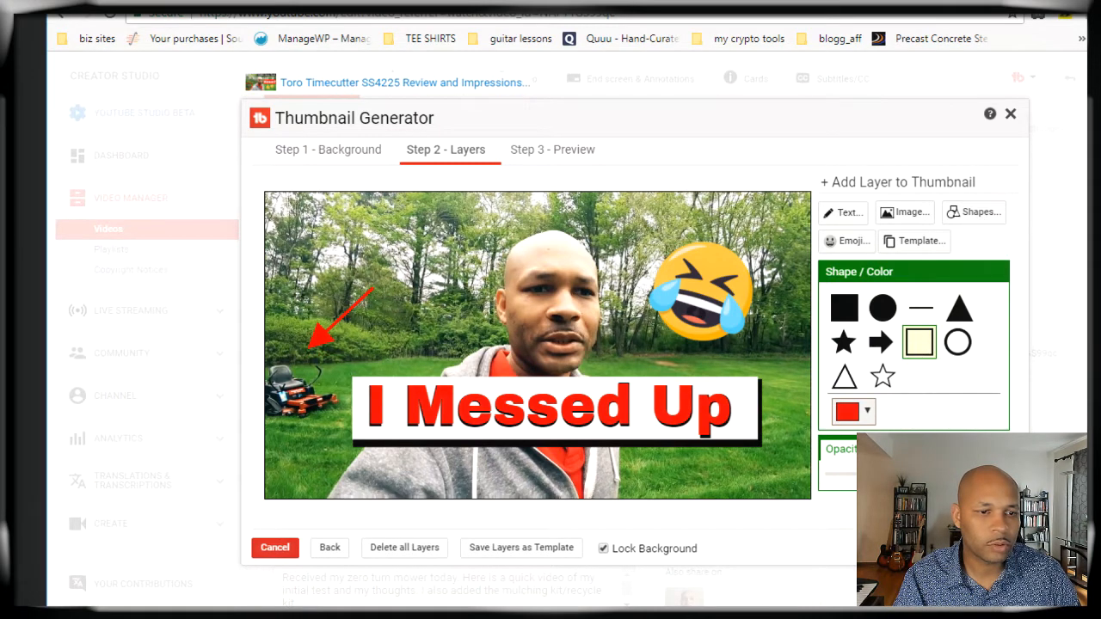
pyautogui.click(919, 342)
pyautogui.moveTo(404, 267); pyautogui.dragTo(264, 205)
pyautogui.moveTo(421, 272); pyautogui.dragTo(826, 301)
pyautogui.moveTo(551, 351); pyautogui.dragTo(532, 507)
pyautogui.moveTo(282, 344); pyautogui.dragTo(253, 336)
pyautogui.moveTo(792, 354); pyautogui.dragTo(817, 353)
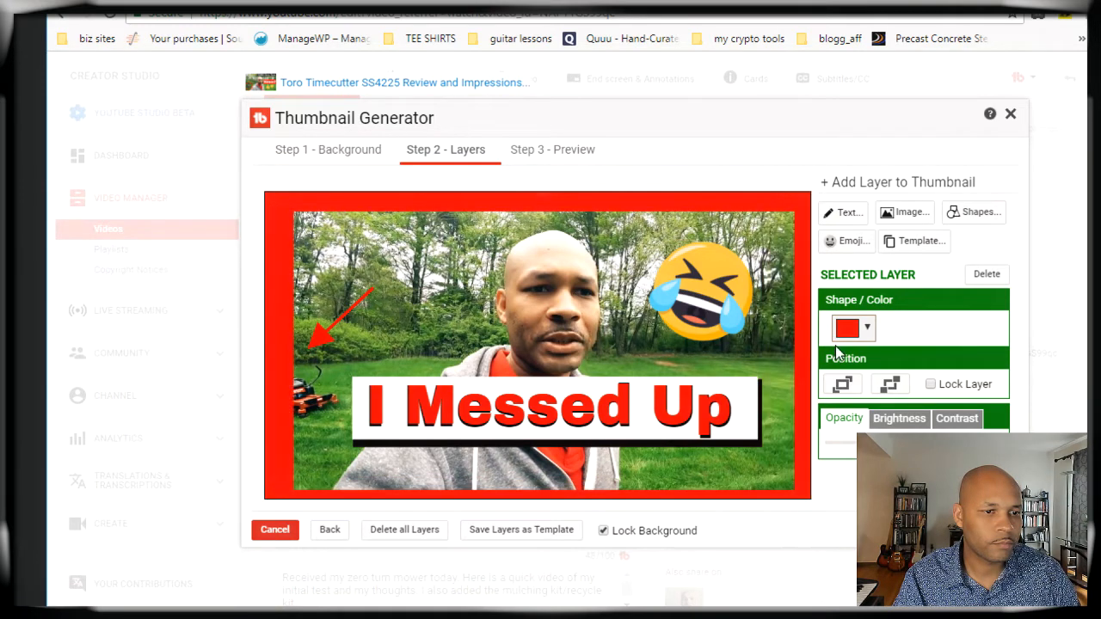
pyautogui.moveTo(280, 352); pyautogui.dragTo(245, 295)
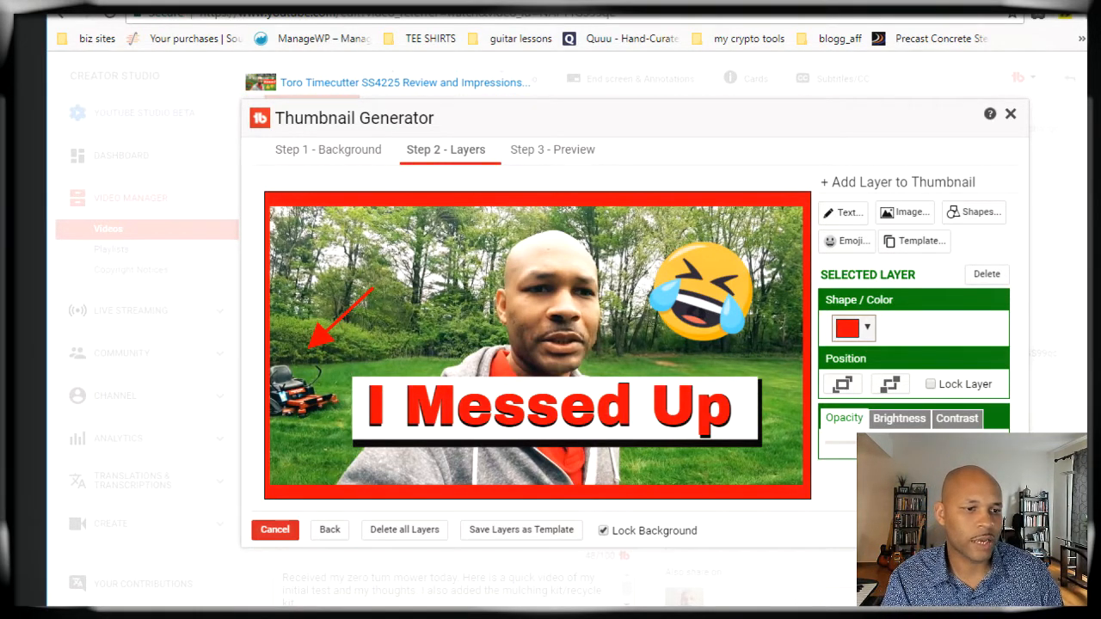
# Add a solid black square and stretch it into a wide bar over the "I Messed Up" banner
pyautogui.click(978, 215)
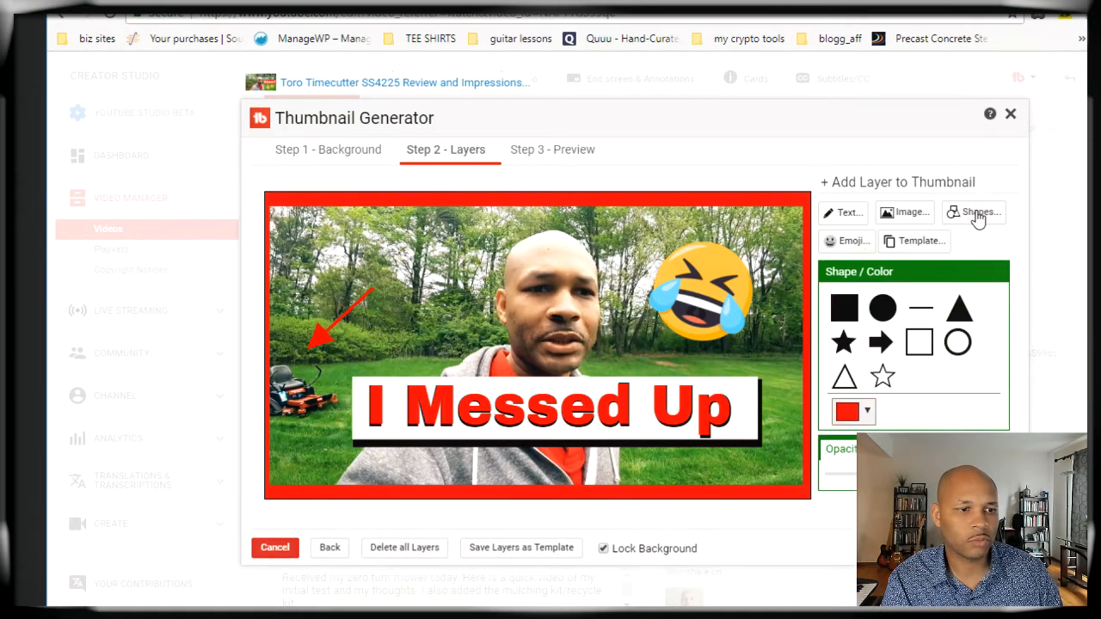
pyautogui.click(844, 308)
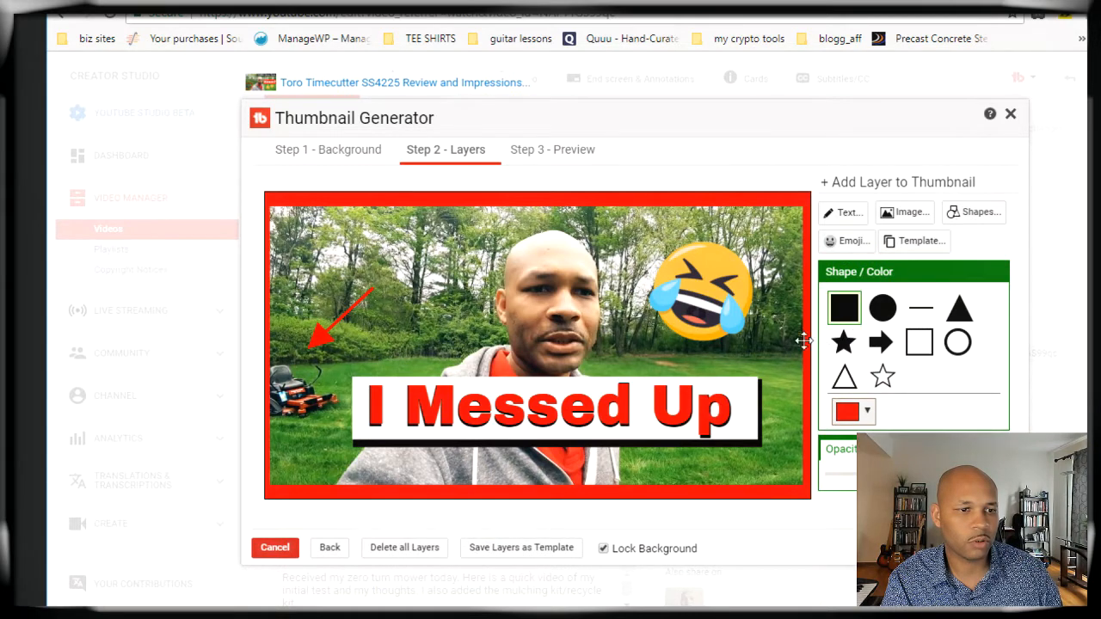
pyautogui.click(867, 413)
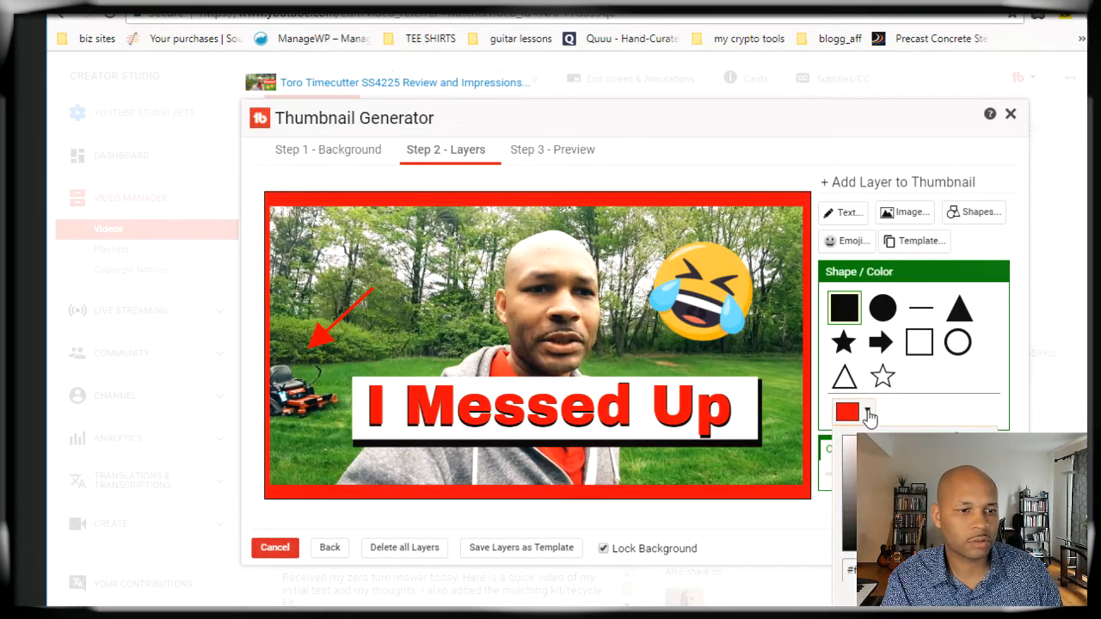
pyautogui.click(842, 549)
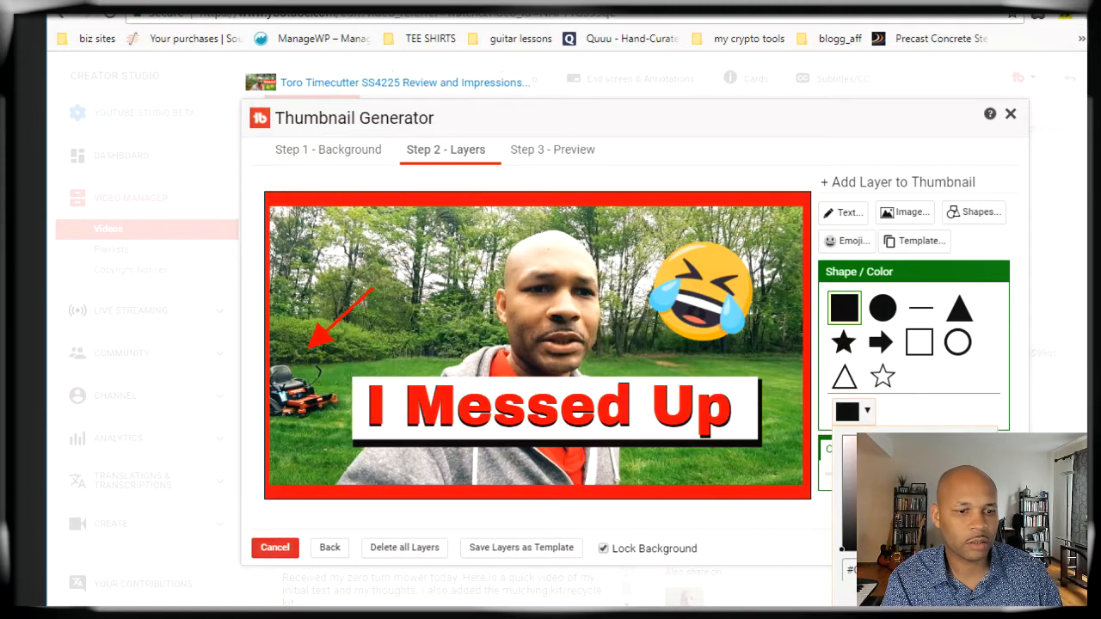
pyautogui.click(970, 592)
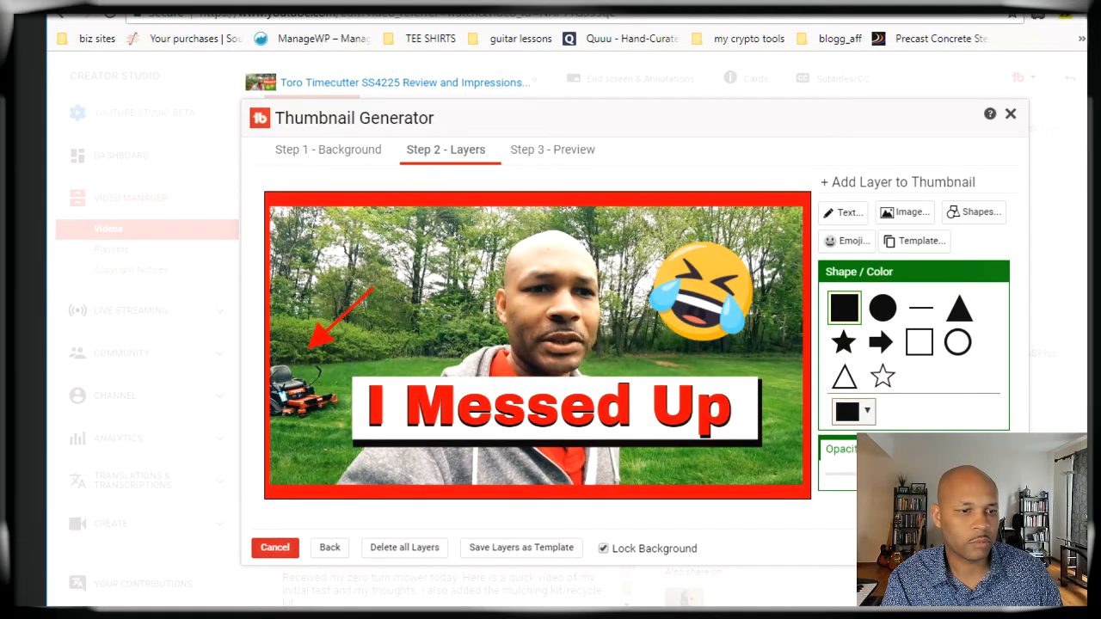
pyautogui.click(843, 307)
pyautogui.moveTo(467, 315); pyautogui.dragTo(893, 372)
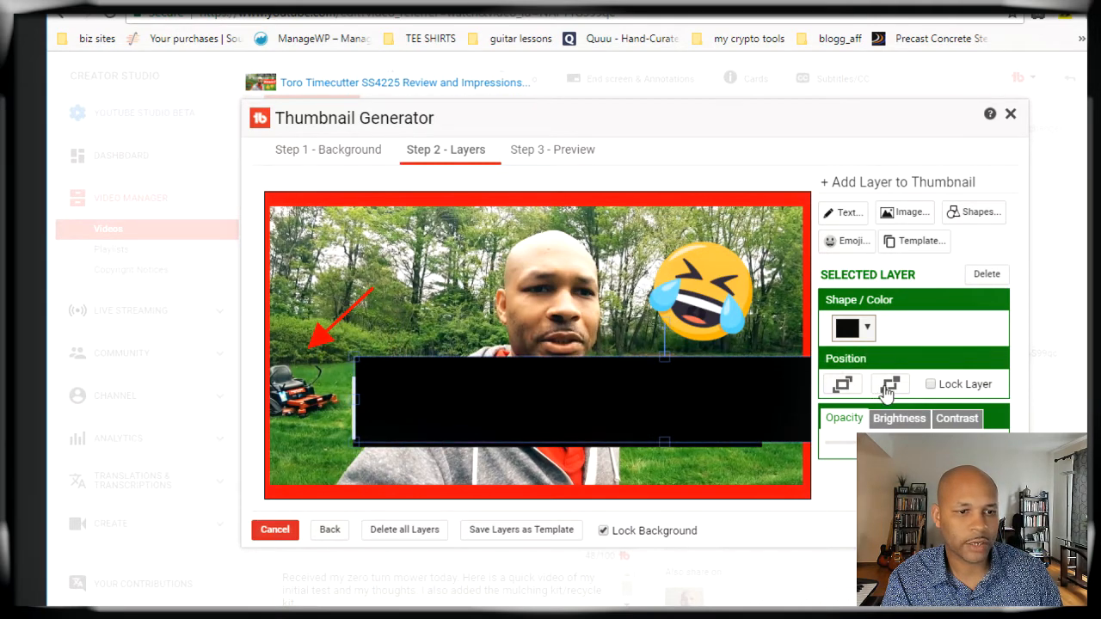
# Layer the black bar behind the "I Messed Up" banner and the red frame, and shift it down and to the right
pyautogui.moveTo(781, 394); pyautogui.dragTo(778, 390)
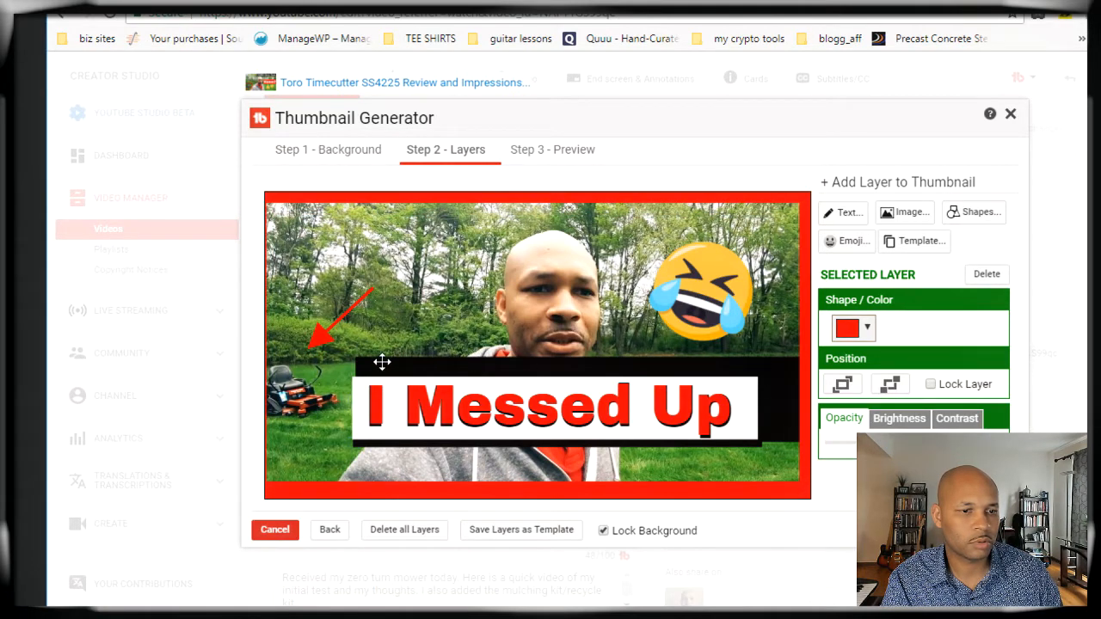
pyautogui.click(841, 391)
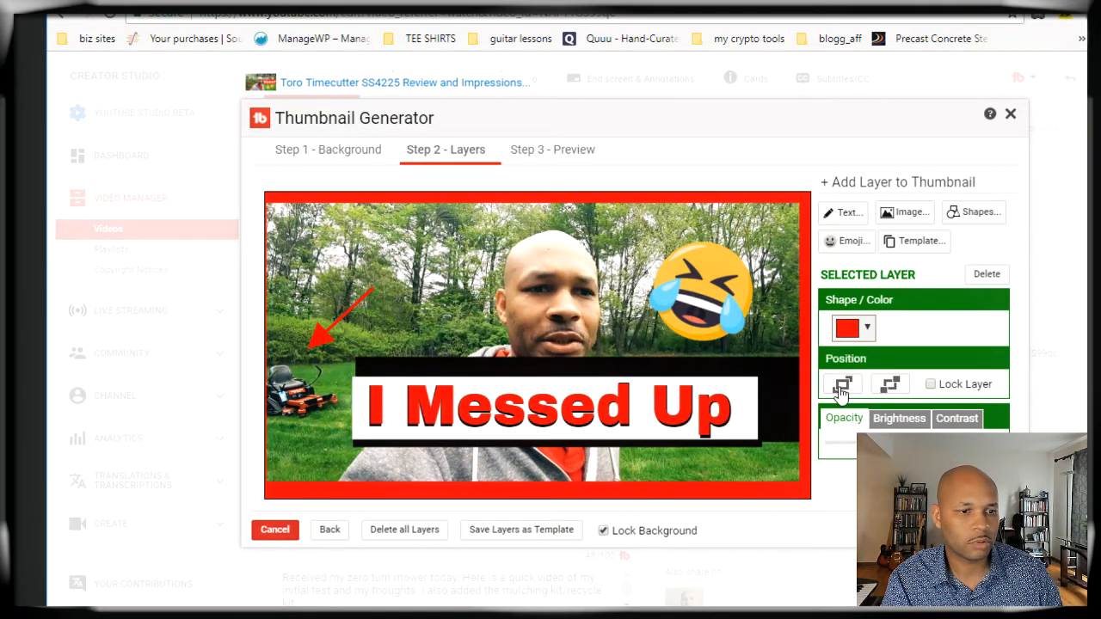
pyautogui.click(890, 385)
pyautogui.click(783, 396)
pyautogui.moveTo(784, 396); pyautogui.dragTo(824, 417)
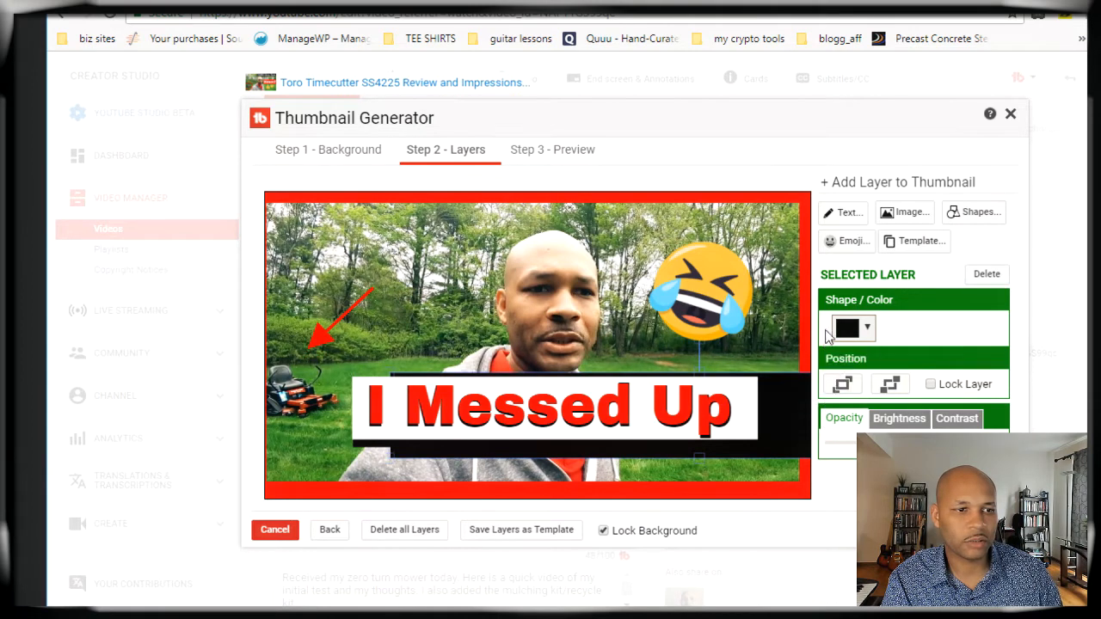
pyautogui.click(761, 232)
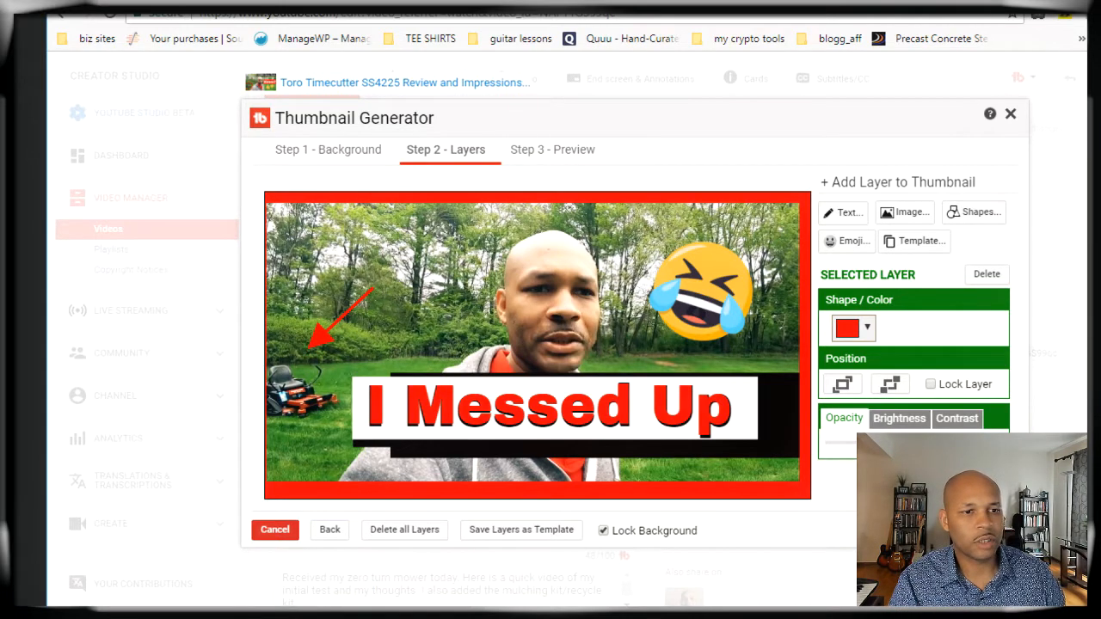
# Leave the Thumbnail Generator and open the recent file tubebuddy.psd in Photoshop
pyautogui.click(1012, 116)
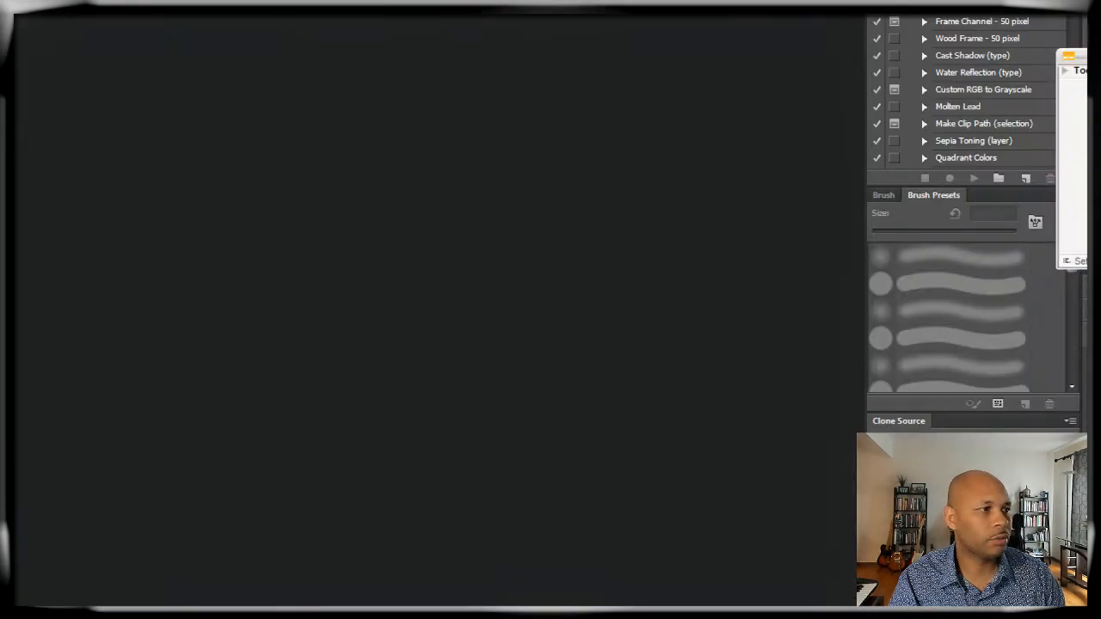
pyautogui.hotkey('alt', 'f')
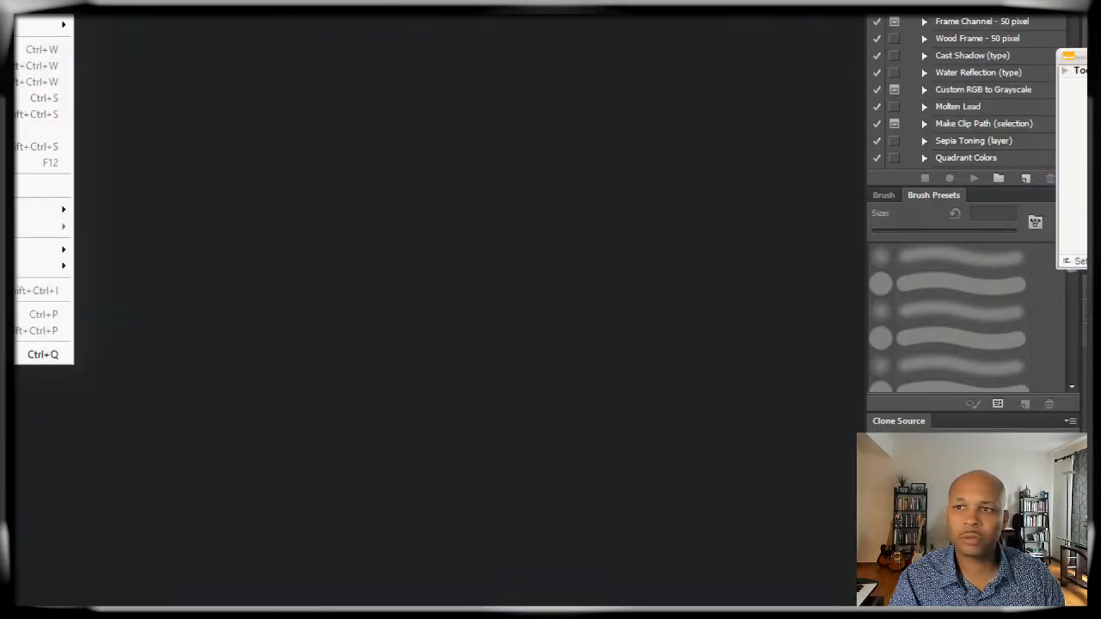
pyautogui.click(246, 29)
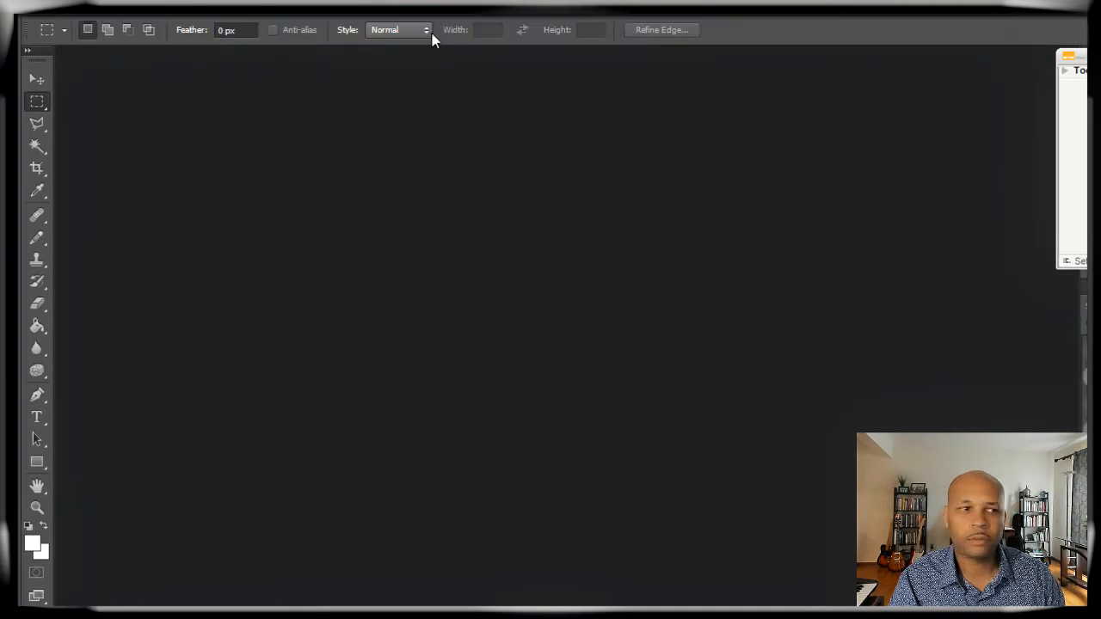
pyautogui.click(73, 10)
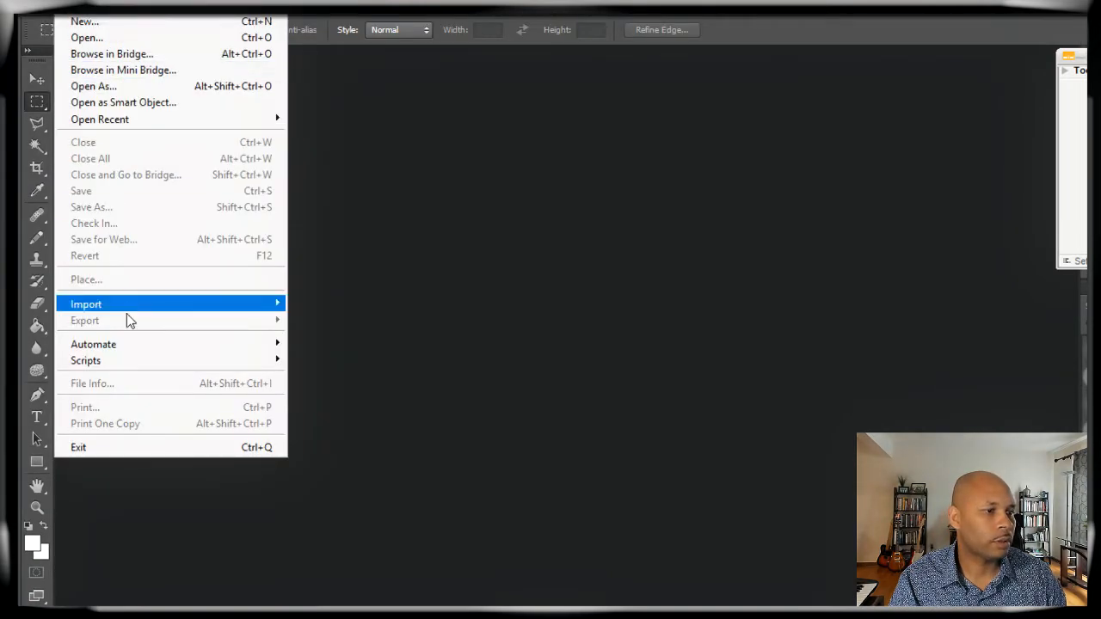
pyautogui.moveTo(131, 118)
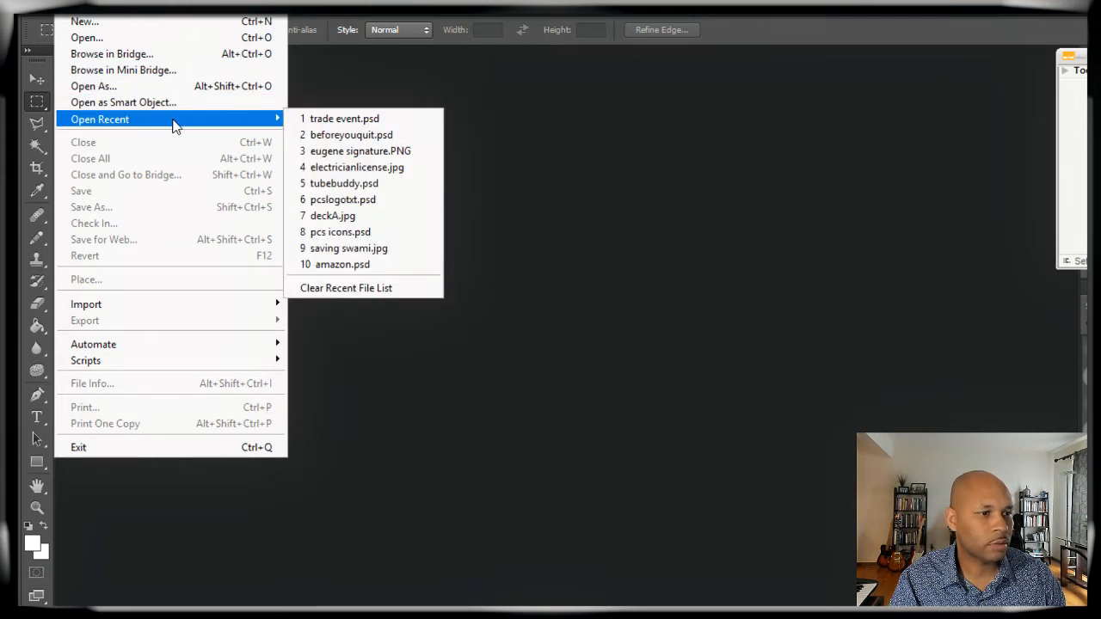
pyautogui.click(394, 180)
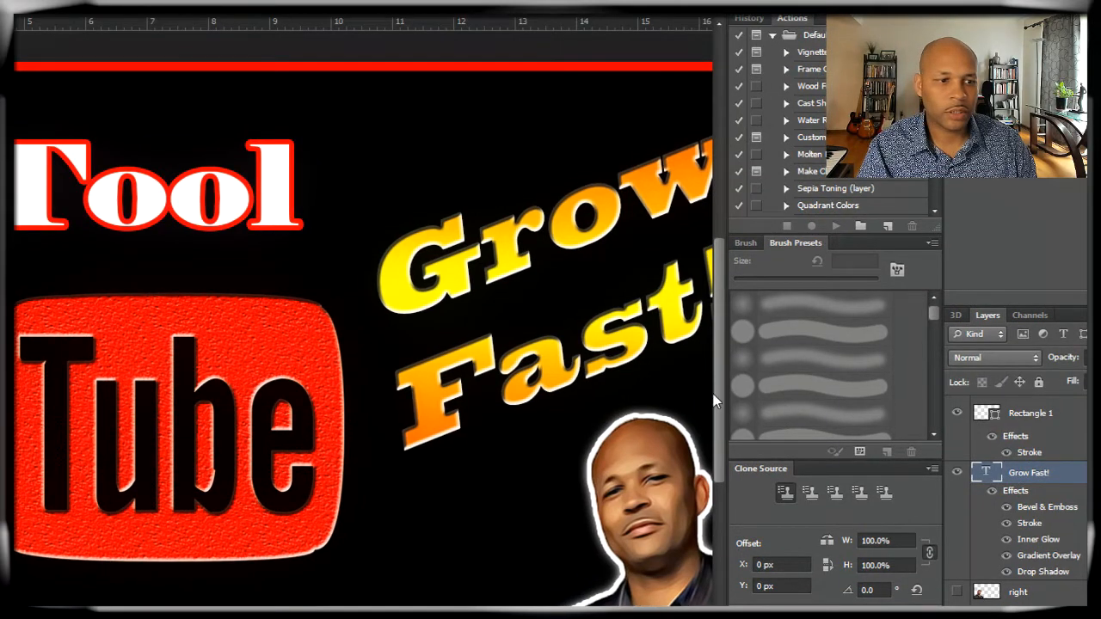
# Select the "left" portrait layer and toggle its visibility off and on to identify it in the thumbnail
pyautogui.moveTo(715, 384)
pyautogui.mouseDown()
pyautogui.moveTo(717, 418)
pyautogui.moveTo(723, 366)
pyautogui.mouseUp()
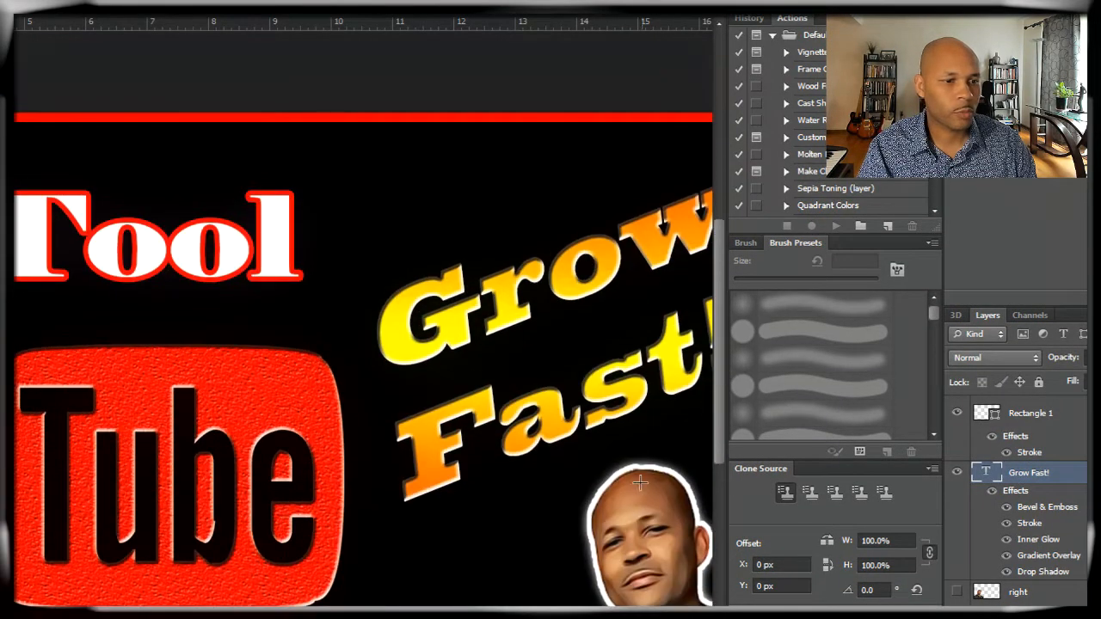
pyautogui.hscroll(-10, 364, 318)
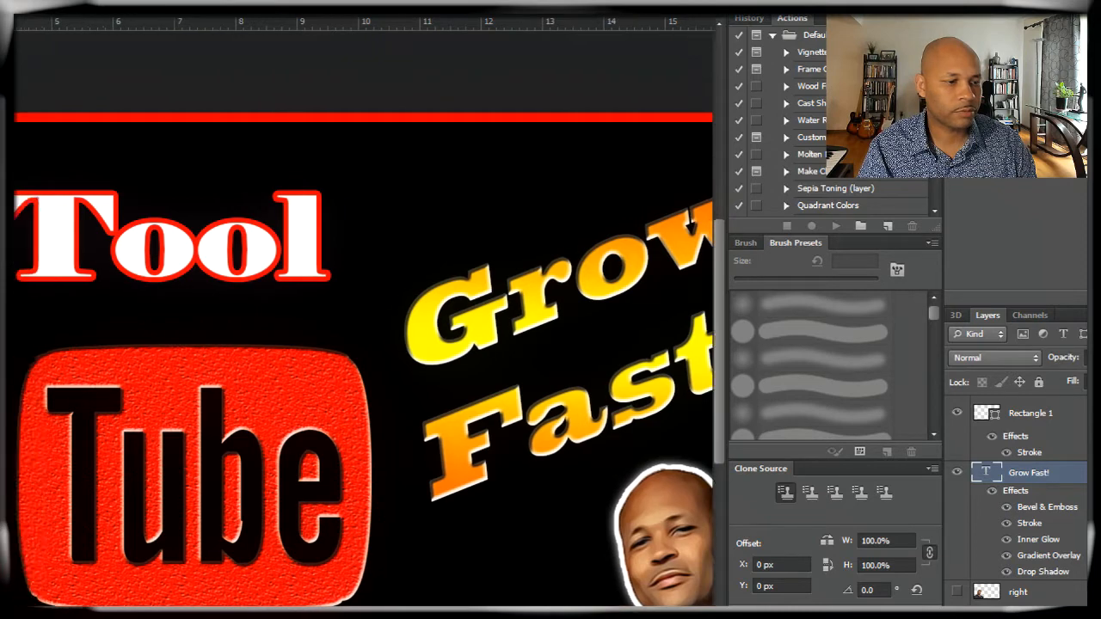
pyautogui.hscroll(12, 363, 318)
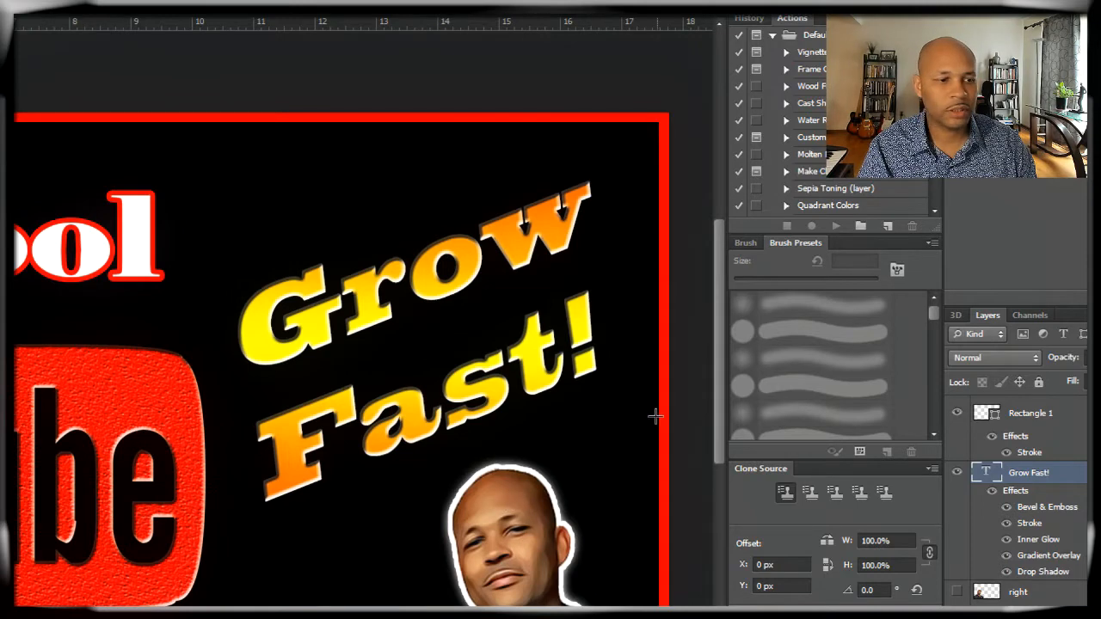
pyautogui.moveTo(717, 374); pyautogui.dragTo(723, 437)
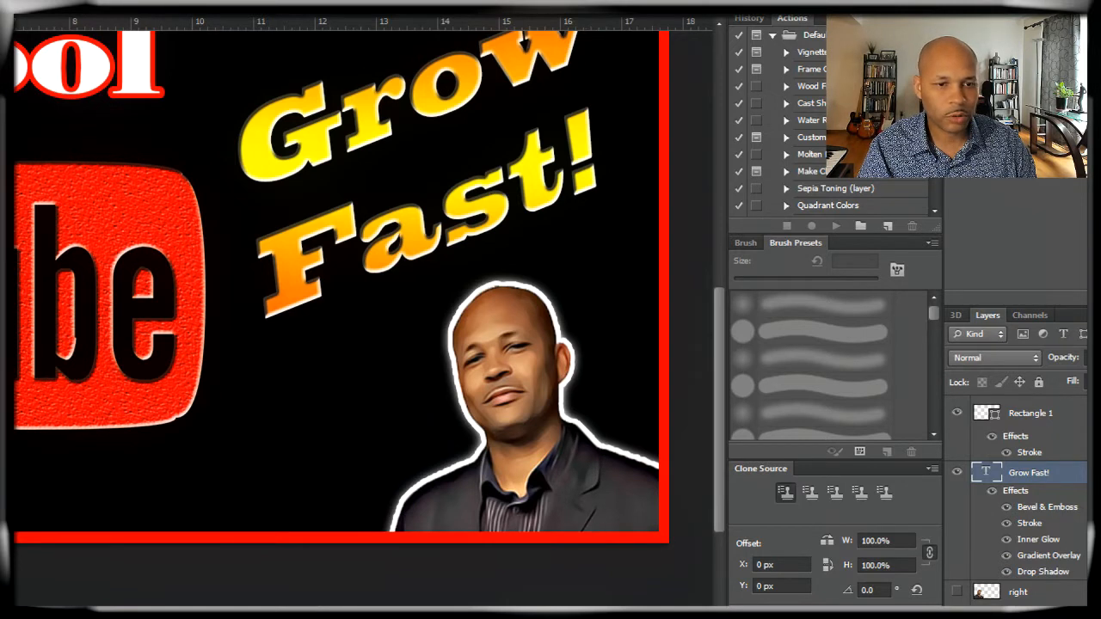
pyautogui.scroll(-3, 983, 516)
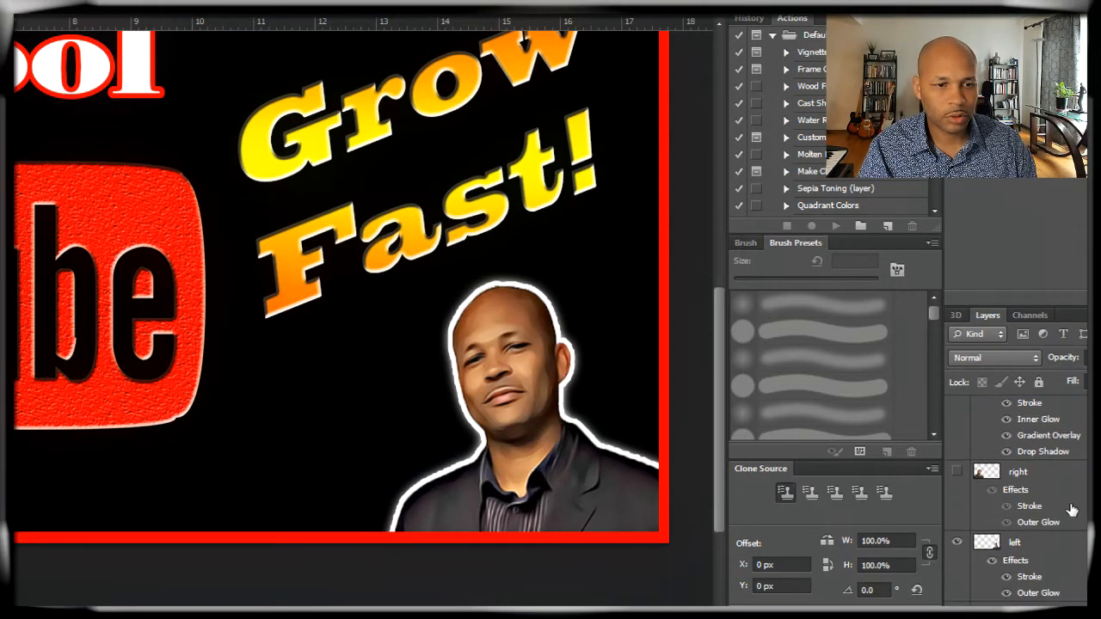
pyautogui.click(983, 544)
pyautogui.click(957, 543)
pyautogui.click(957, 543)
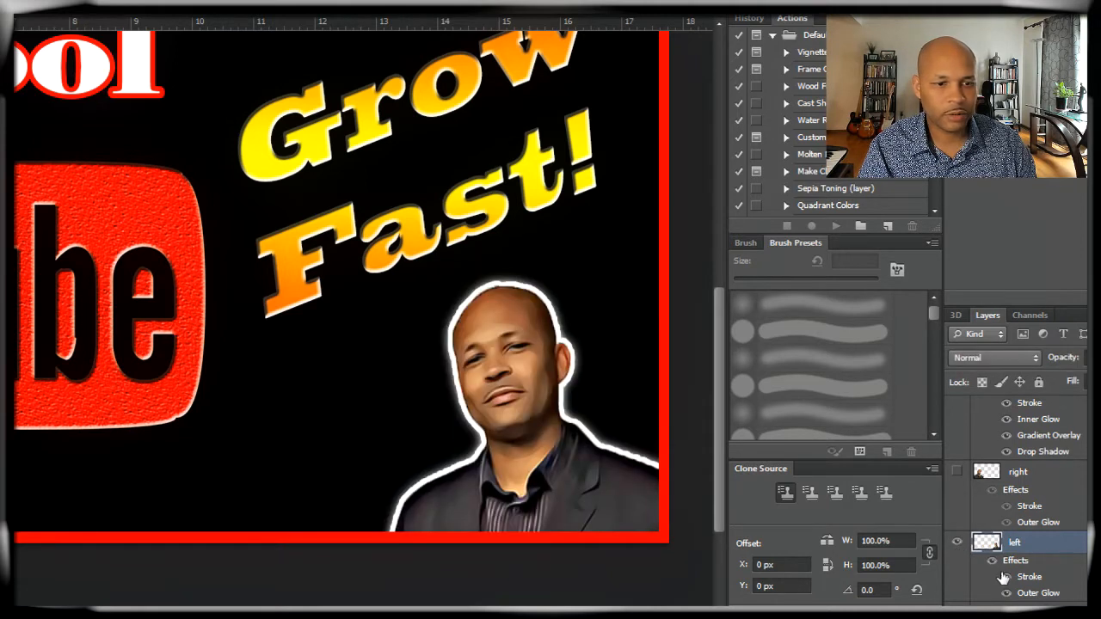
# Open the blending options of the "left" portrait layer and examine its Stroke settings
pyautogui.rightClick(993, 544)
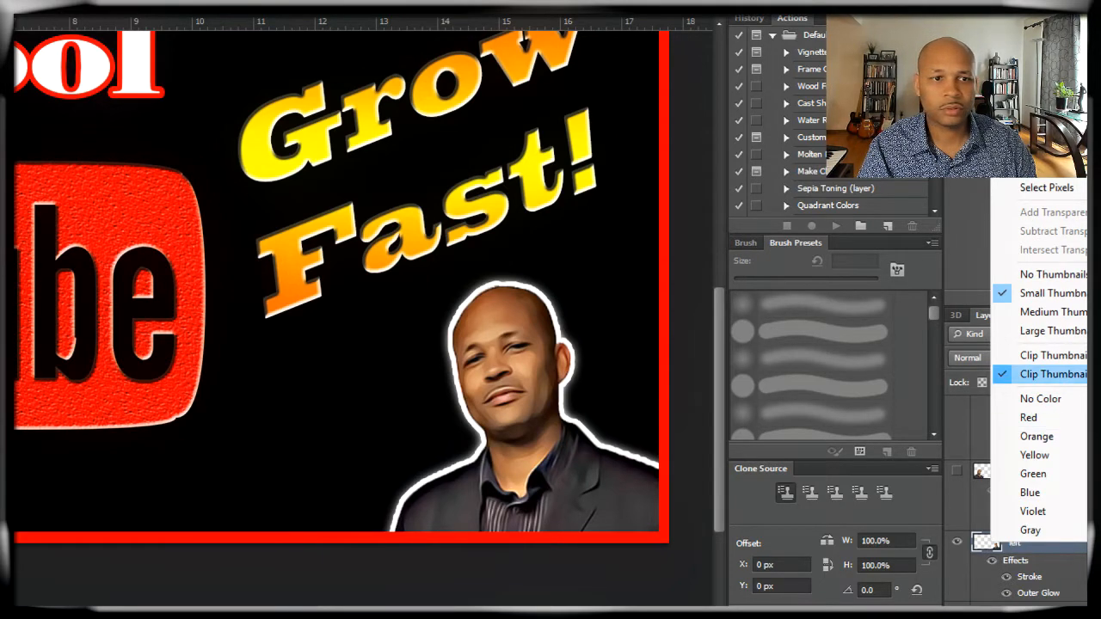
pyautogui.click(1032, 187)
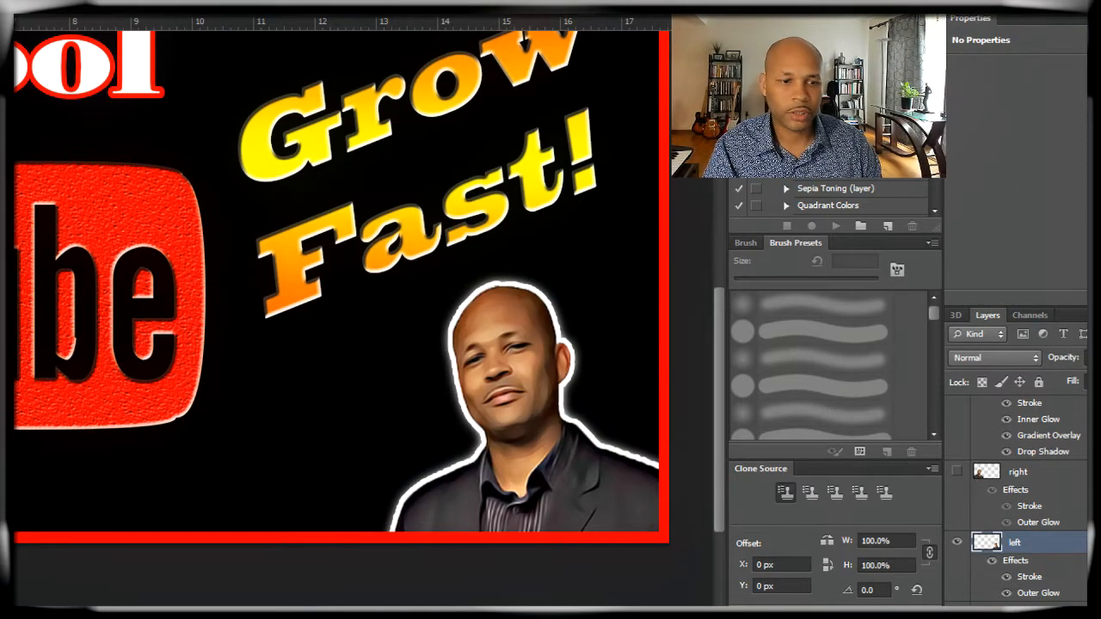
pyautogui.rightClick(983, 548)
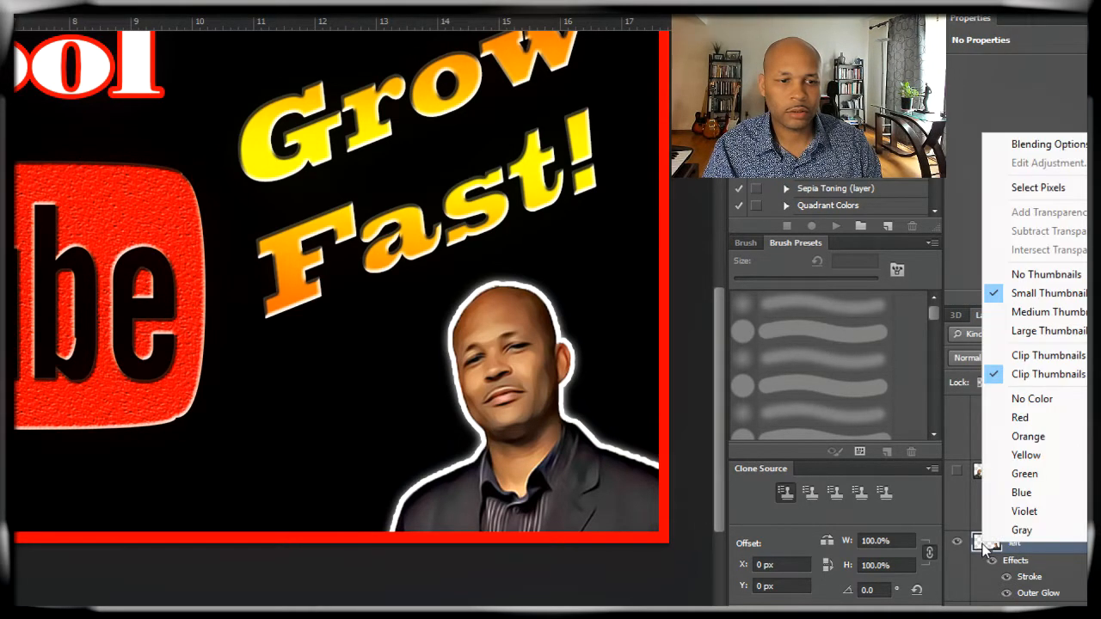
pyautogui.click(1056, 146)
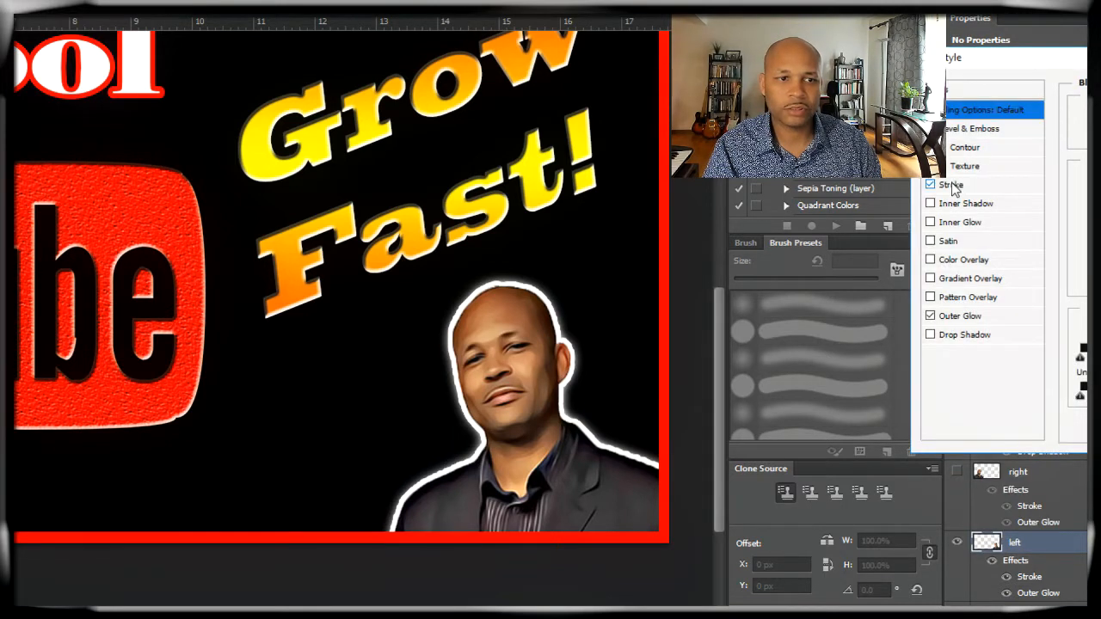
pyautogui.click(954, 186)
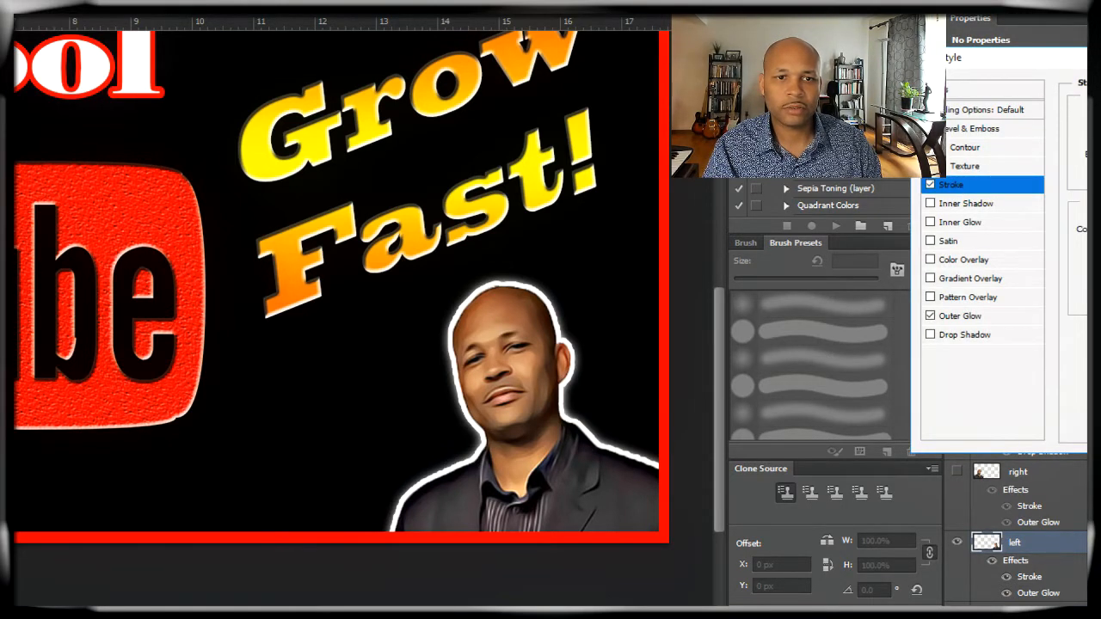
pyautogui.moveTo(1092, 109); pyautogui.dragTo(1092, 109)
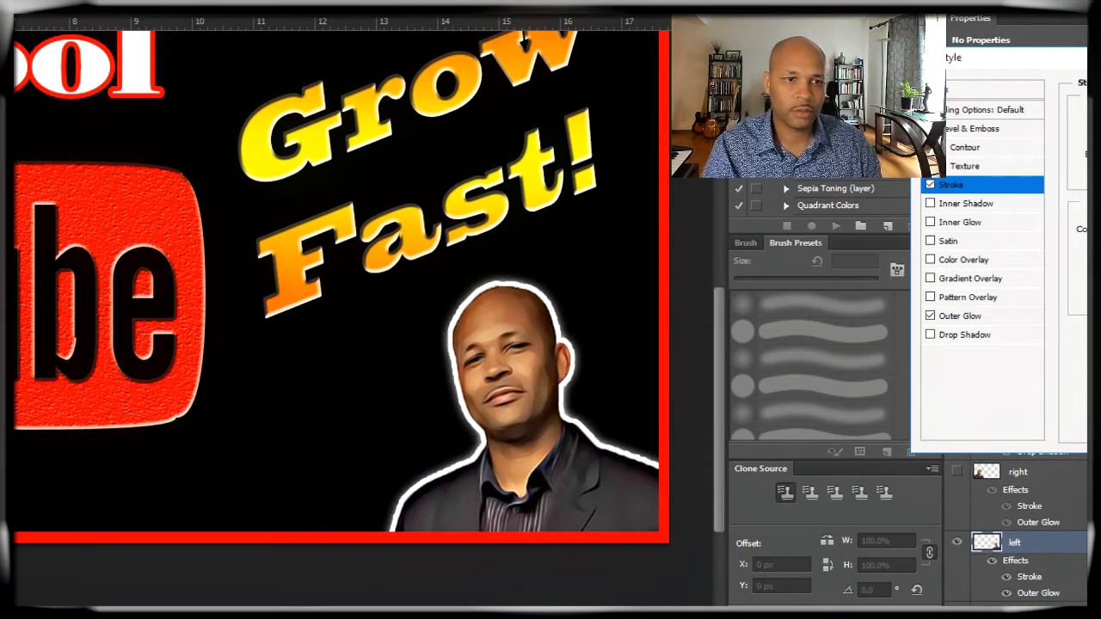
# Compare the portrait with and without the Outer Glow effect, leave the glow enabled and close its layer style
pyautogui.click(941, 320)
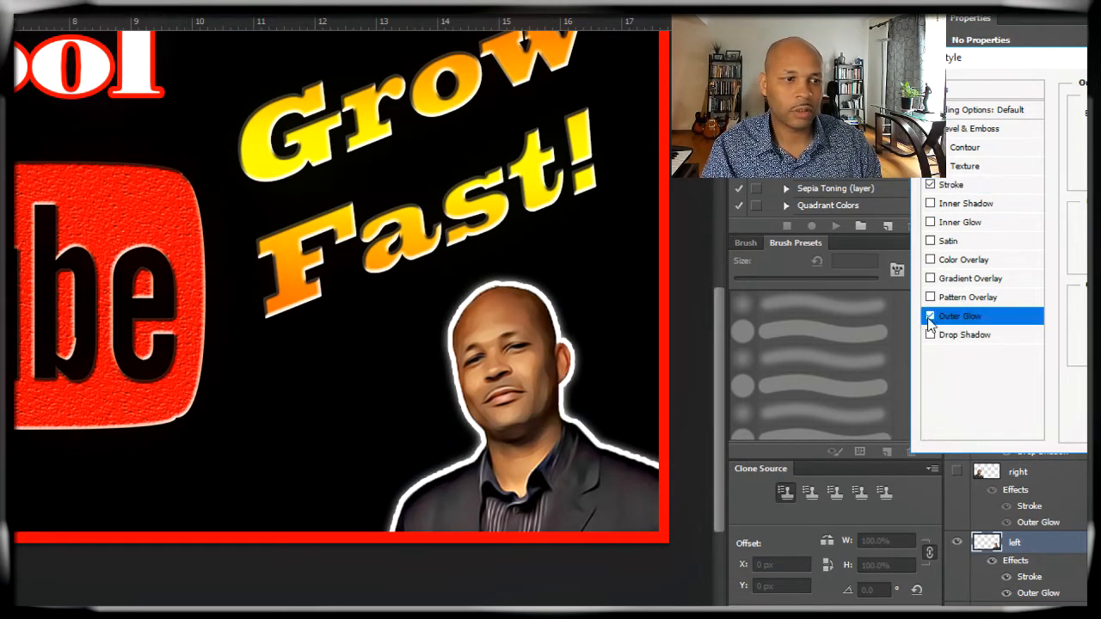
pyautogui.click(930, 318)
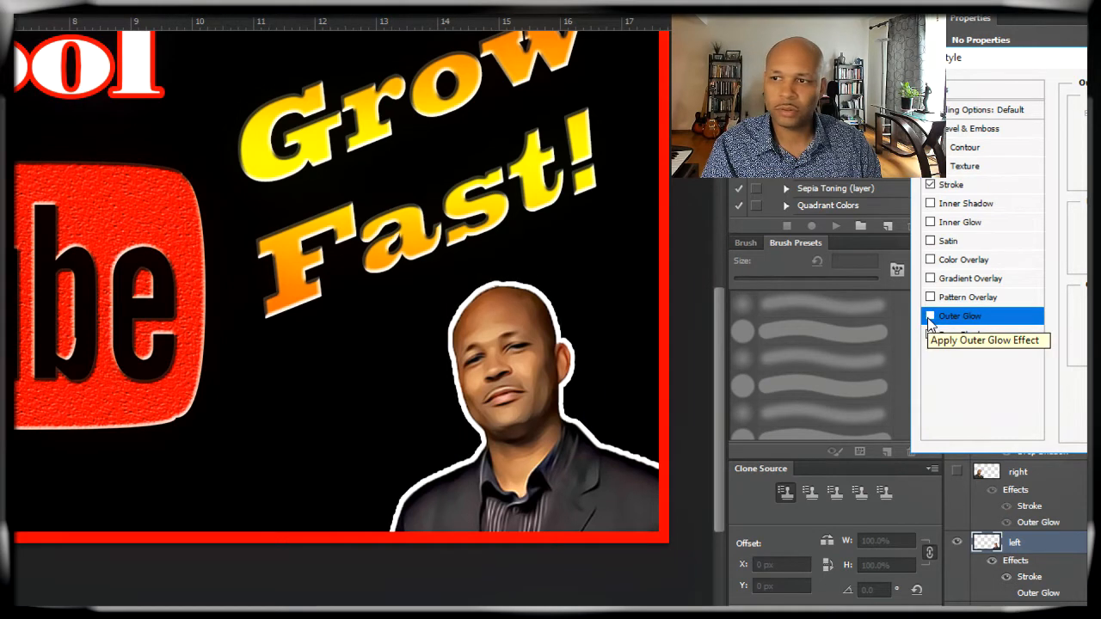
pyautogui.click(930, 317)
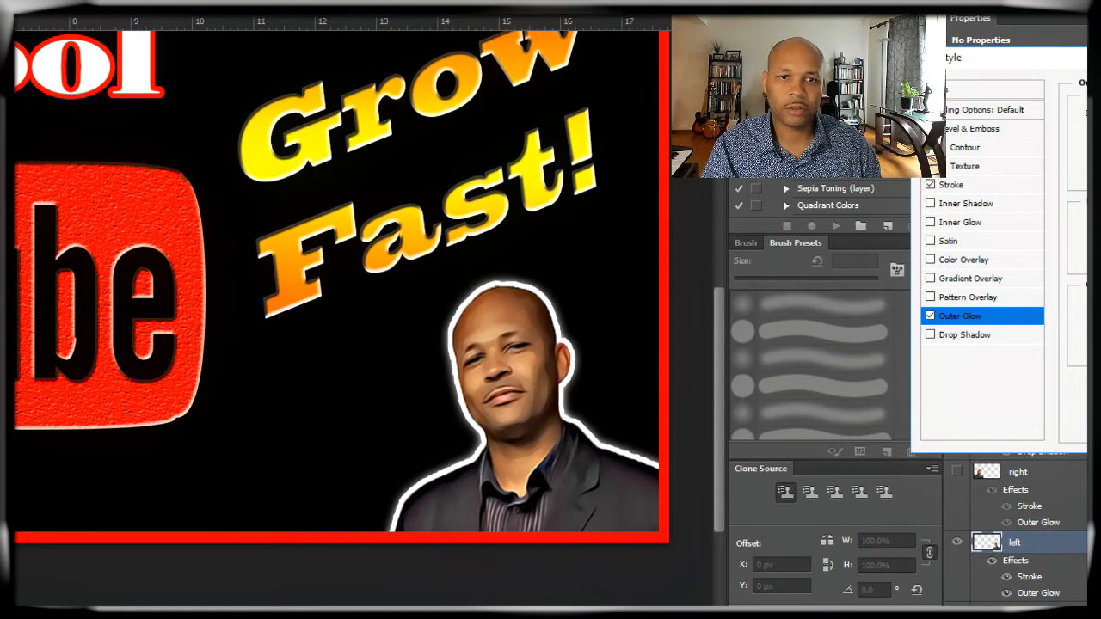
pyautogui.press('Return')
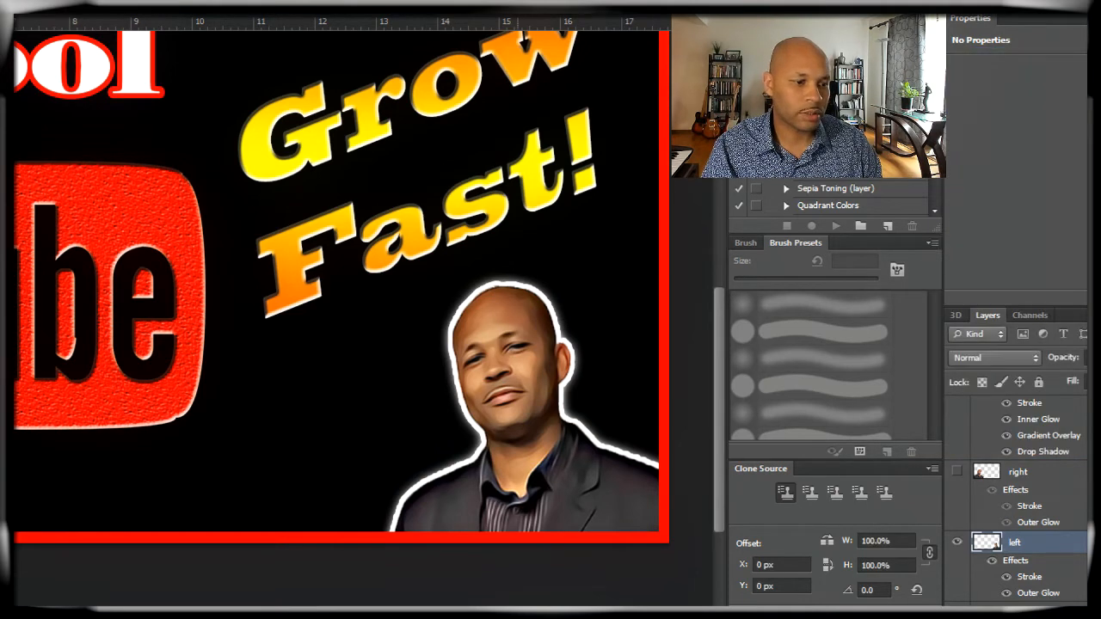
# Select the "#1 Tool" text layer and toggle its visibility off and on to identify the headline
pyautogui.hscroll(-4, 365, 282)
pyautogui.hscroll(2, 365, 282)
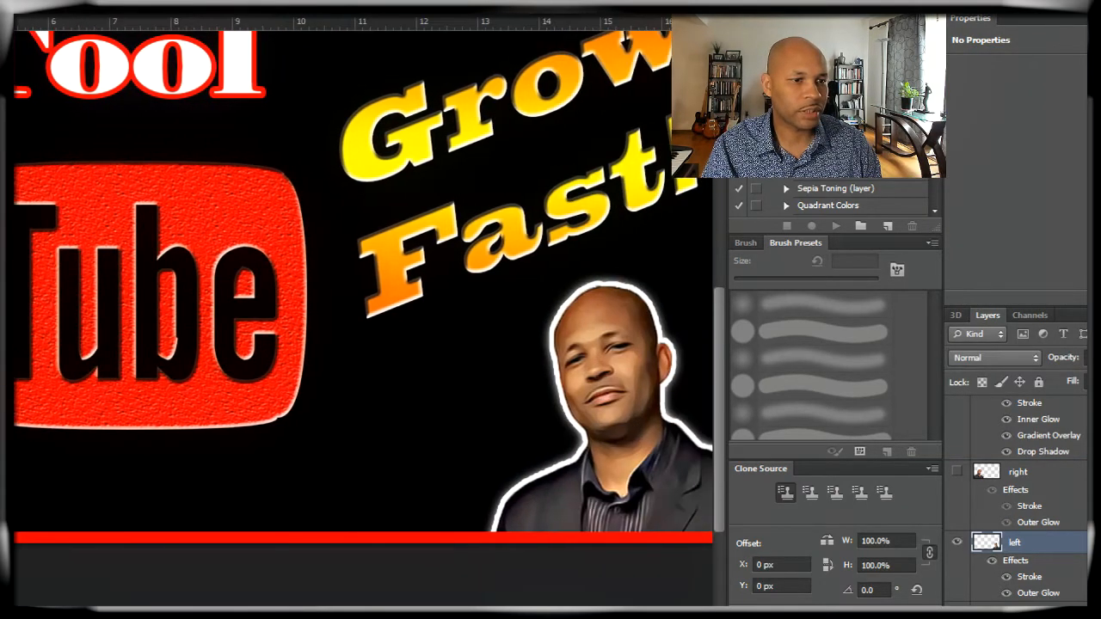
pyautogui.moveTo(714, 418); pyautogui.dragTo(727, 363)
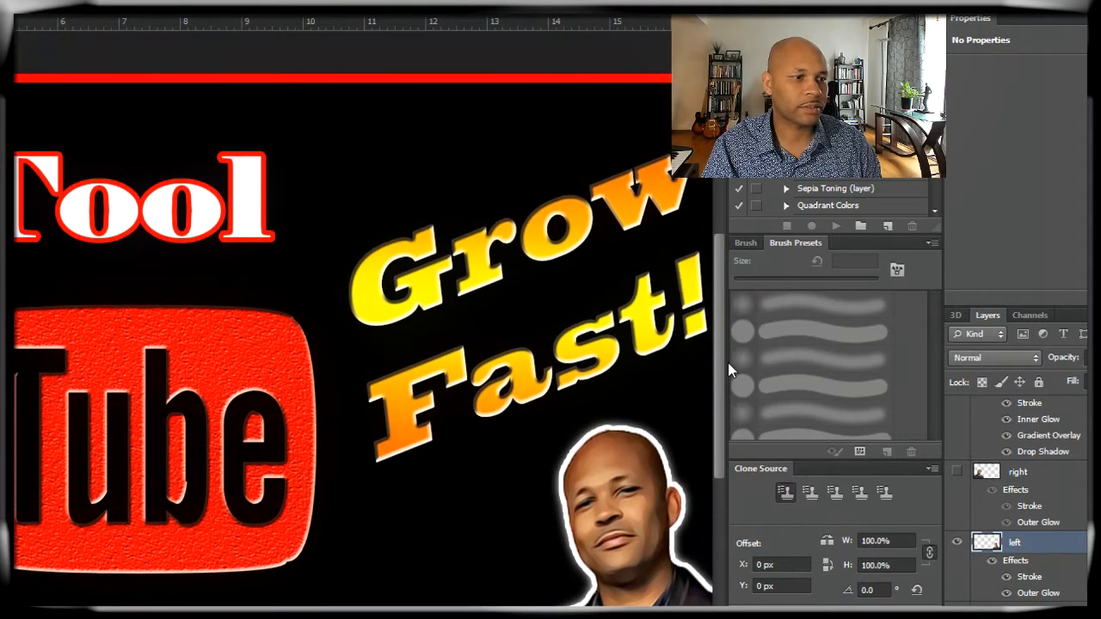
pyautogui.moveTo(380, 611); pyautogui.dragTo(317, 611)
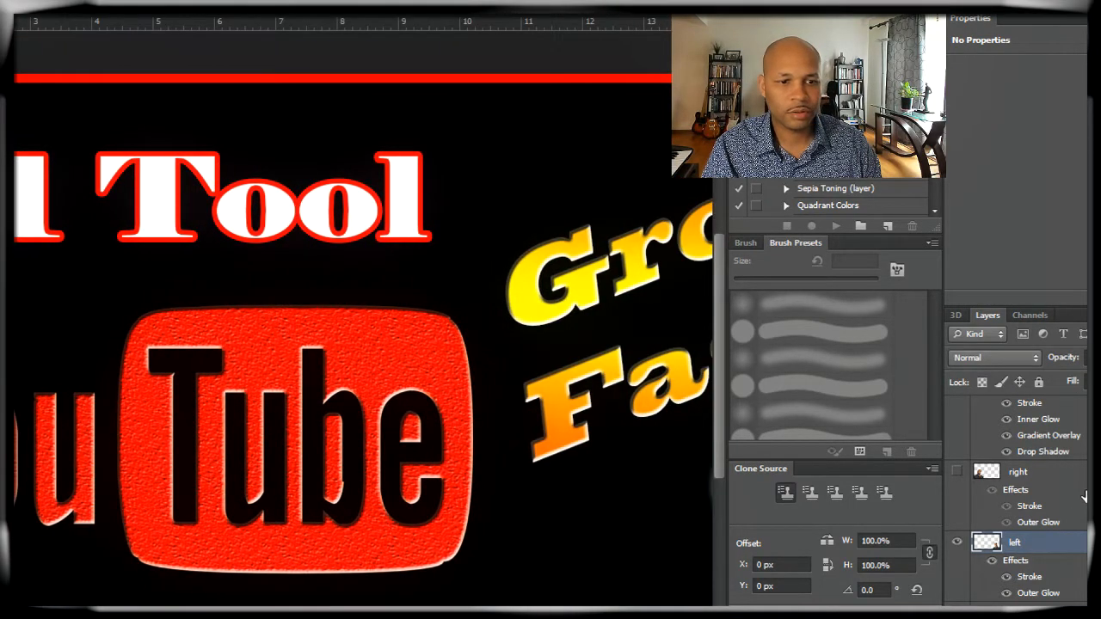
pyautogui.scroll(3, 1015, 502)
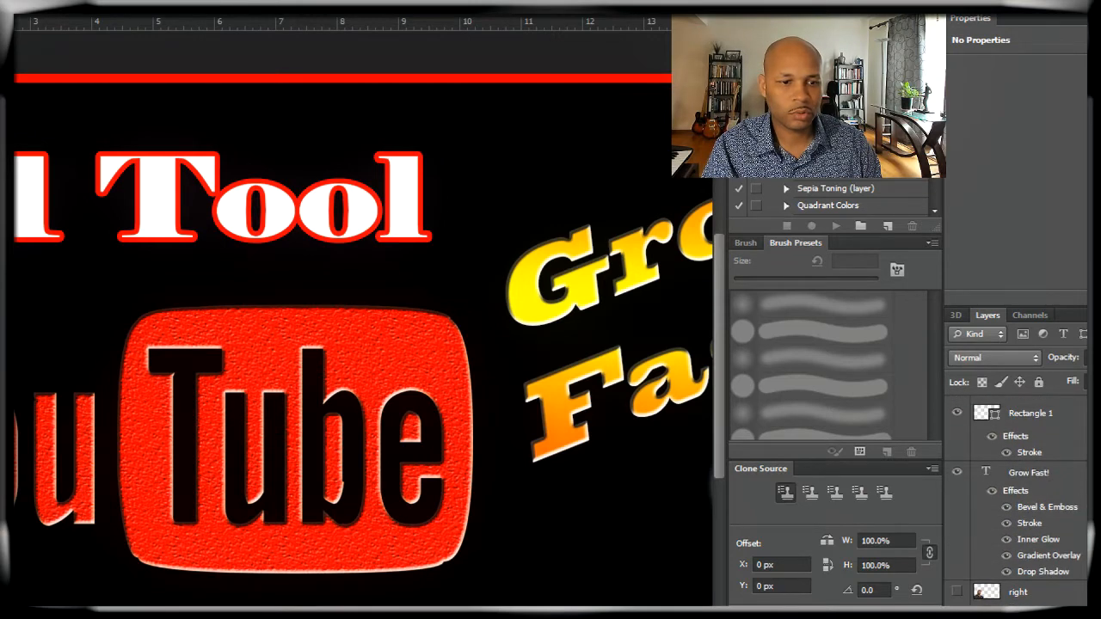
pyautogui.scroll(-3, 1052, 538)
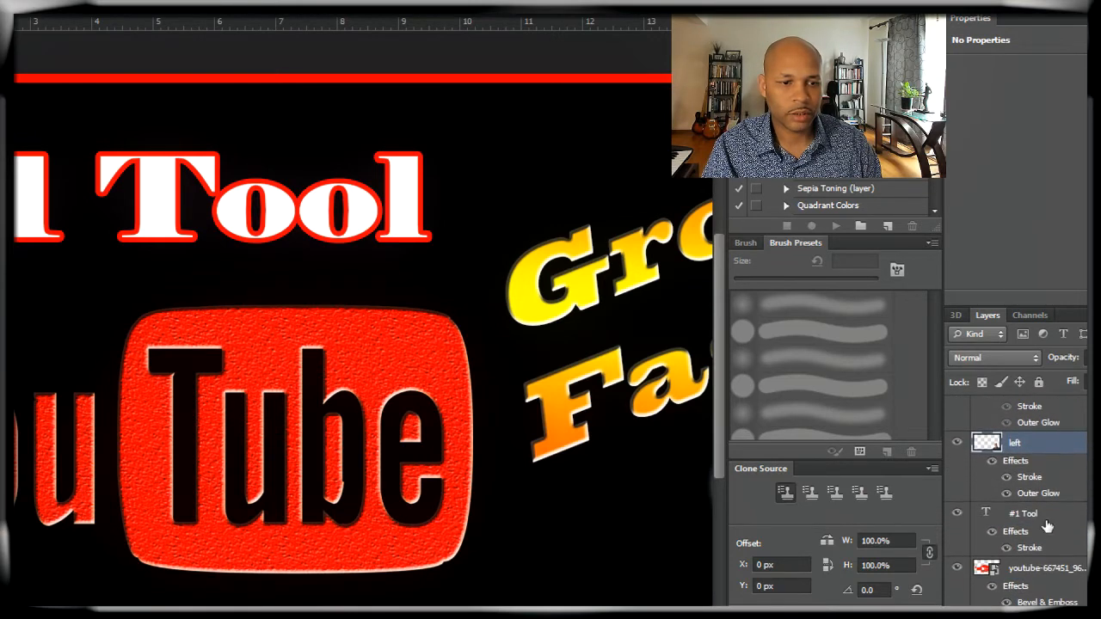
pyautogui.click(1023, 515)
pyautogui.click(957, 514)
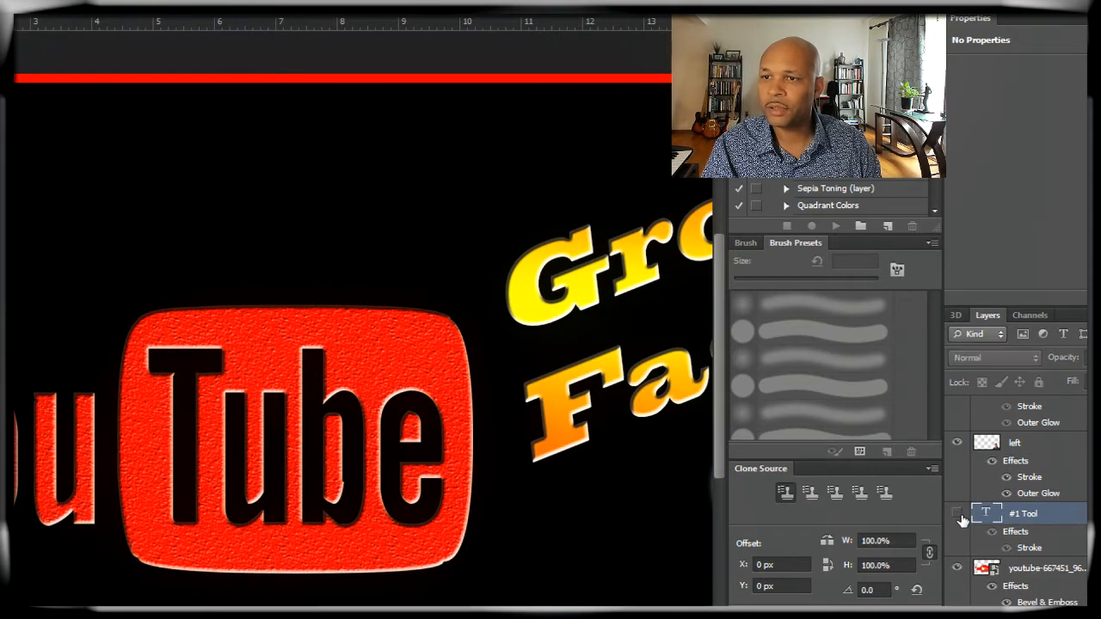
pyautogui.click(958, 514)
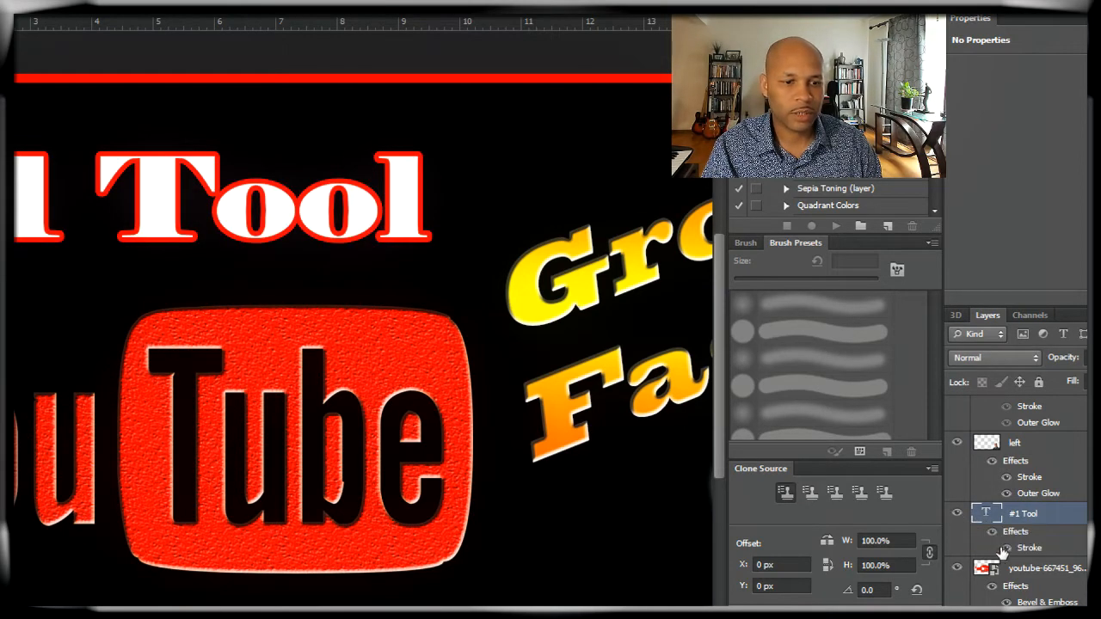
# Open the Stroke settings of the "#1 Tool" text layer and try different thicknesses for its red outline
pyautogui.rightClick(989, 521)
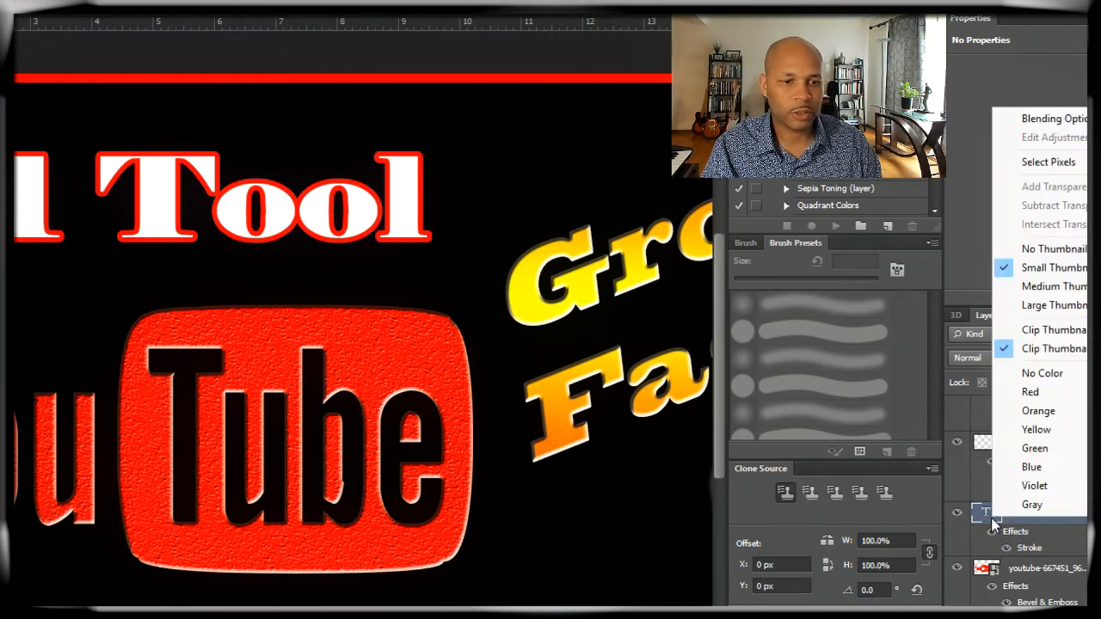
pyautogui.click(1040, 122)
pyautogui.click(957, 187)
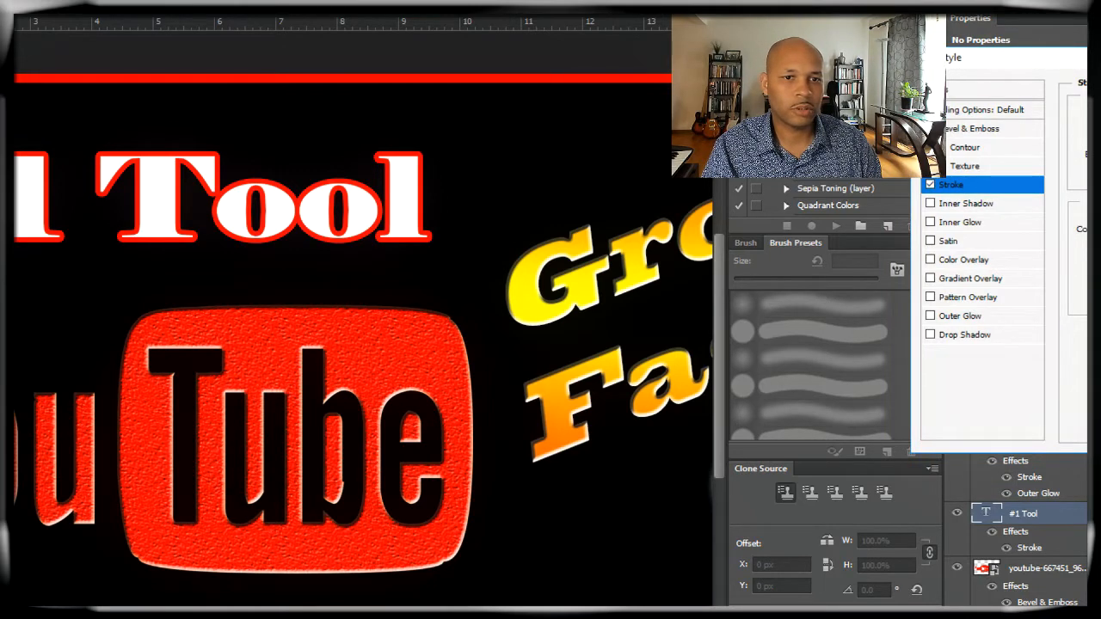
pyautogui.moveTo(1092, 109); pyautogui.dragTo(1092, 109)
pyautogui.press('Up')
pyautogui.press('Up')
pyautogui.press('Up')
pyautogui.press('Up')
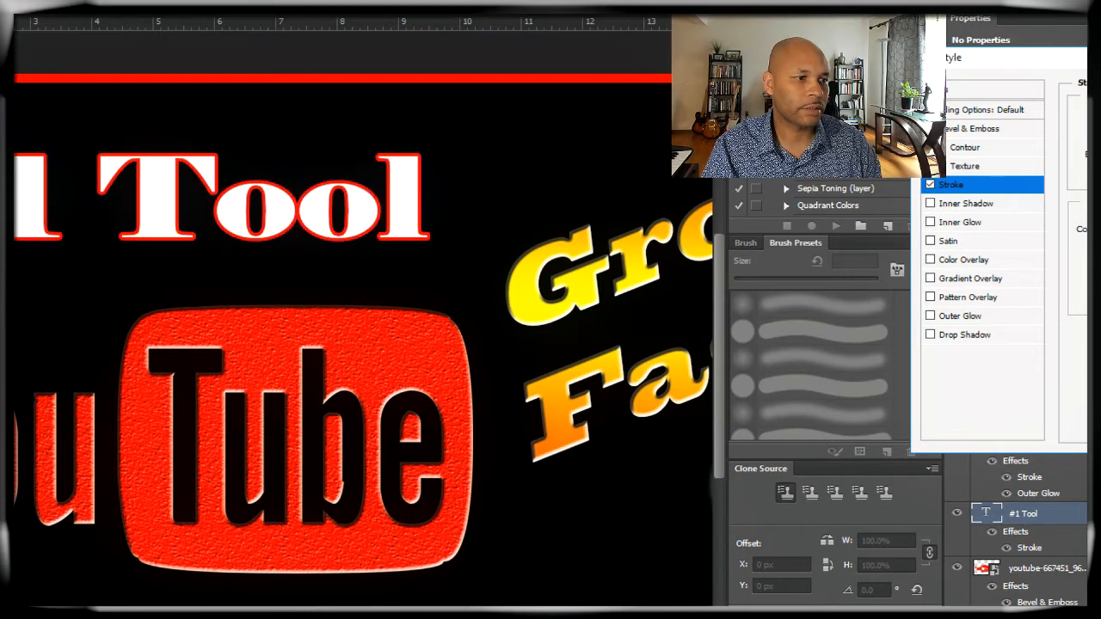
pyautogui.press('Up')
pyautogui.moveTo(1091, 108); pyautogui.dragTo(1091, 108)
pyautogui.press('Down')
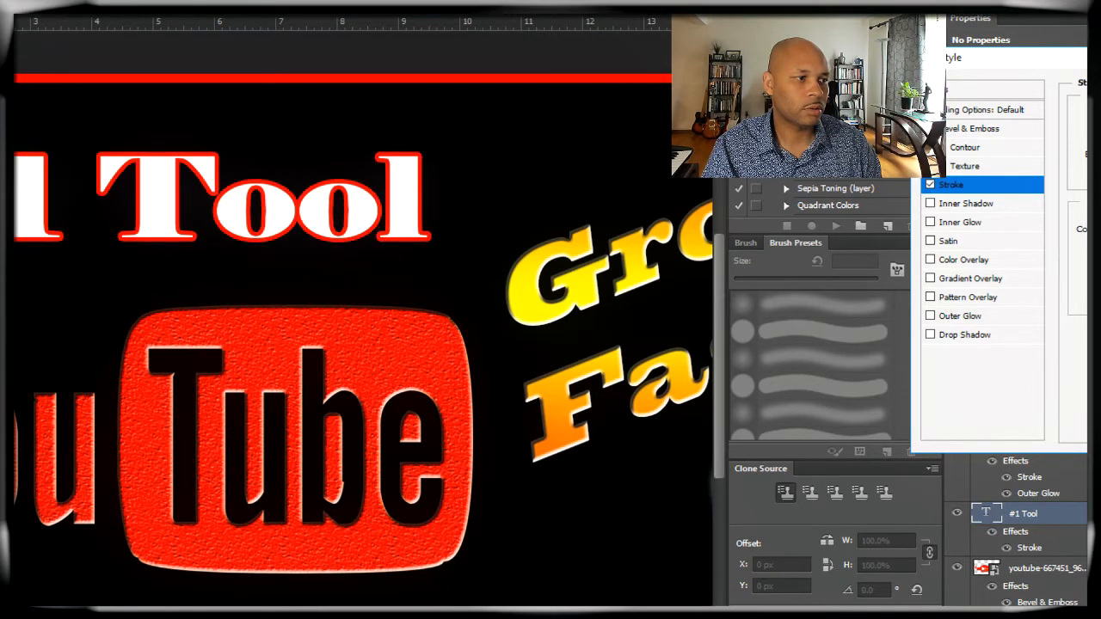
# Examine the whole thumbnail at progressively smaller zoom levels to judge whether its headline, logo and portrait remain readable
pyautogui.moveTo(4, 533); pyautogui.dragTo(636, 534)
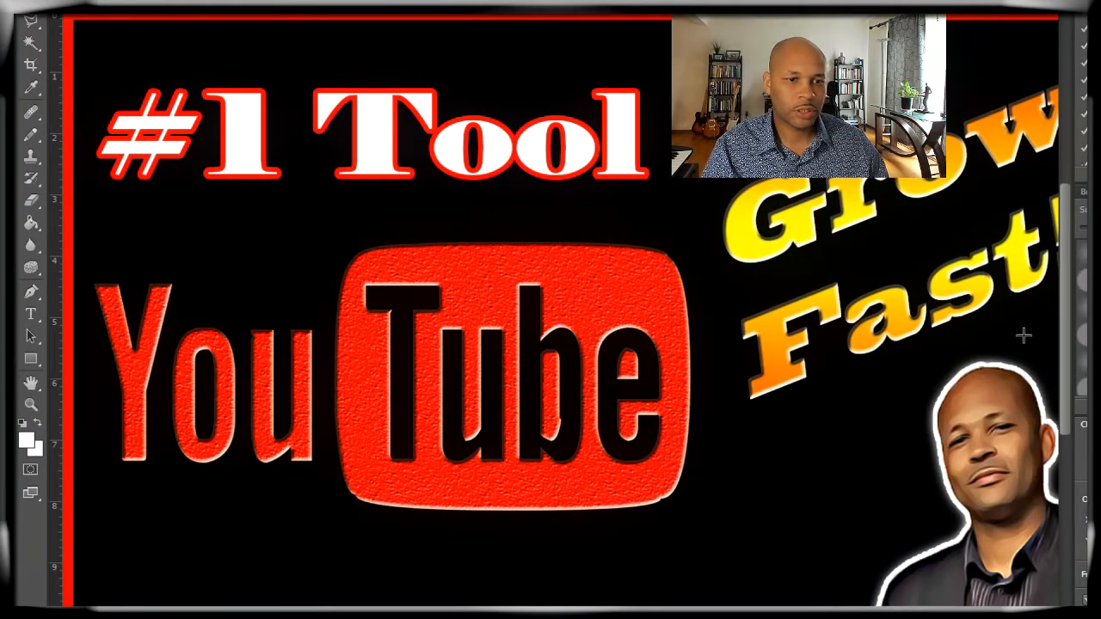
pyautogui.moveTo(1067, 327); pyautogui.dragTo(1061, 580)
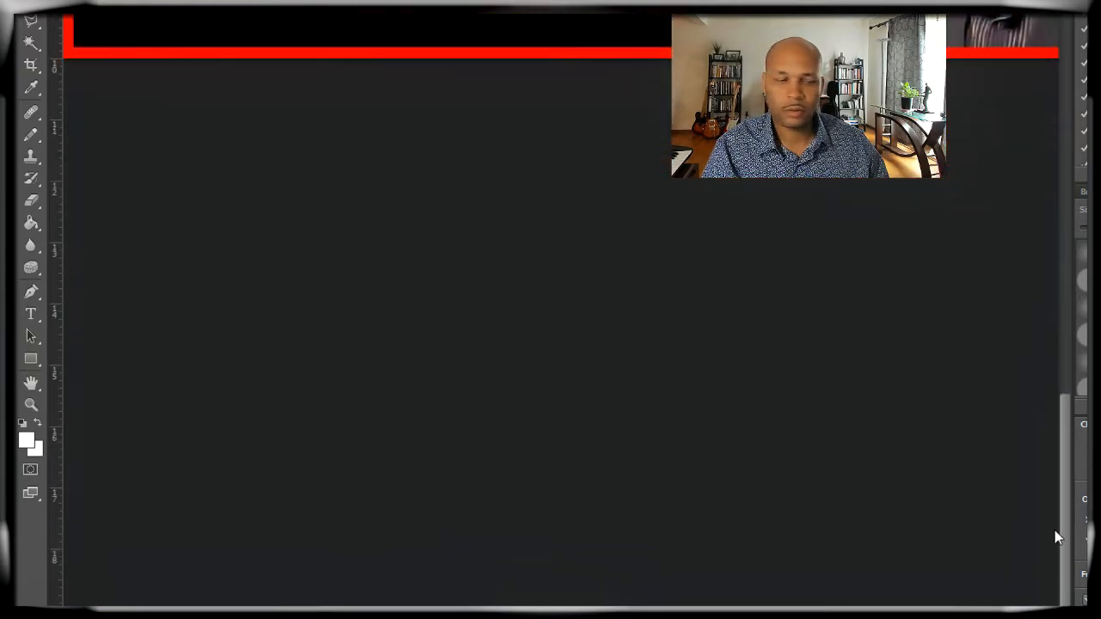
pyautogui.scroll(10, 1052, 226)
pyautogui.scroll(-2, 1051, 323)
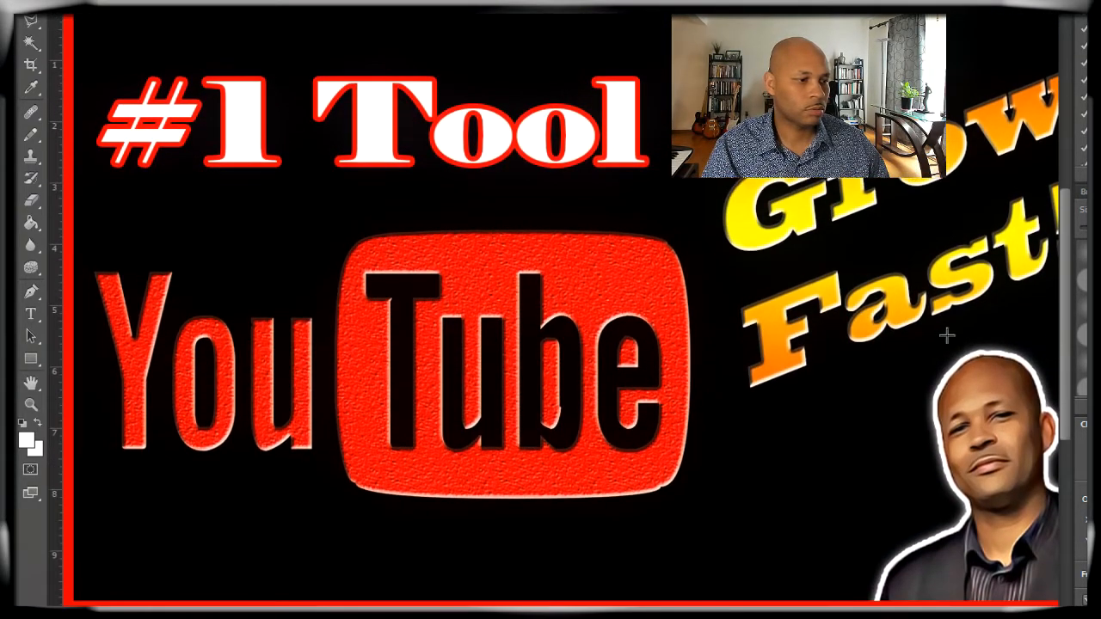
pyautogui.click(387, 2)
pyautogui.moveTo(349, 1)
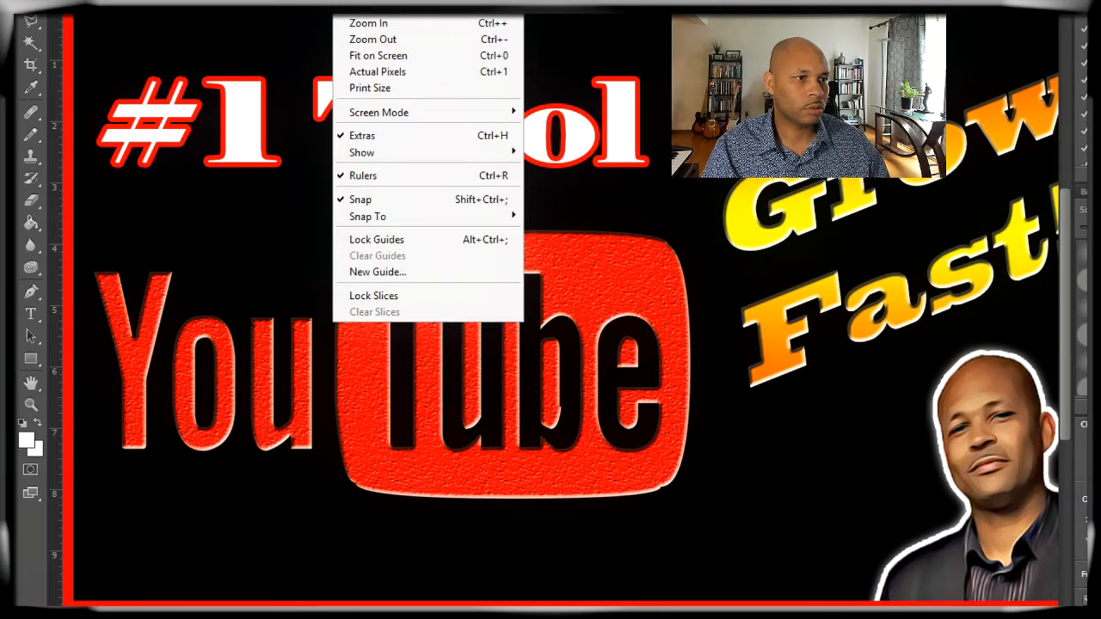
pyautogui.click(388, 39)
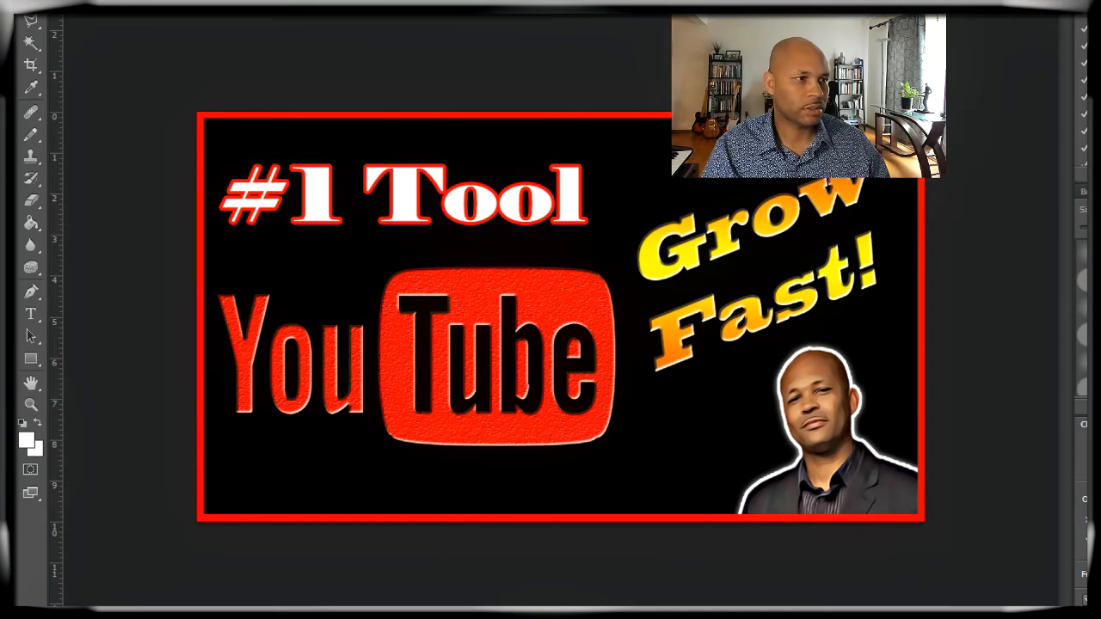
pyautogui.click(349, 2)
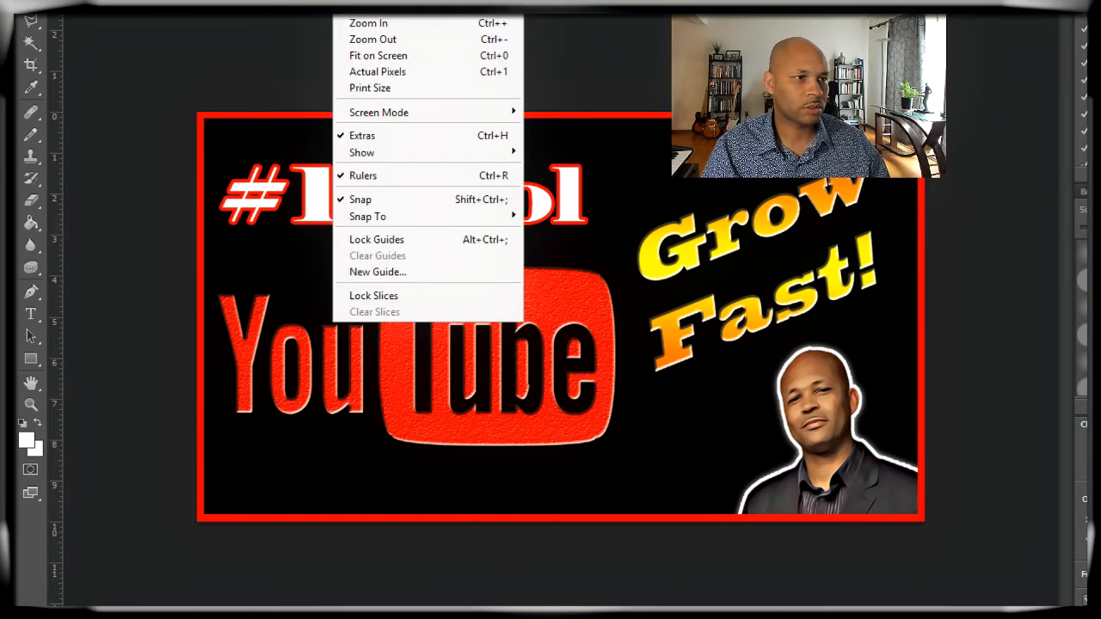
pyautogui.click(394, 38)
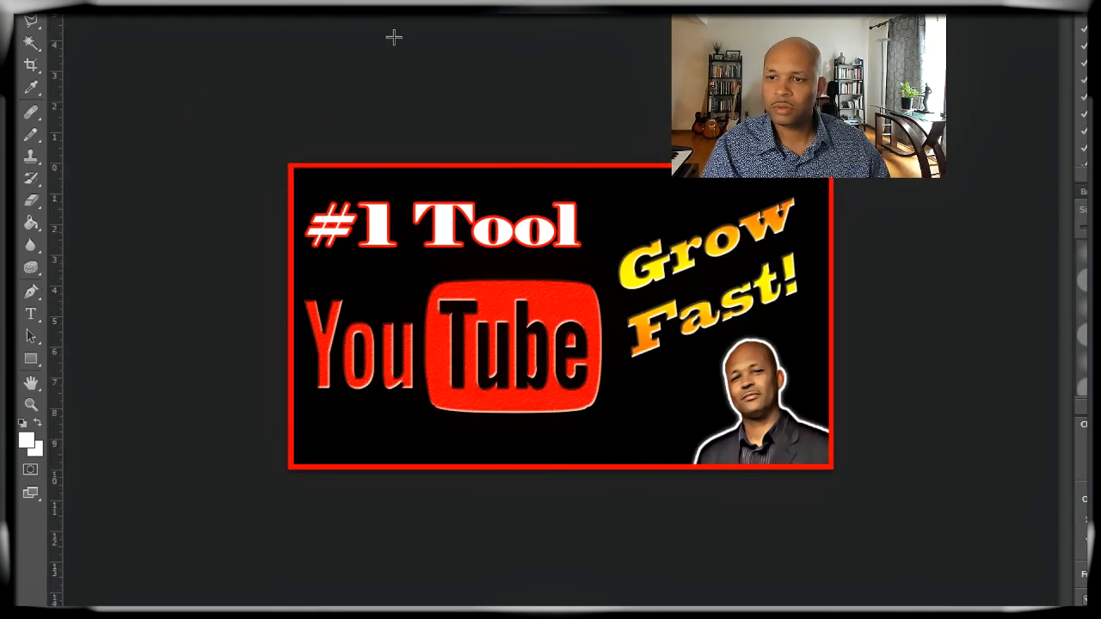
pyautogui.click(346, 3)
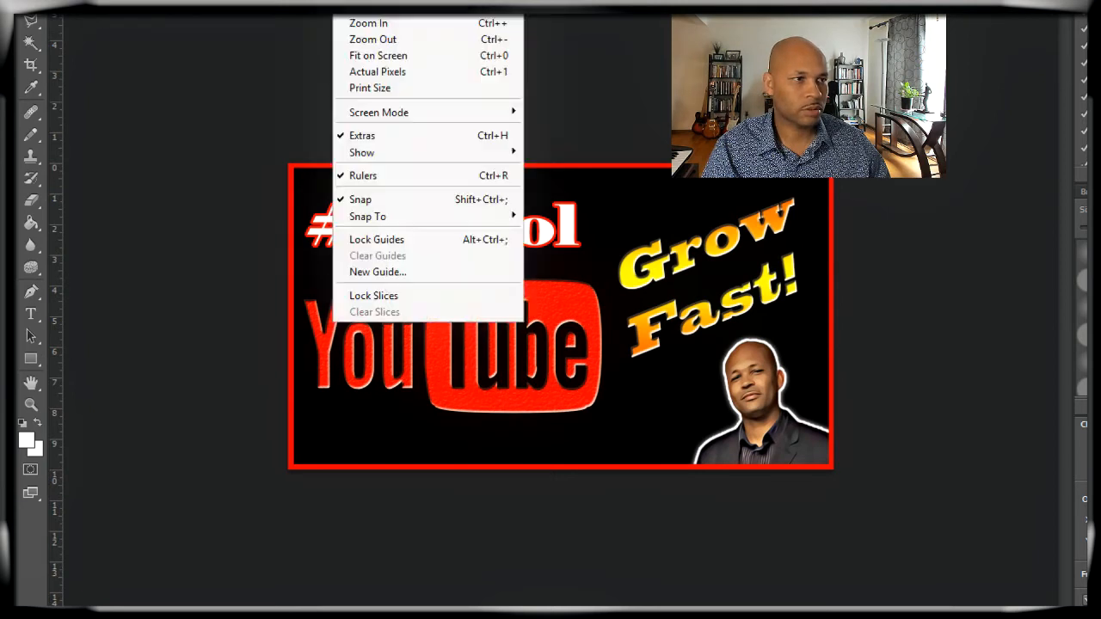
pyautogui.click(394, 39)
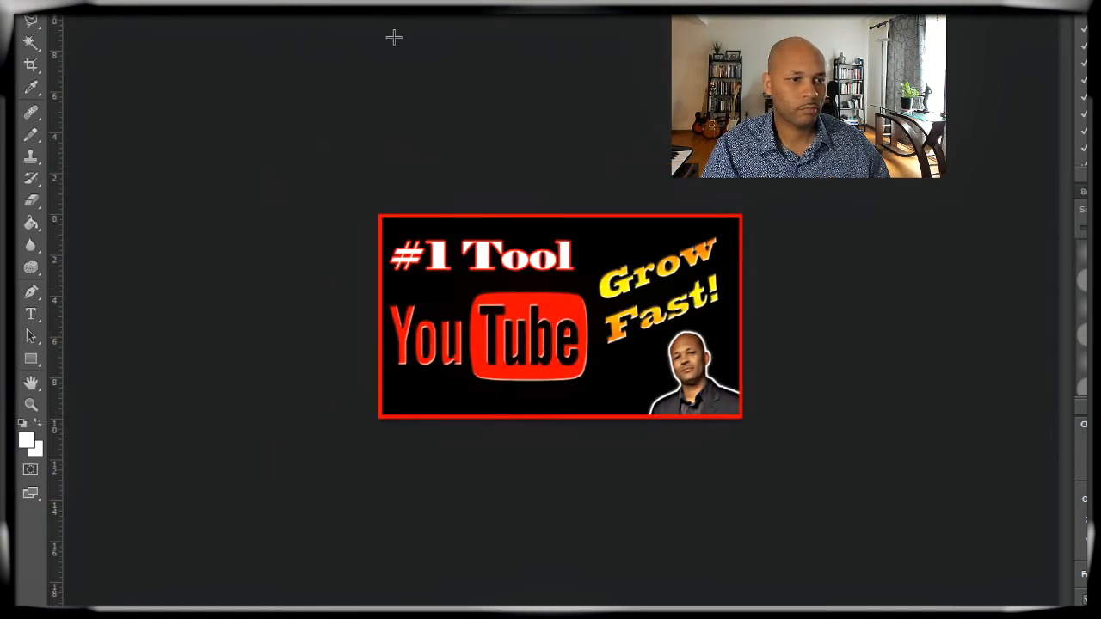
pyautogui.click(346, 3)
pyautogui.click(375, 38)
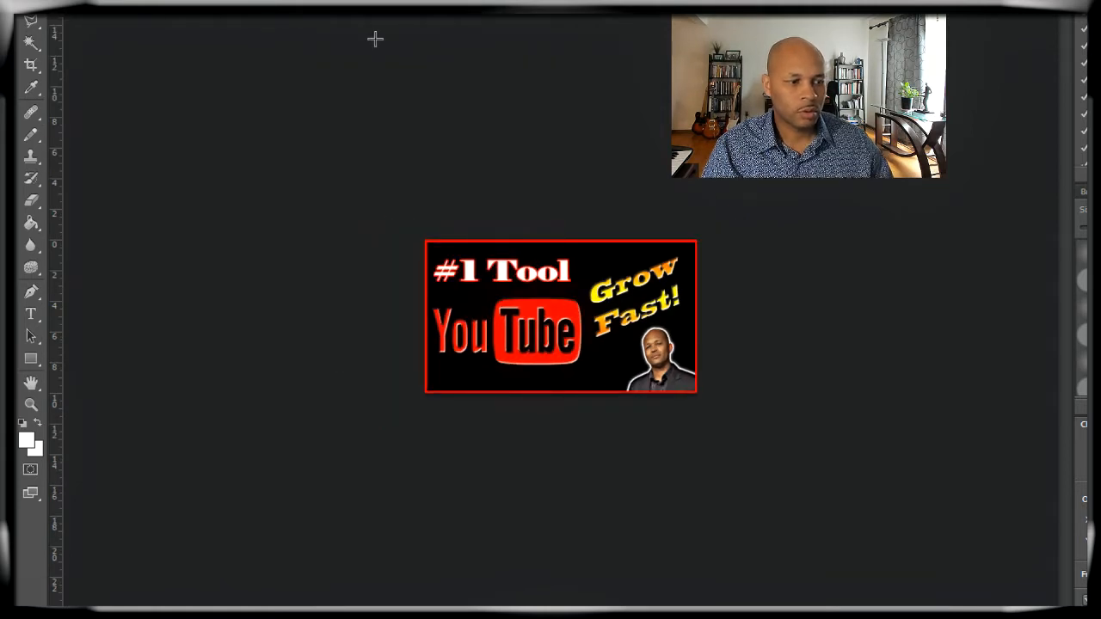
pyautogui.click(346, 2)
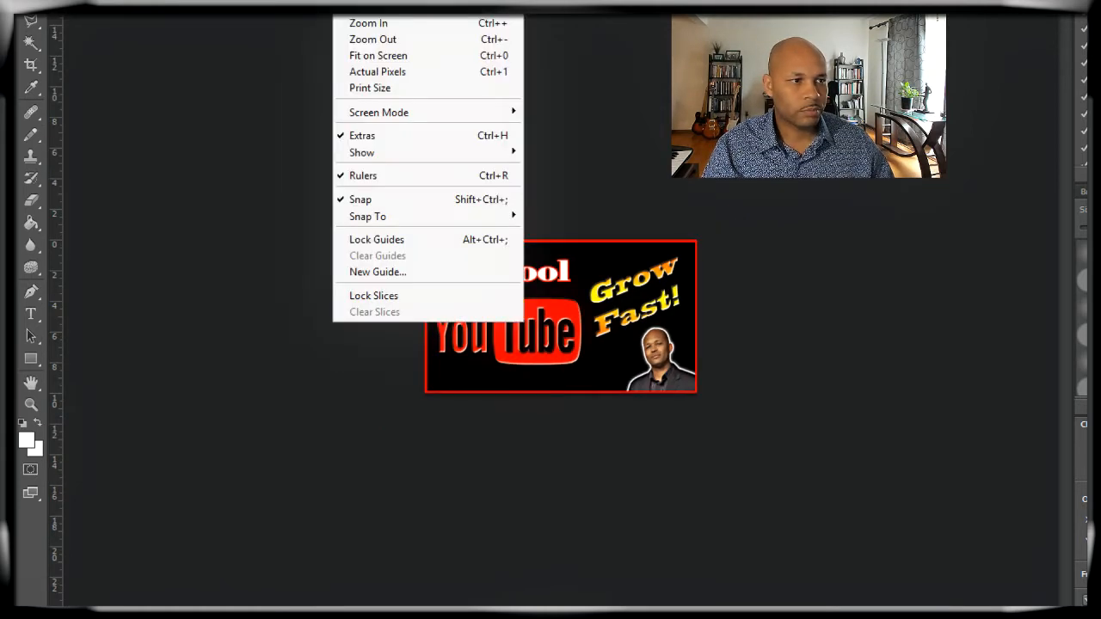
pyautogui.click(411, 40)
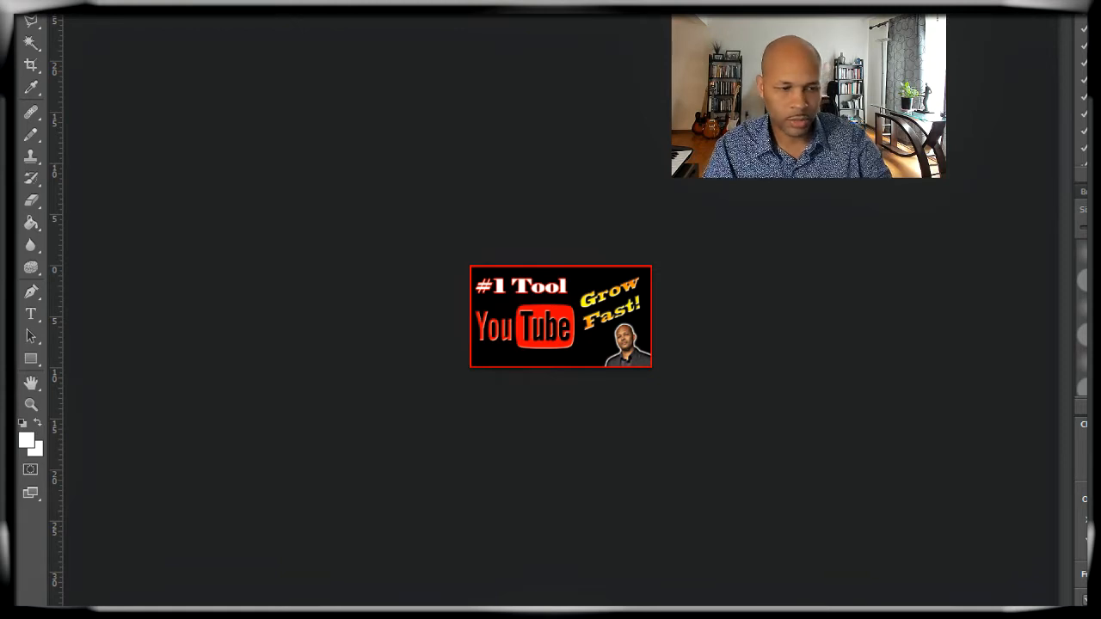
pyautogui.hotkey('ctrl', '1')
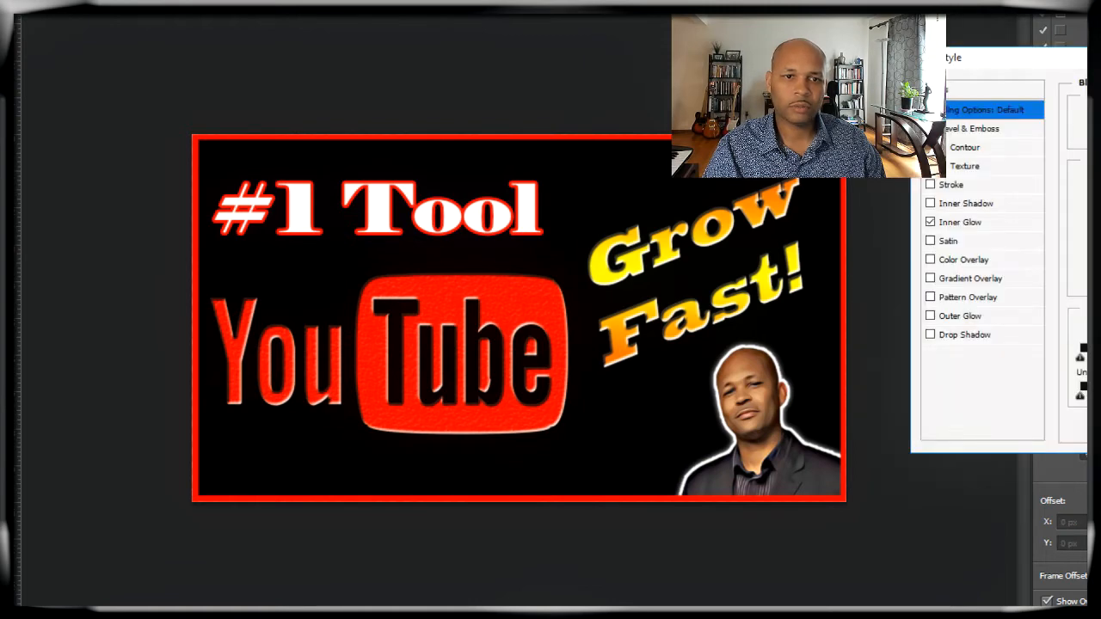
# Examine the Inner Glow, Contour and Texture settings of the YouTube logo's layer style and close it without changes
pyautogui.moveTo(1086, 58); pyautogui.dragTo(682, 82)
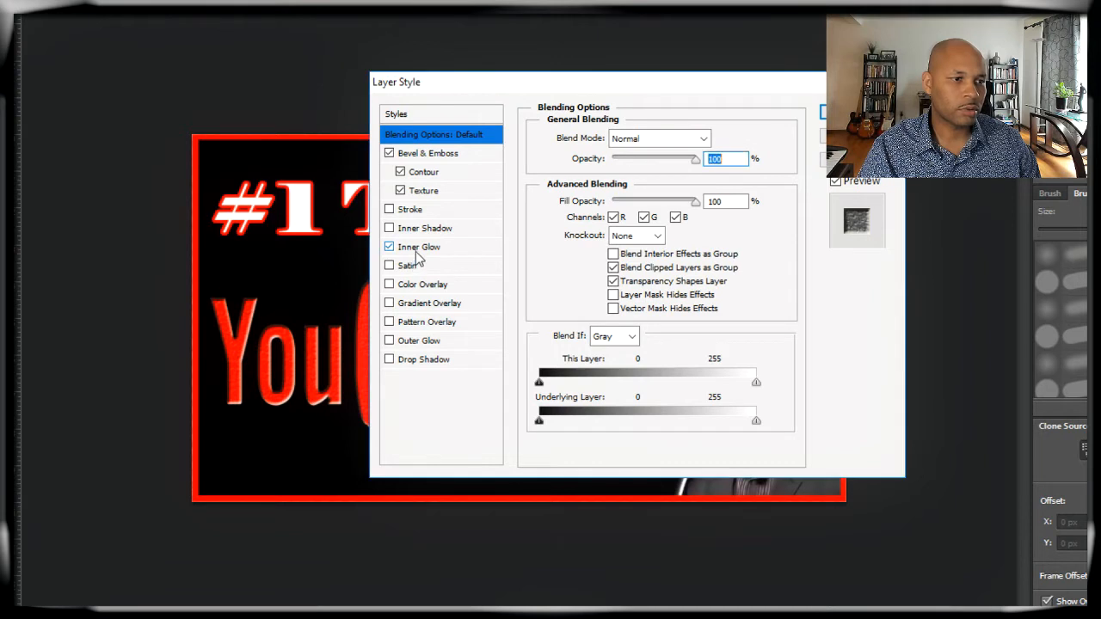
pyautogui.click(417, 250)
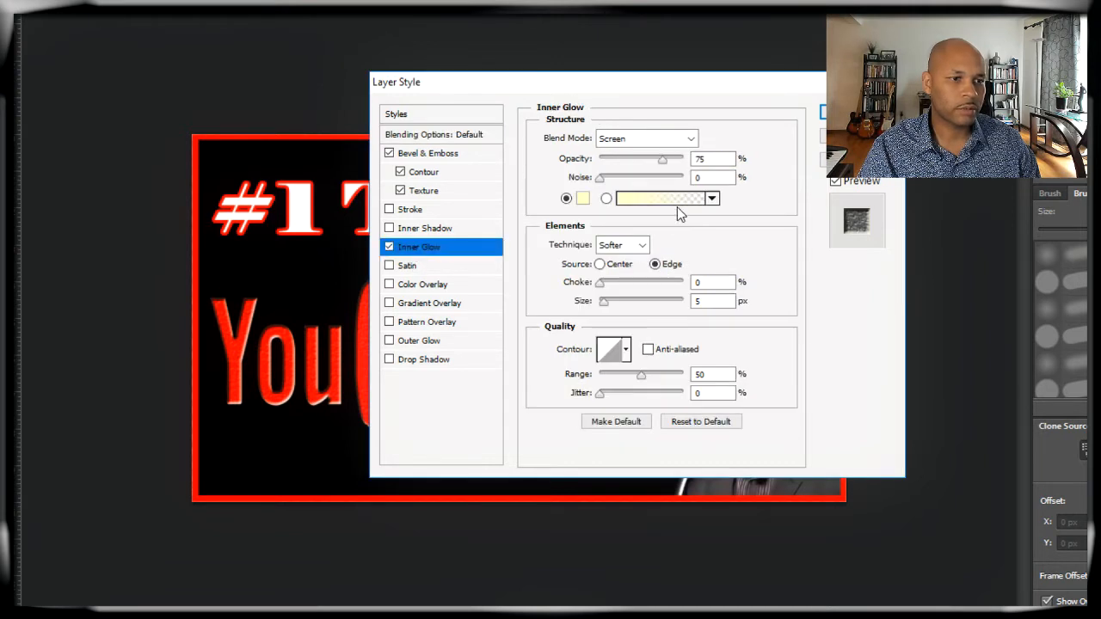
pyautogui.click(423, 172)
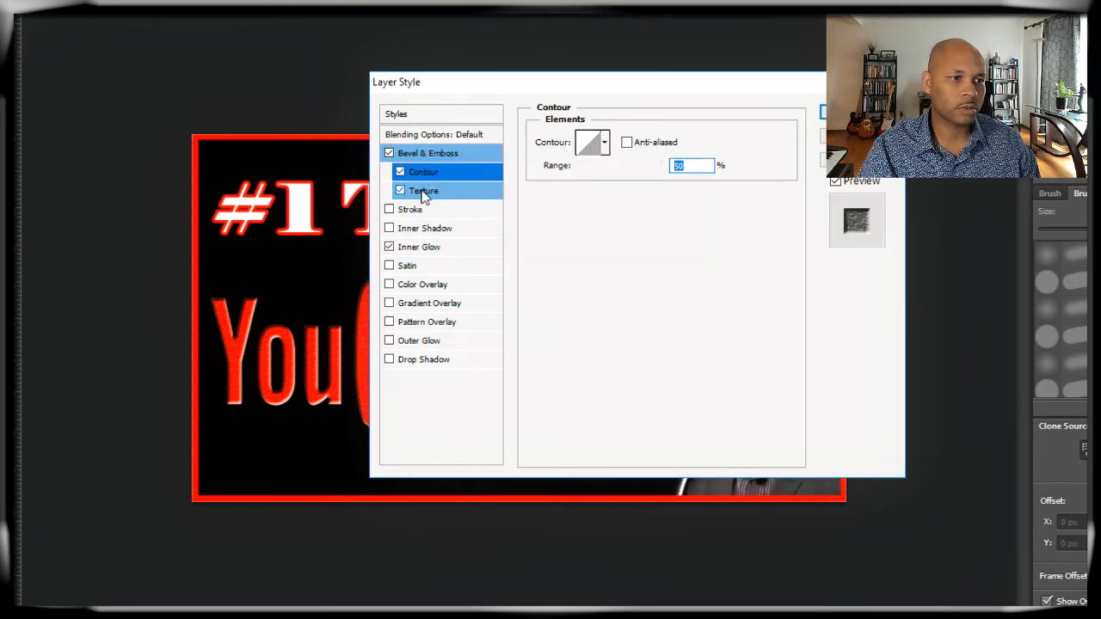
pyautogui.click(423, 193)
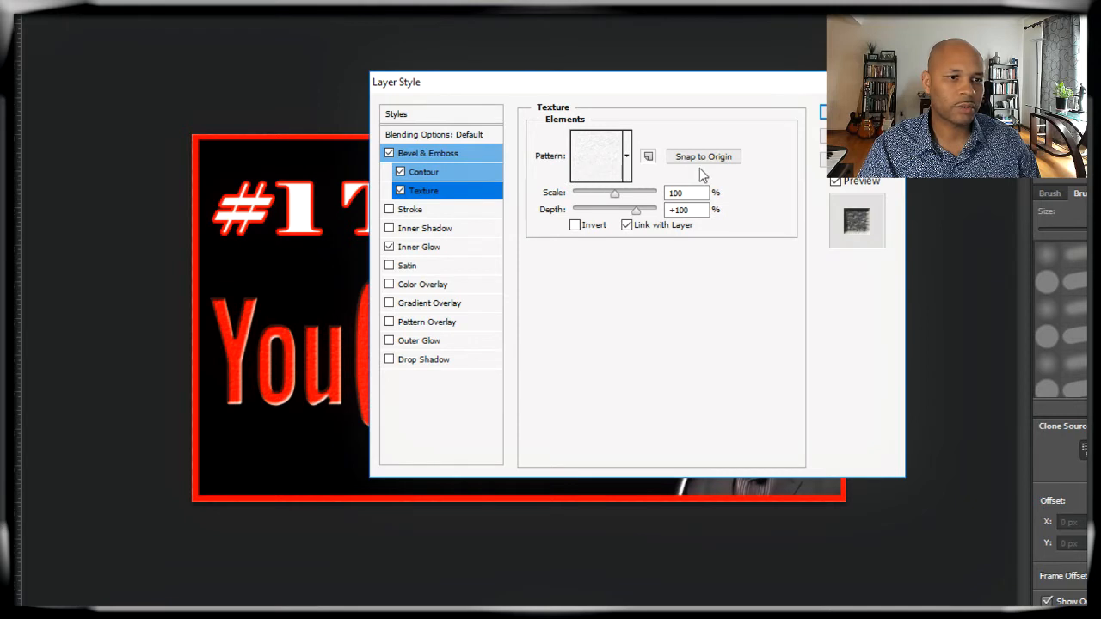
pyautogui.click(857, 136)
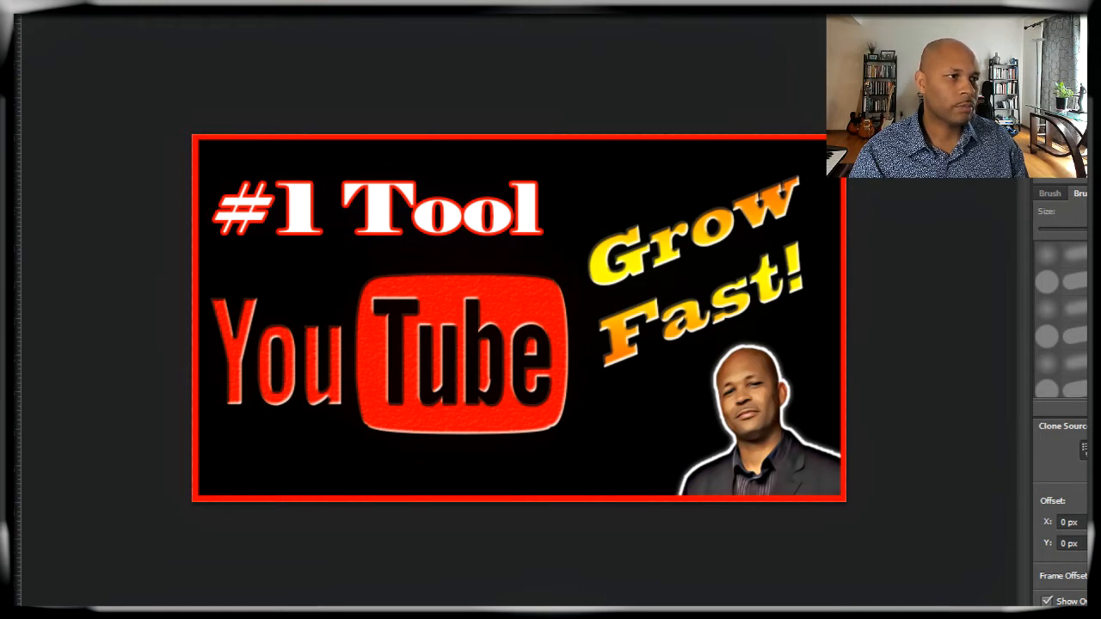
pyautogui.click(28, 2)
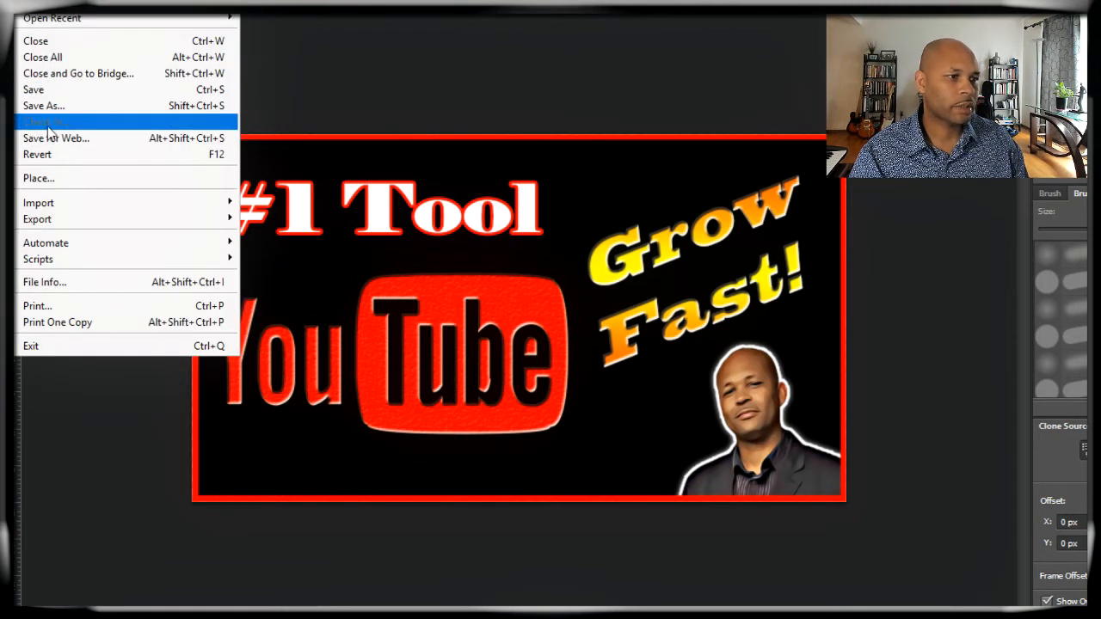
pyautogui.click(28, 1)
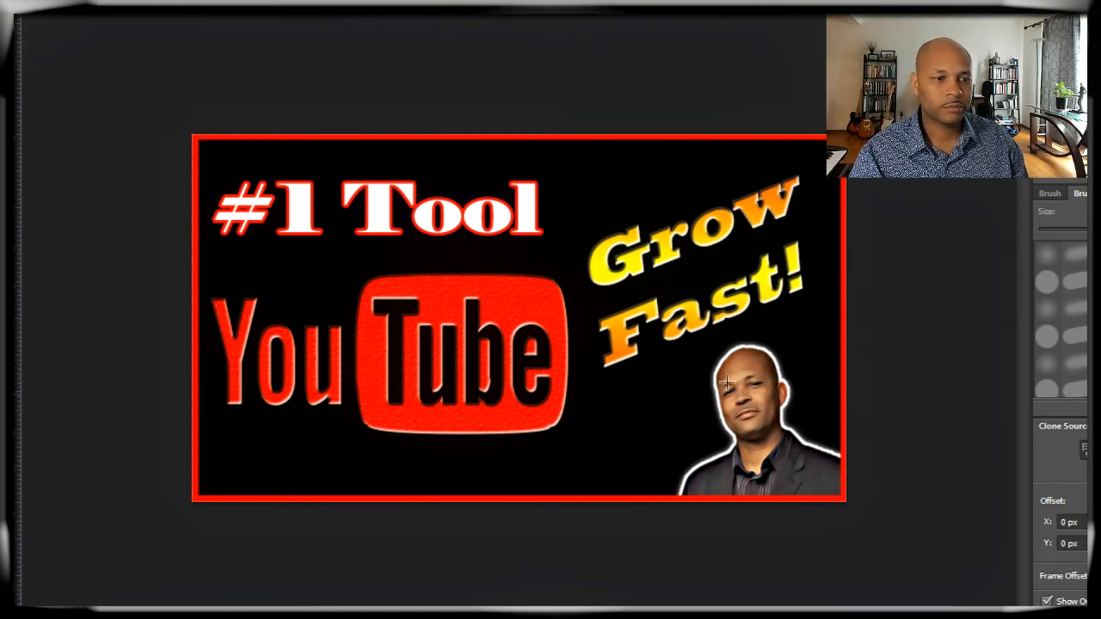
# Show the larger hidden portrait over the YouTube logo and select the small portrait, then the large one, with the Move tool
pyautogui.press('v')
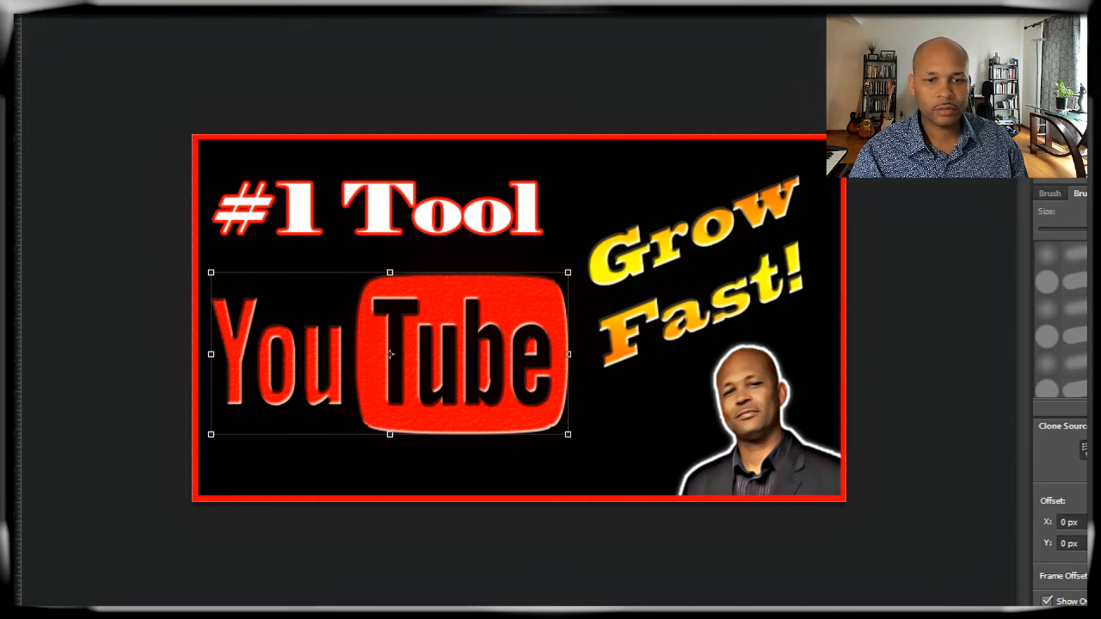
pyautogui.click(1092, 481)
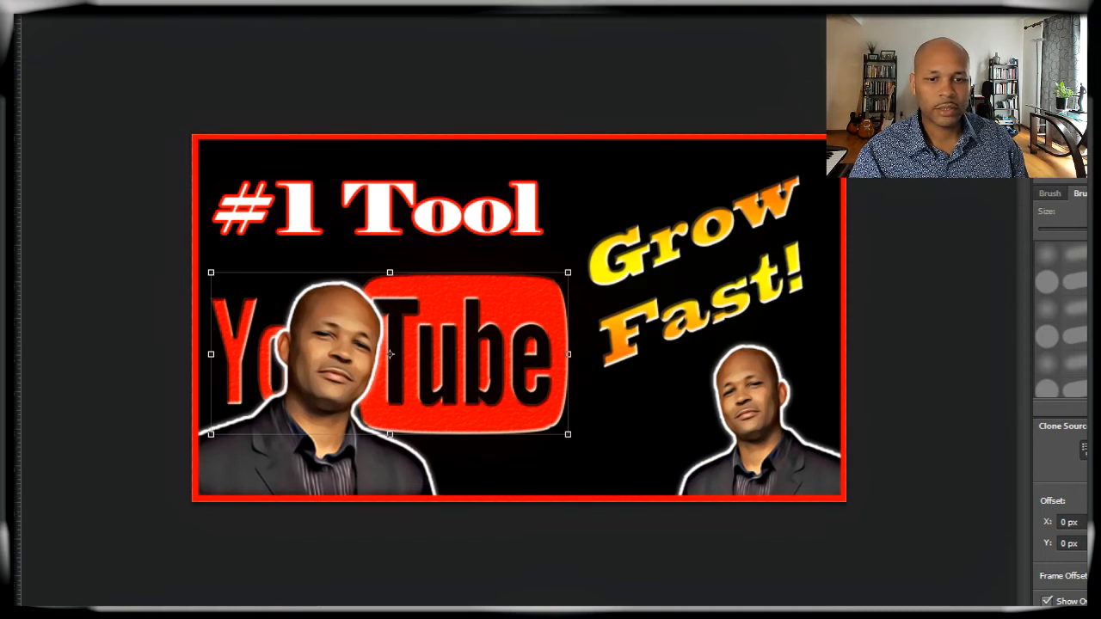
pyautogui.click(762, 428)
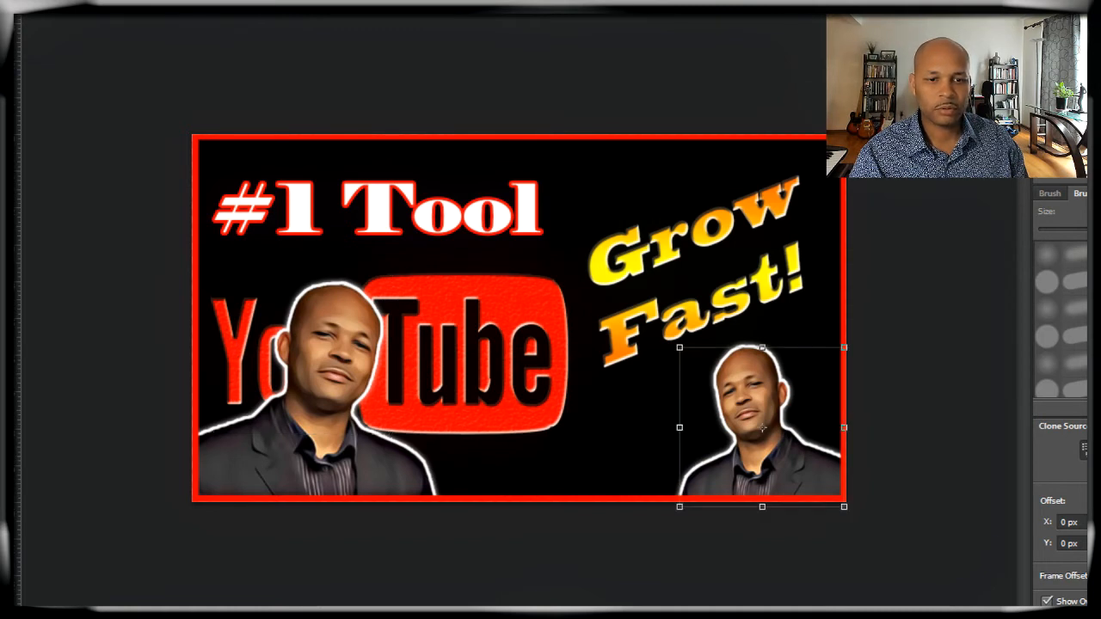
pyautogui.click(313, 394)
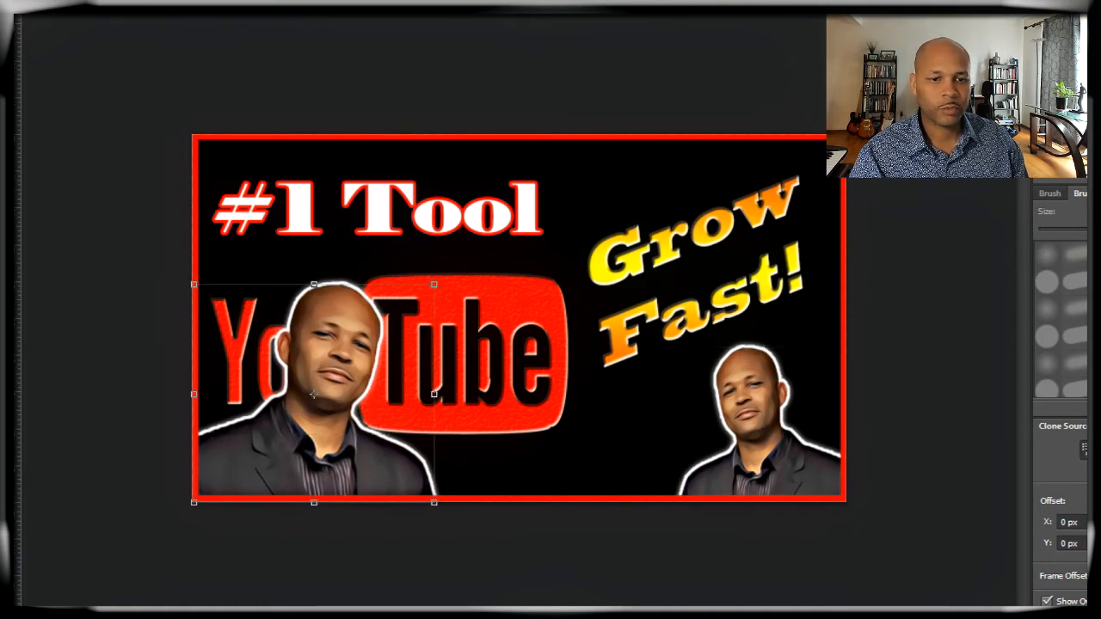